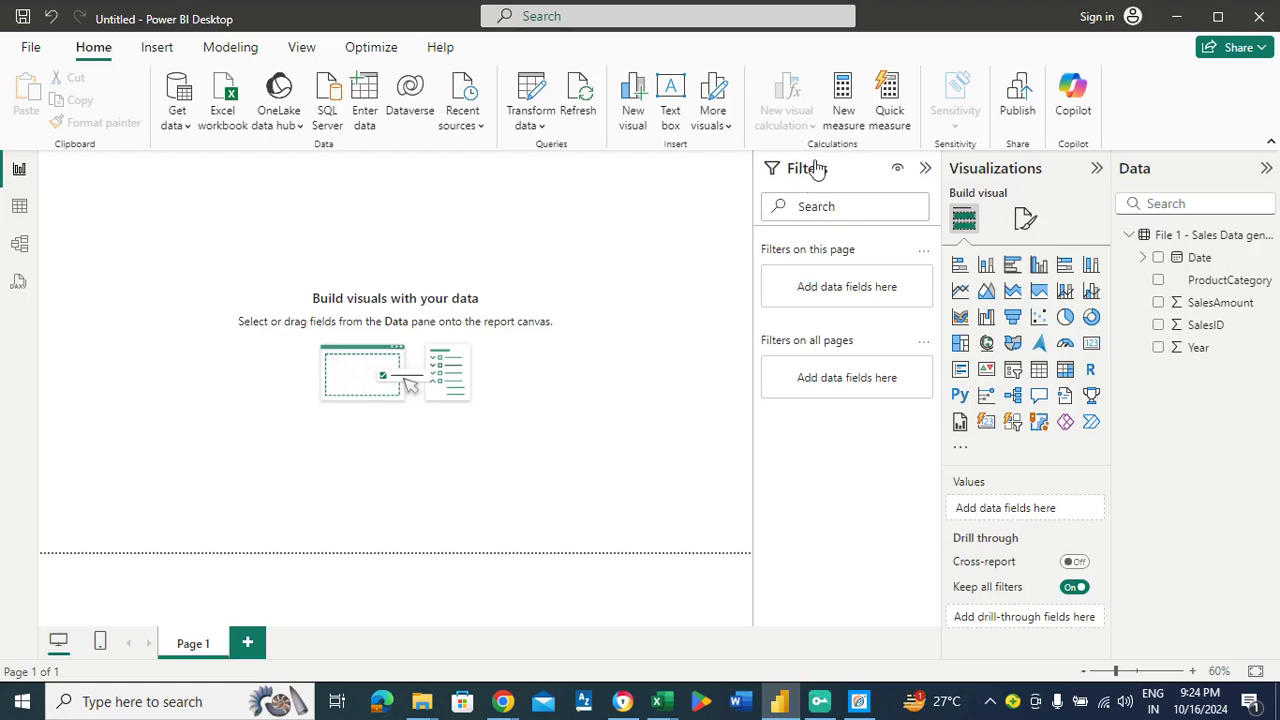
Create the measure Total sales amount = Sum('File 1 - Sales Data generated through copilot AI'[SalesAmount])
{"action": "left_click", "coordinate": [845, 95]}
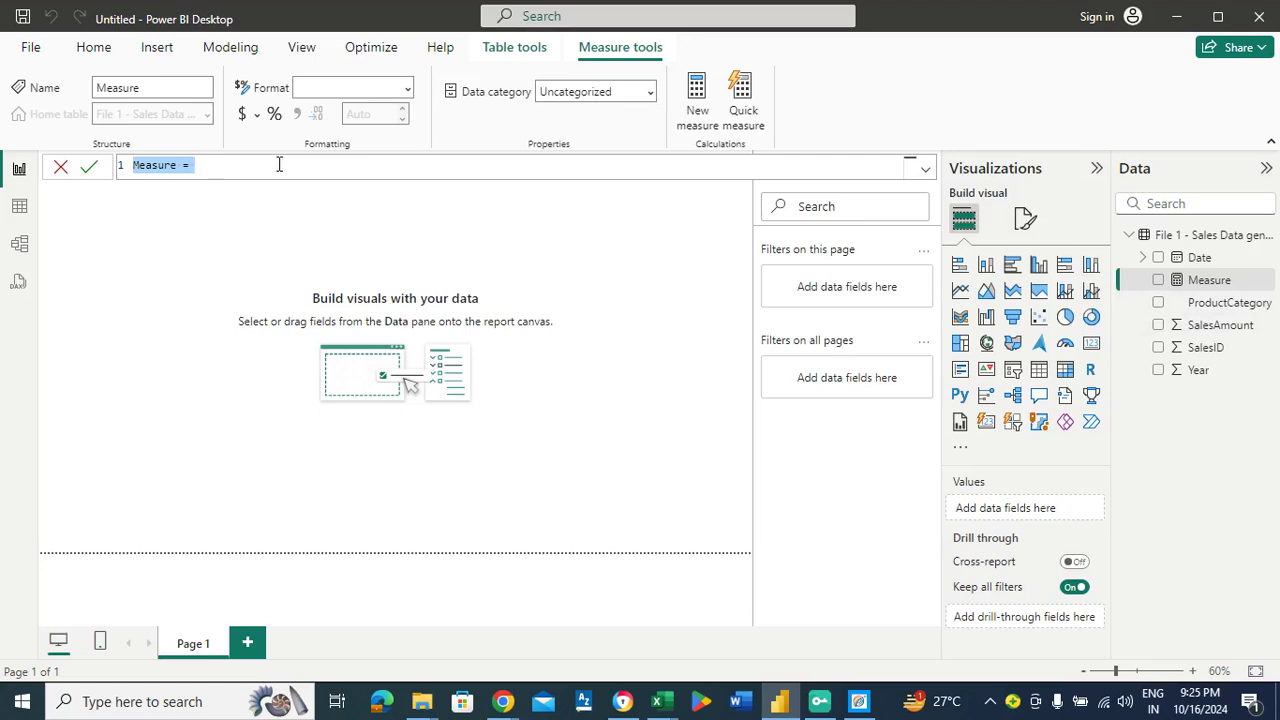
{"action": "type", "text": "T"}
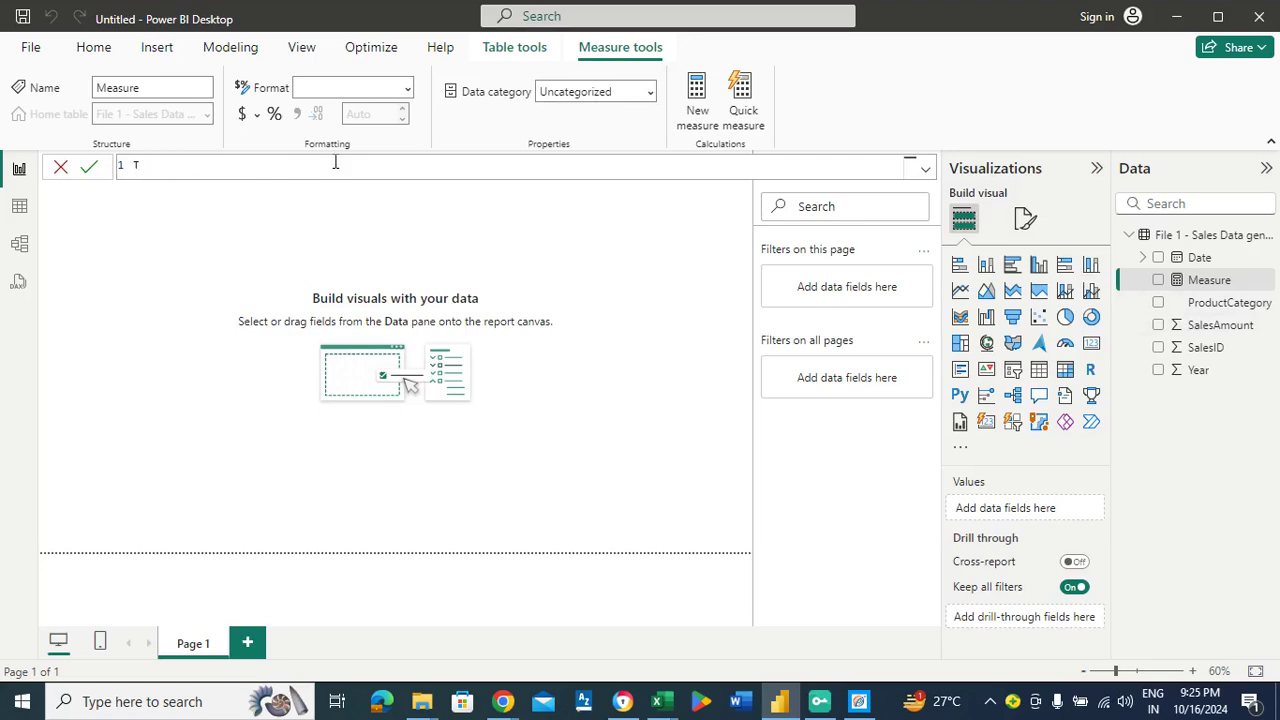
{"action": "type", "text": "otal Sales amount = Sum"}
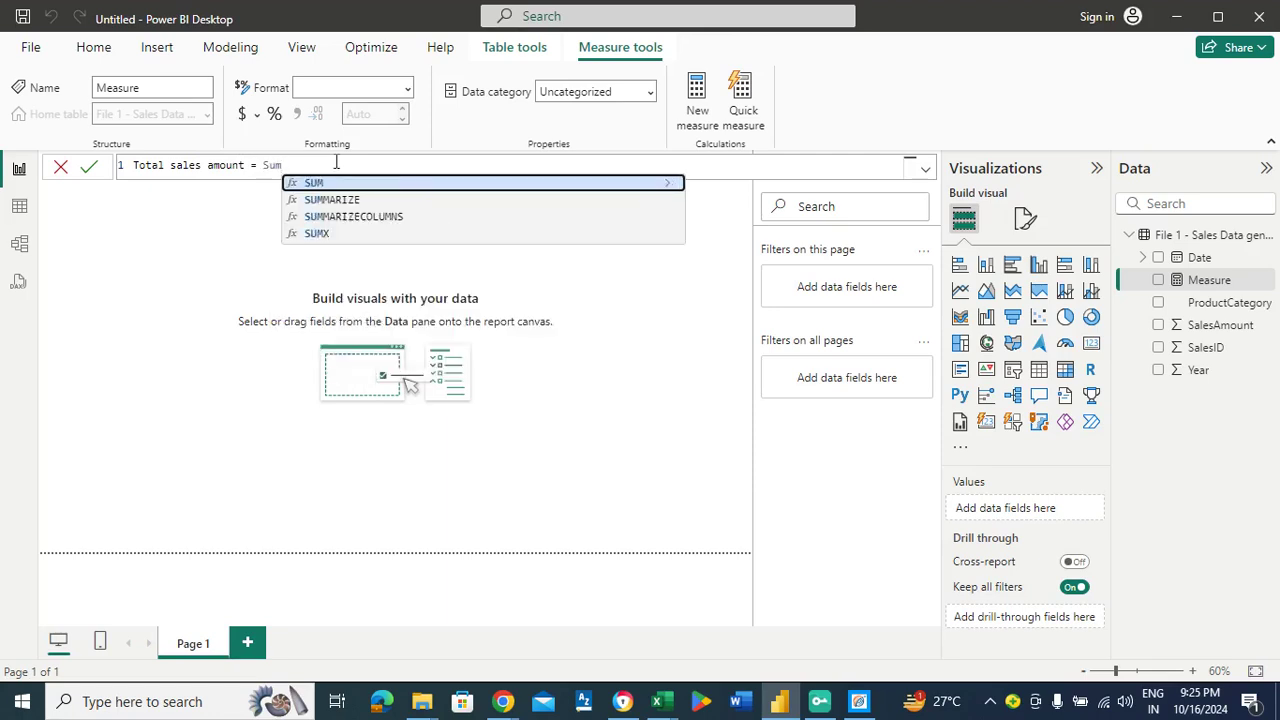
{"action": "type", "text": "("}
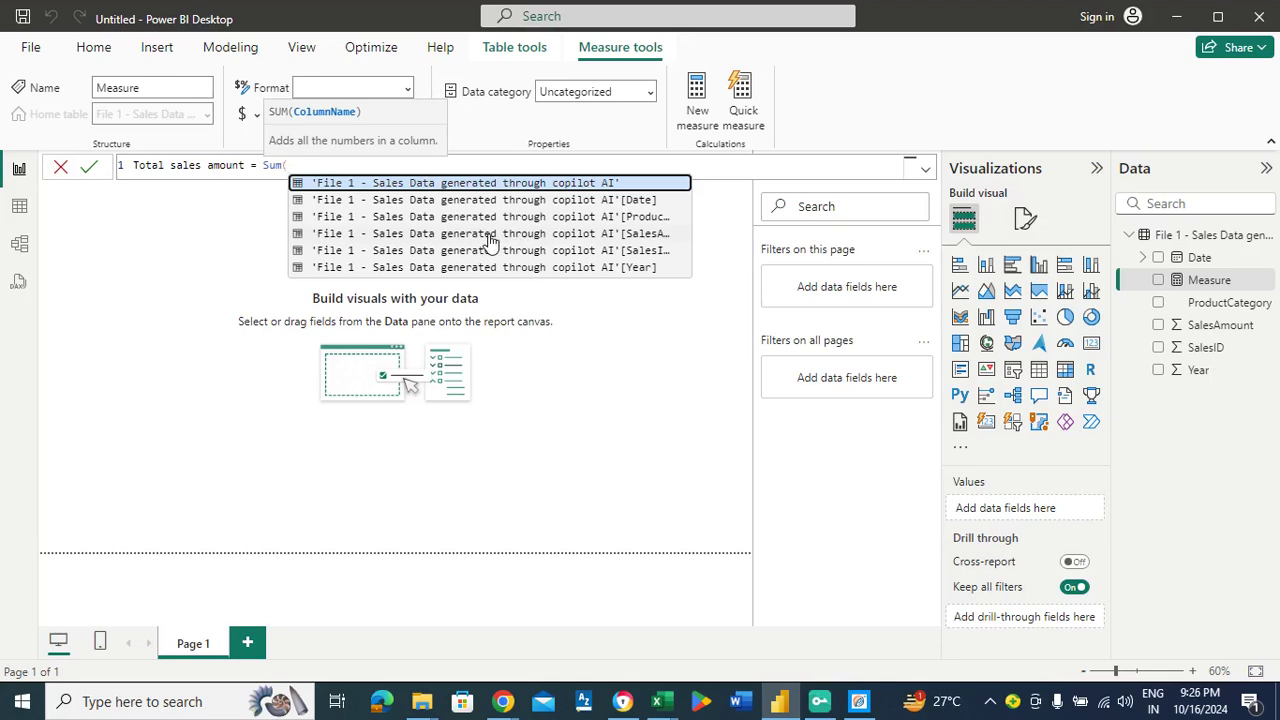
{"action": "left_click", "coordinate": [600, 234]}
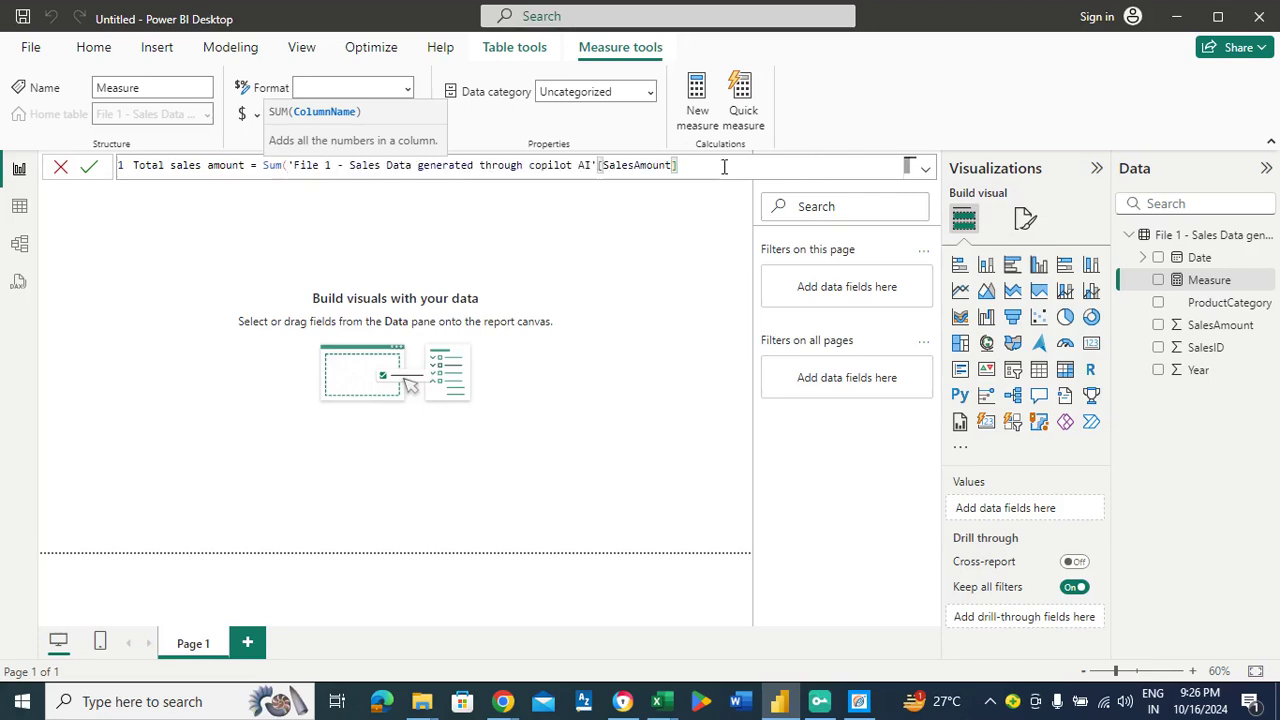
{"action": "type", "text": ")"}
{"action": "key", "text": "Return"}
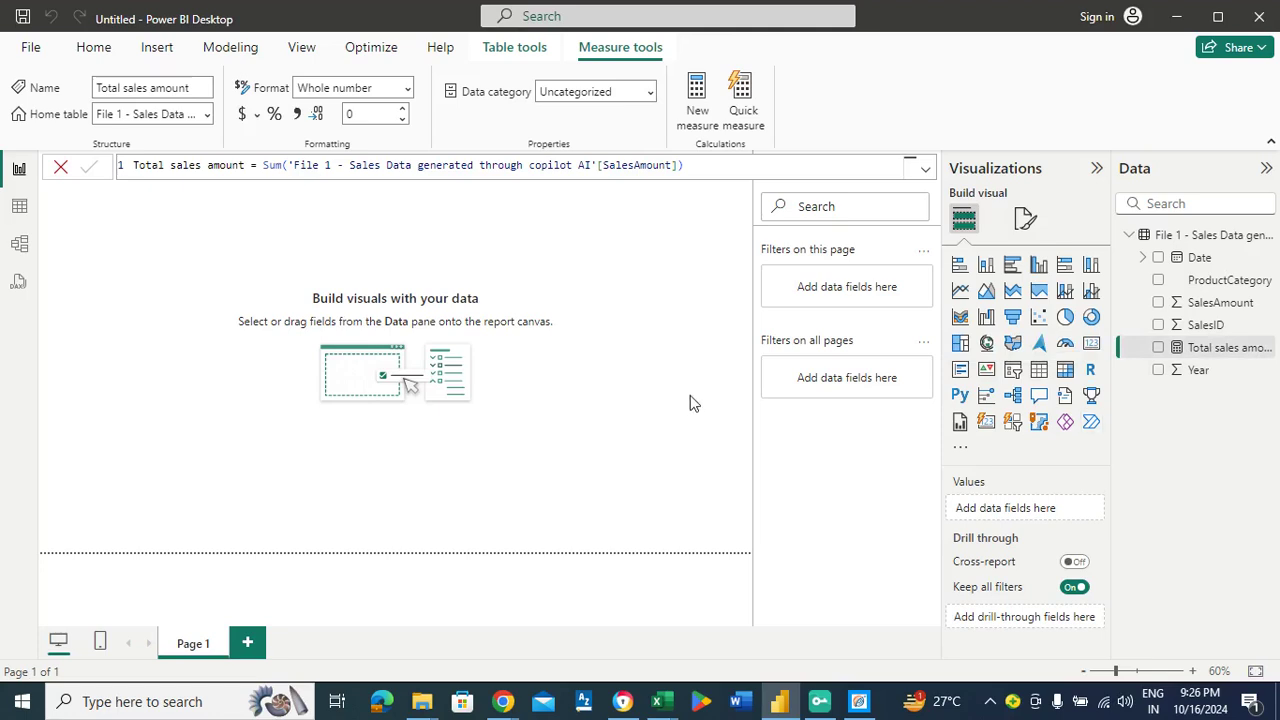
{"action": "left_click", "coordinate": [884, 492]}
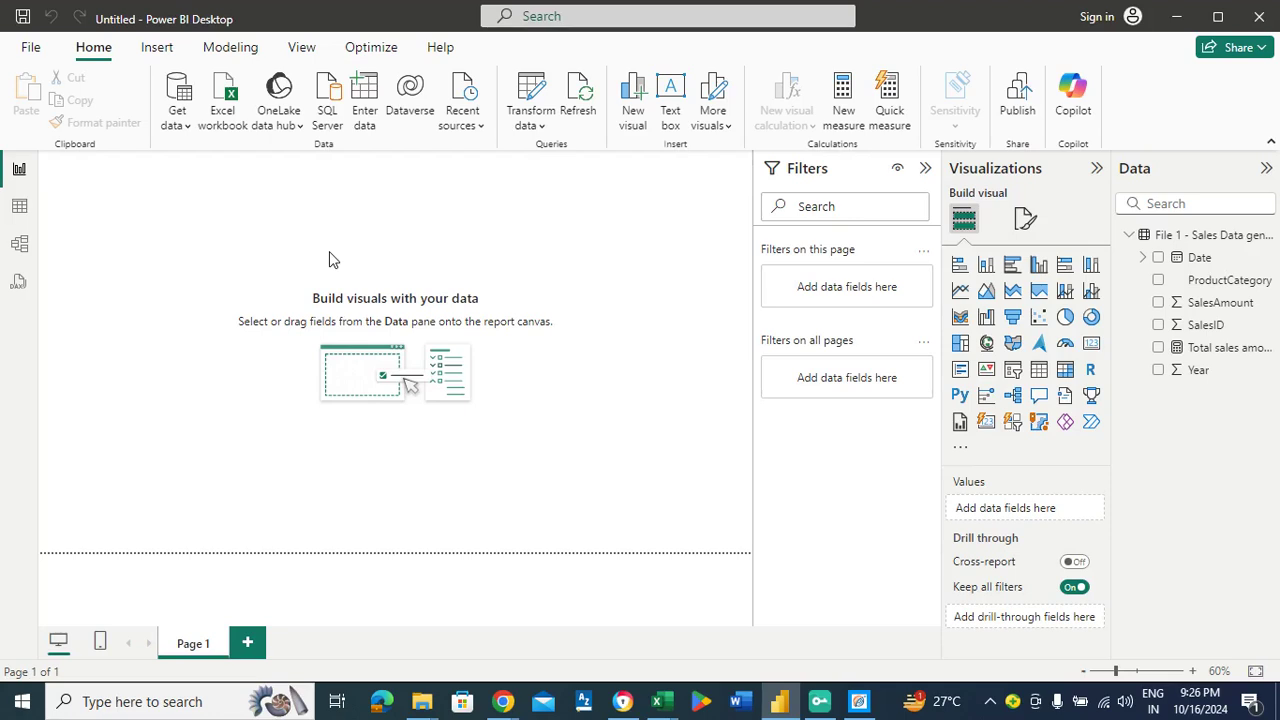
Set the report page's wallpaper colour to the dark purple swatch
{"action": "left_click", "coordinate": [1024, 220]}
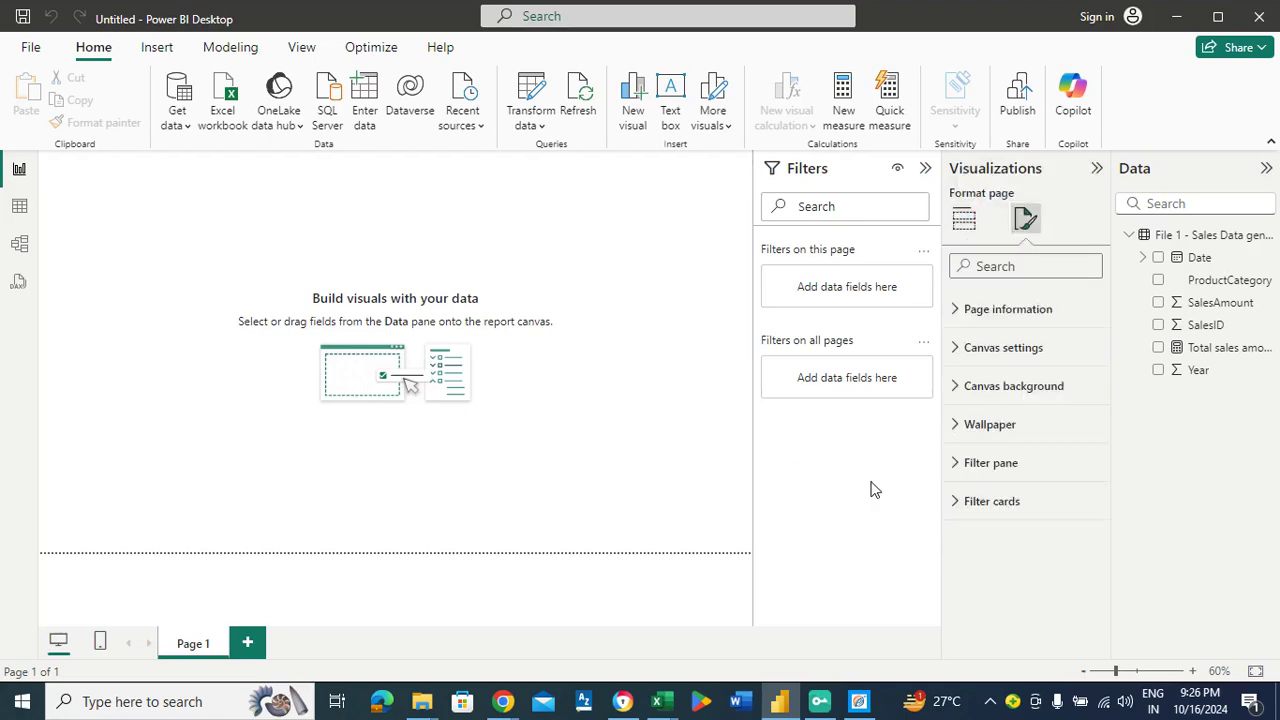
{"action": "left_click", "coordinate": [1005, 437]}
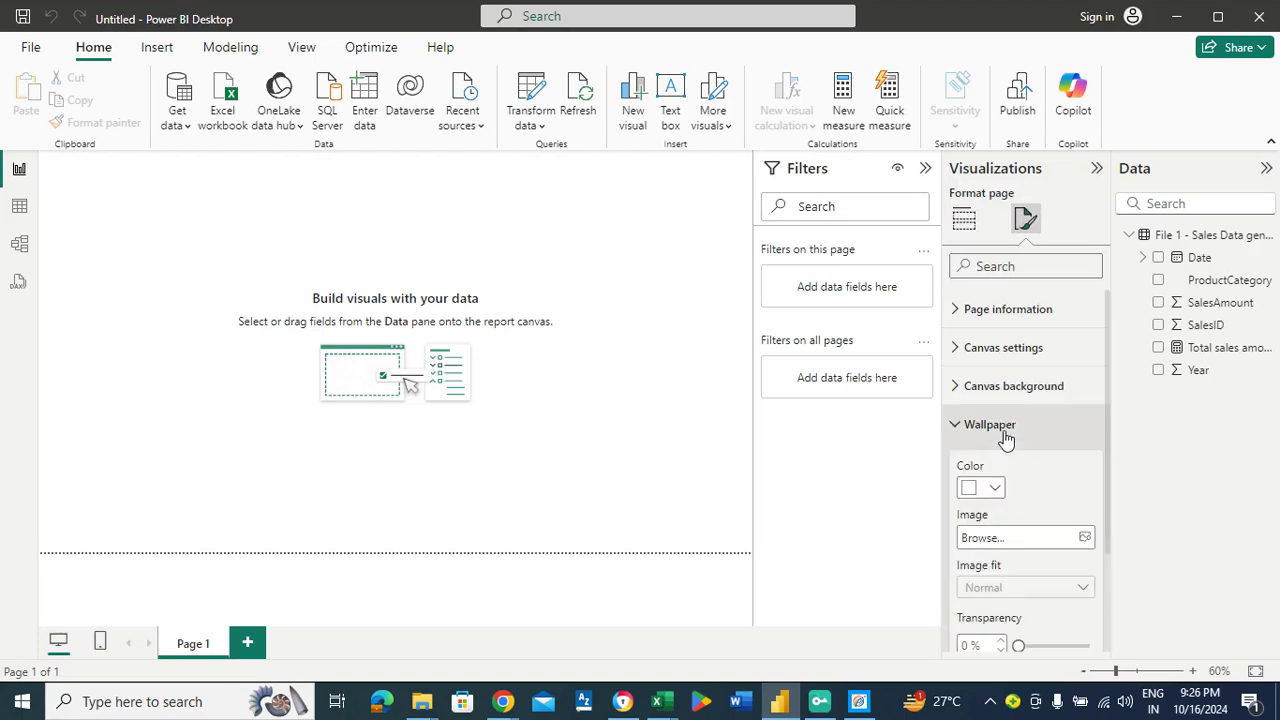
{"action": "left_click", "coordinate": [996, 488]}
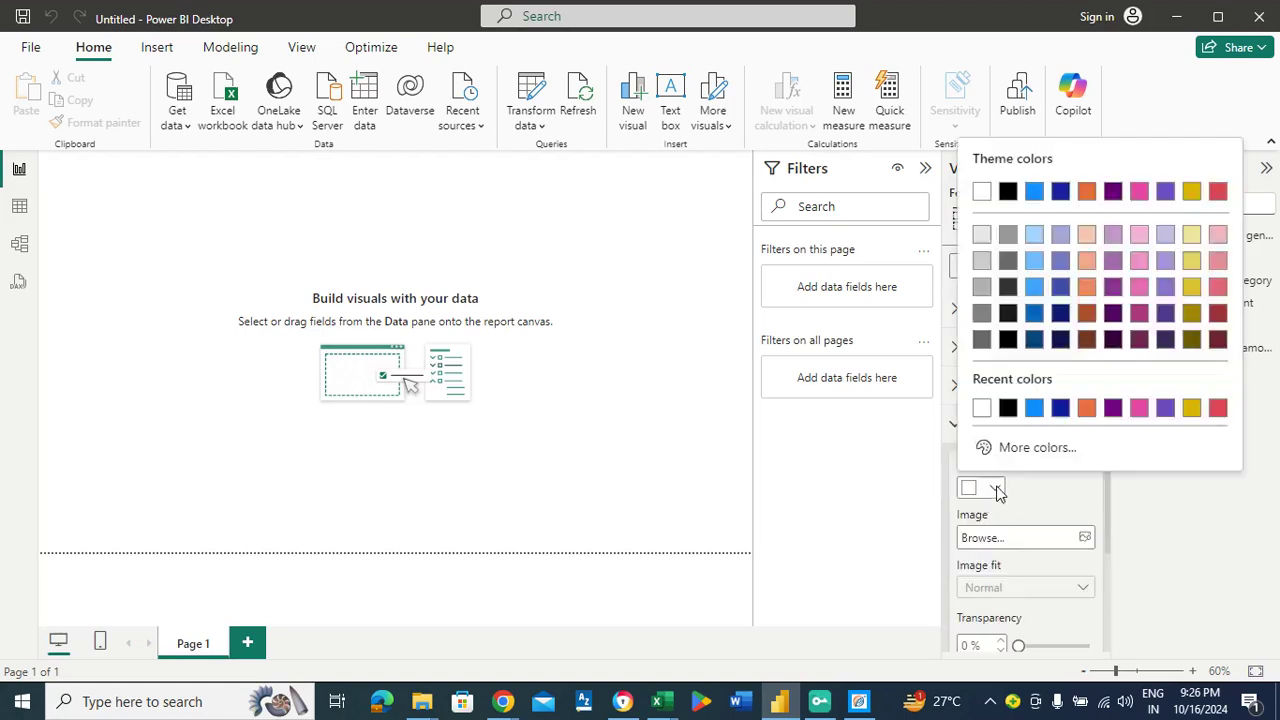
{"action": "left_click", "coordinate": [1113, 409]}
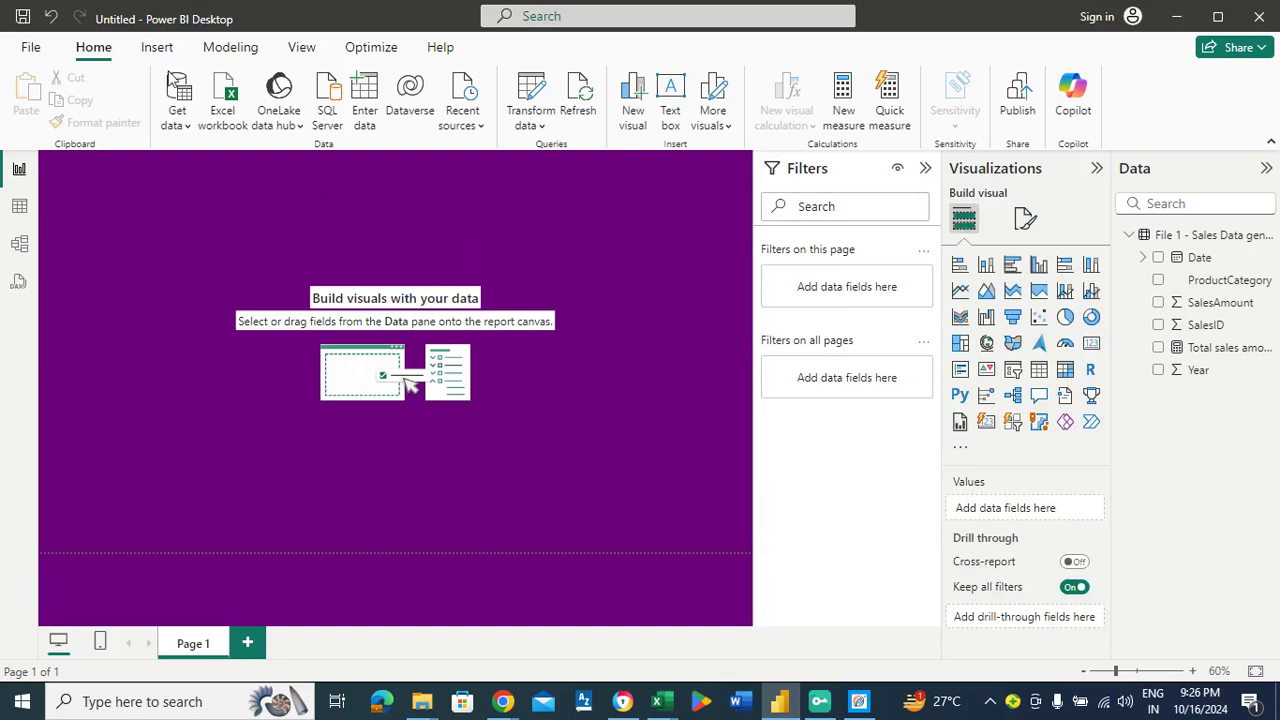
Insert a rectangle shape and resize it into a shallow banner spanning the full width at the top of the page
{"action": "left_click", "coordinate": [157, 50]}
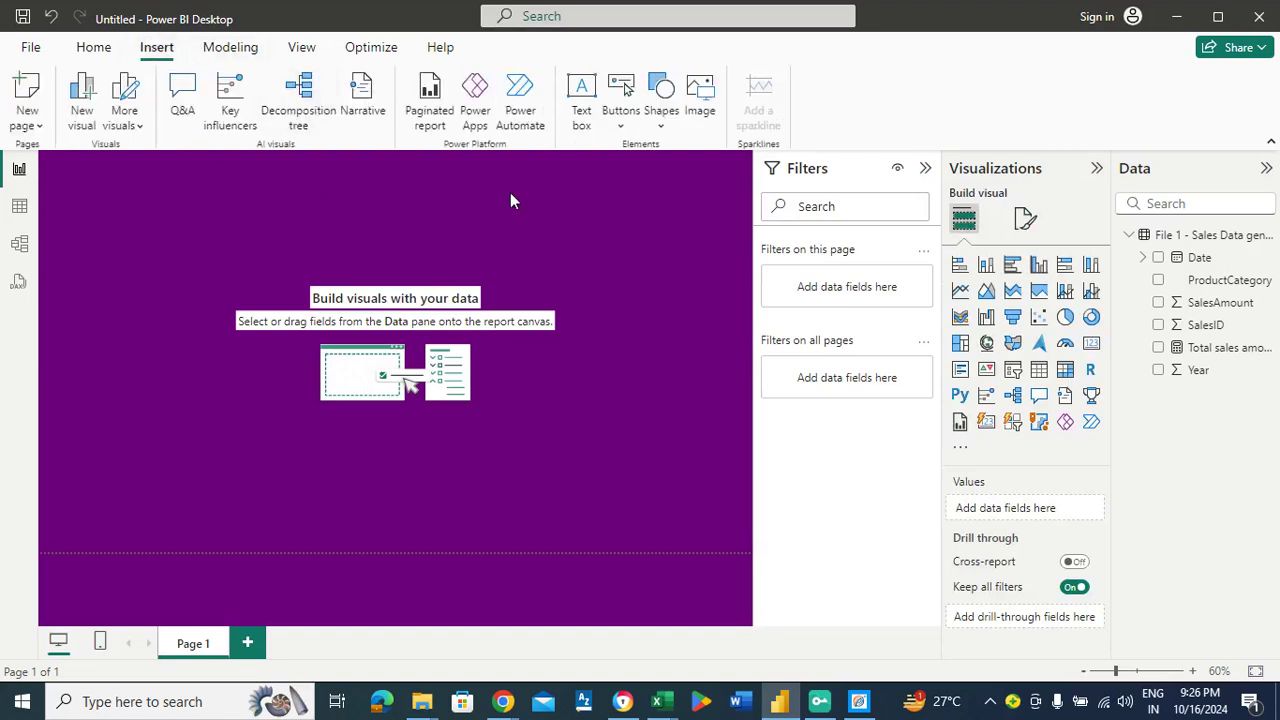
{"action": "left_click", "coordinate": [660, 105]}
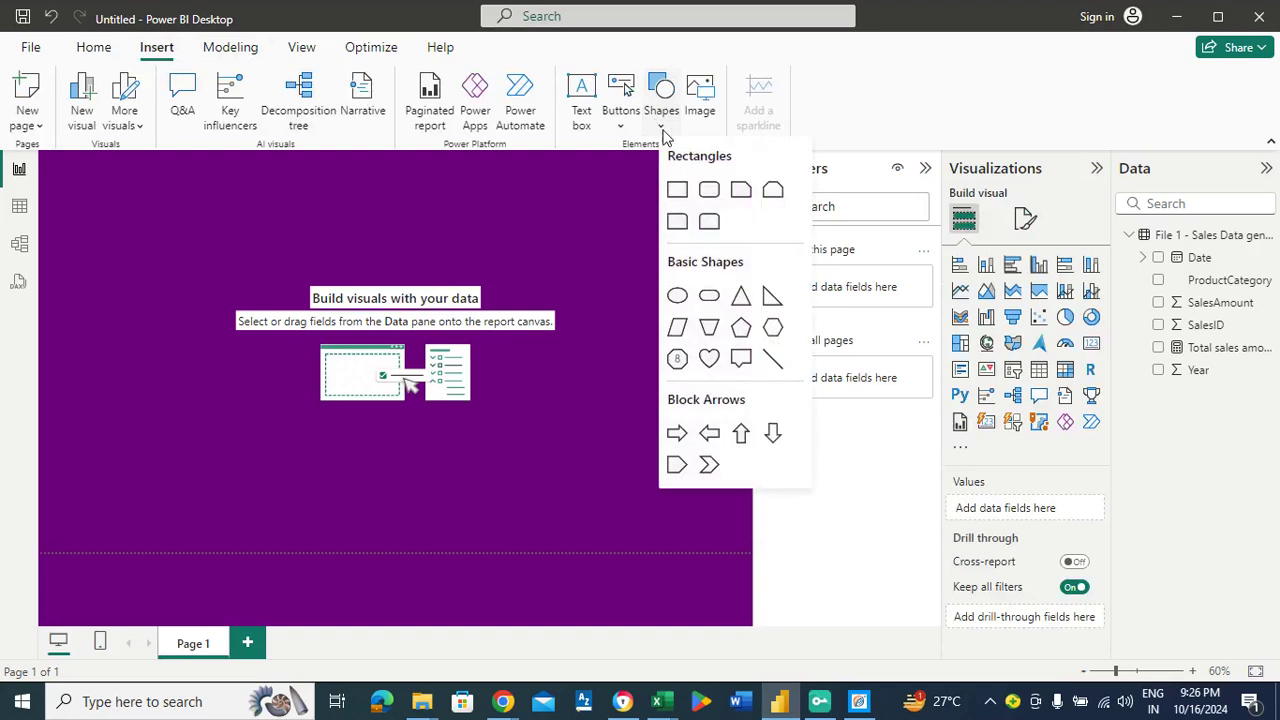
{"action": "left_click", "coordinate": [678, 192]}
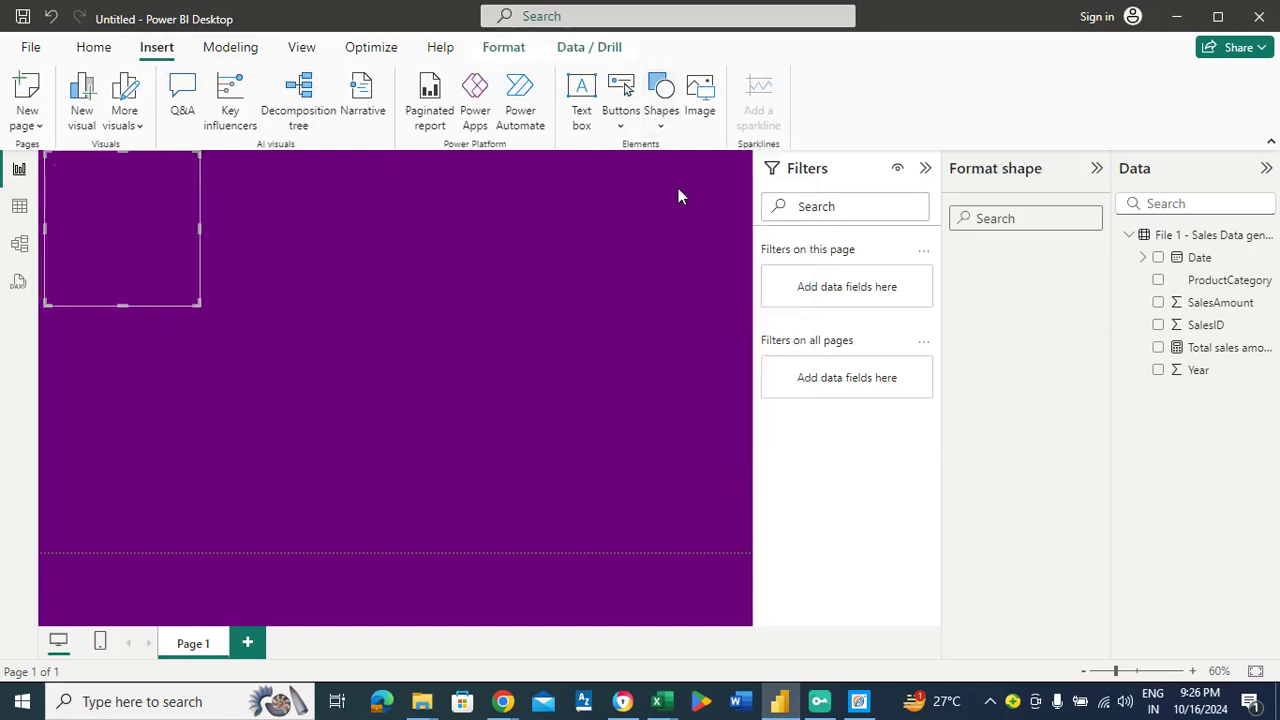
{"action": "left_click_drag", "start_coordinate": [122, 304], "coordinate": [111, 230]}
{"action": "left_click_drag", "start_coordinate": [198, 187], "coordinate": [750, 215]}
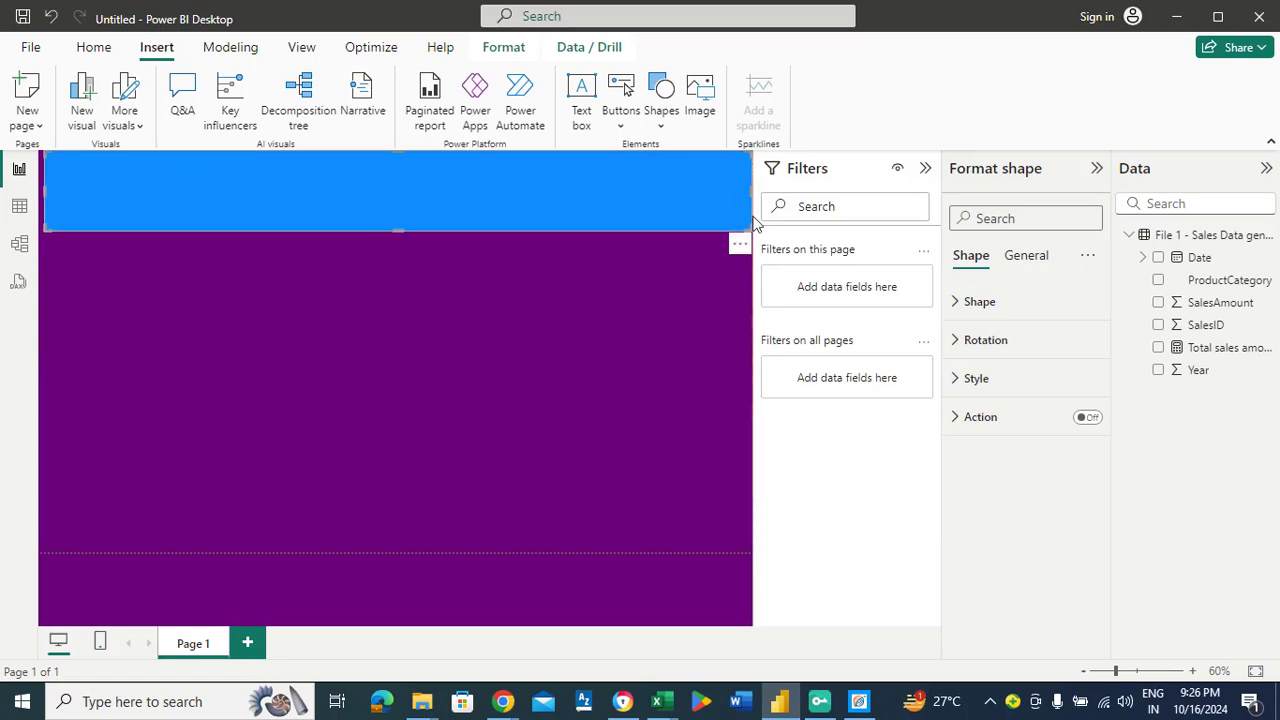
Enable text on the banner rectangle and fill it with green #21CA72, placing it flush with the page's left edge
{"action": "left_click", "coordinate": [978, 378]}
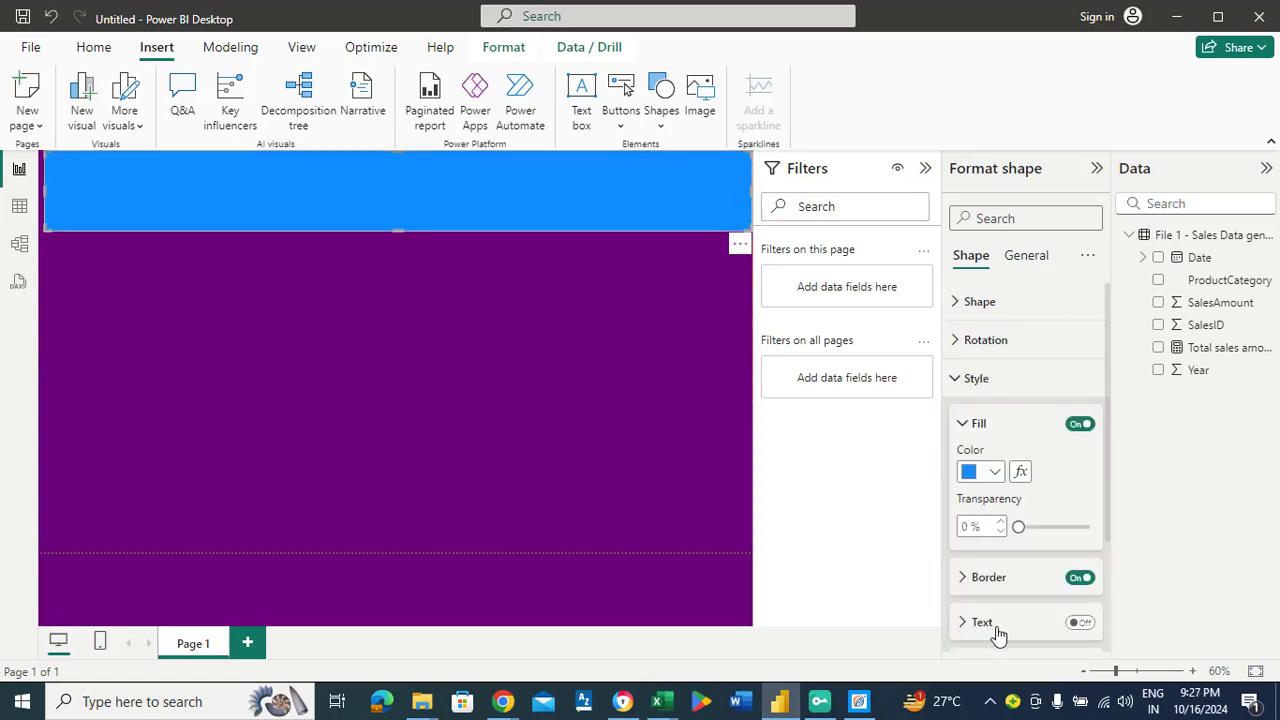
{"action": "left_click", "coordinate": [1081, 623]}
{"action": "left_click", "coordinate": [995, 473]}
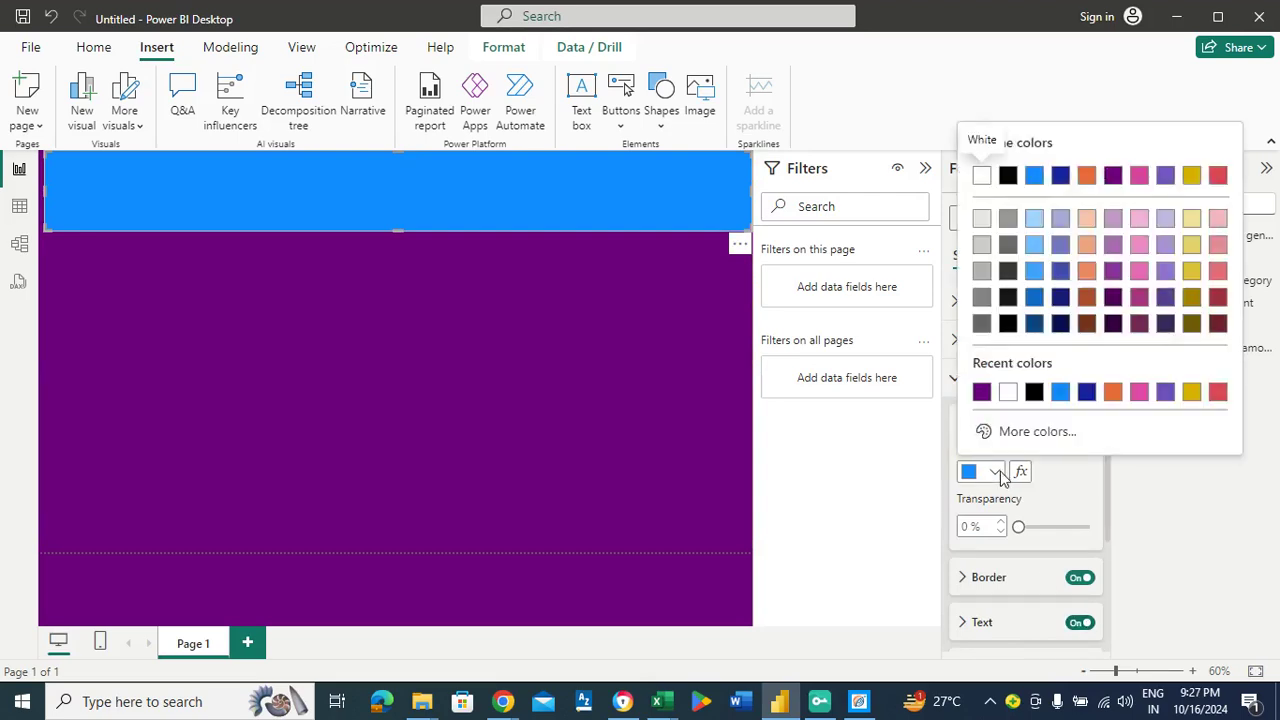
{"action": "left_click", "coordinate": [1035, 431]}
{"action": "left_click_drag", "start_coordinate": [1090, 369], "coordinate": [1077, 369]}
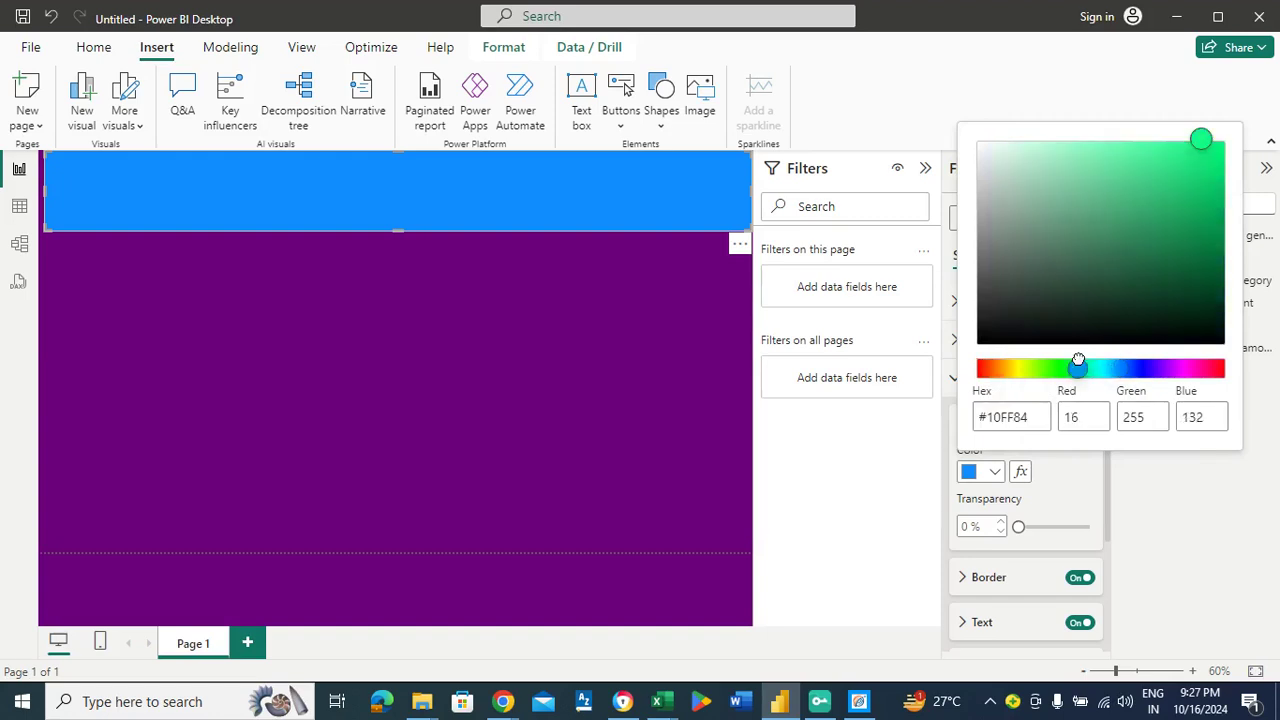
{"action": "left_click", "coordinate": [1177, 182]}
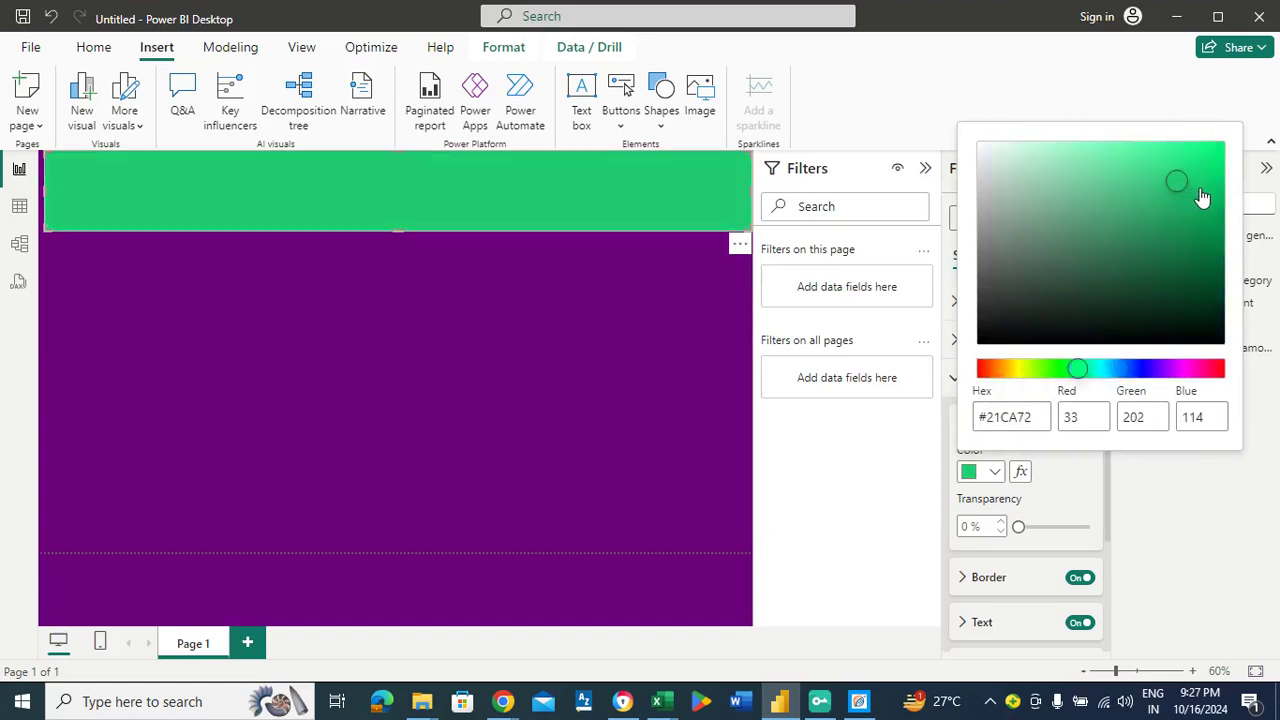
{"action": "left_click", "coordinate": [111, 180]}
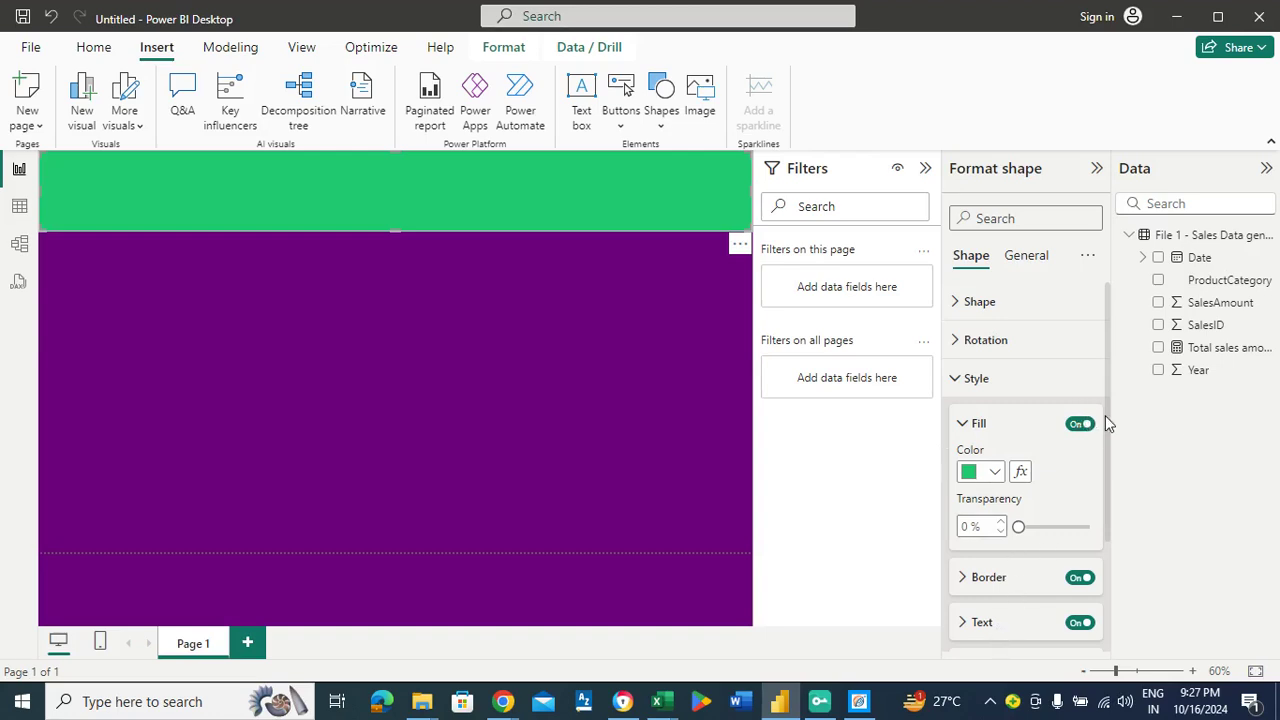
Format the banner's text as bold with a black font colour
{"action": "left_click_drag", "start_coordinate": [1107, 425], "coordinate": [1113, 477]}
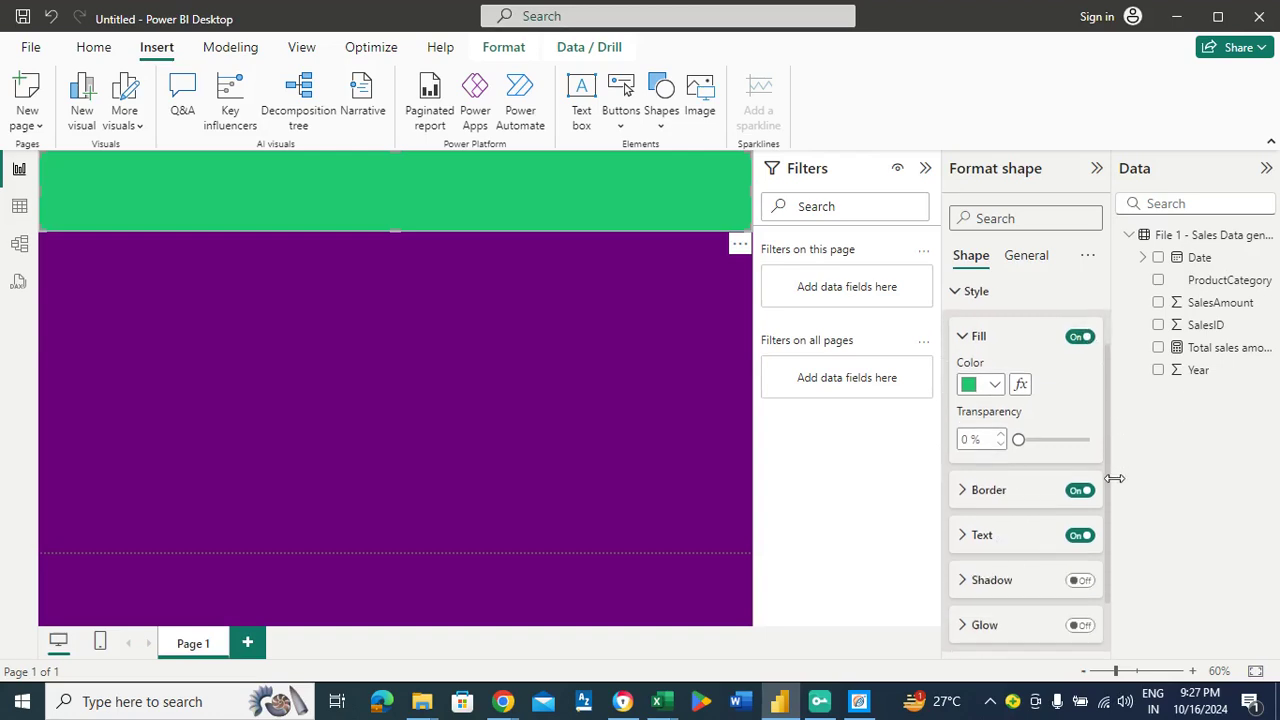
{"action": "left_click", "coordinate": [1021, 541]}
{"action": "left_click", "coordinate": [1012, 581]}
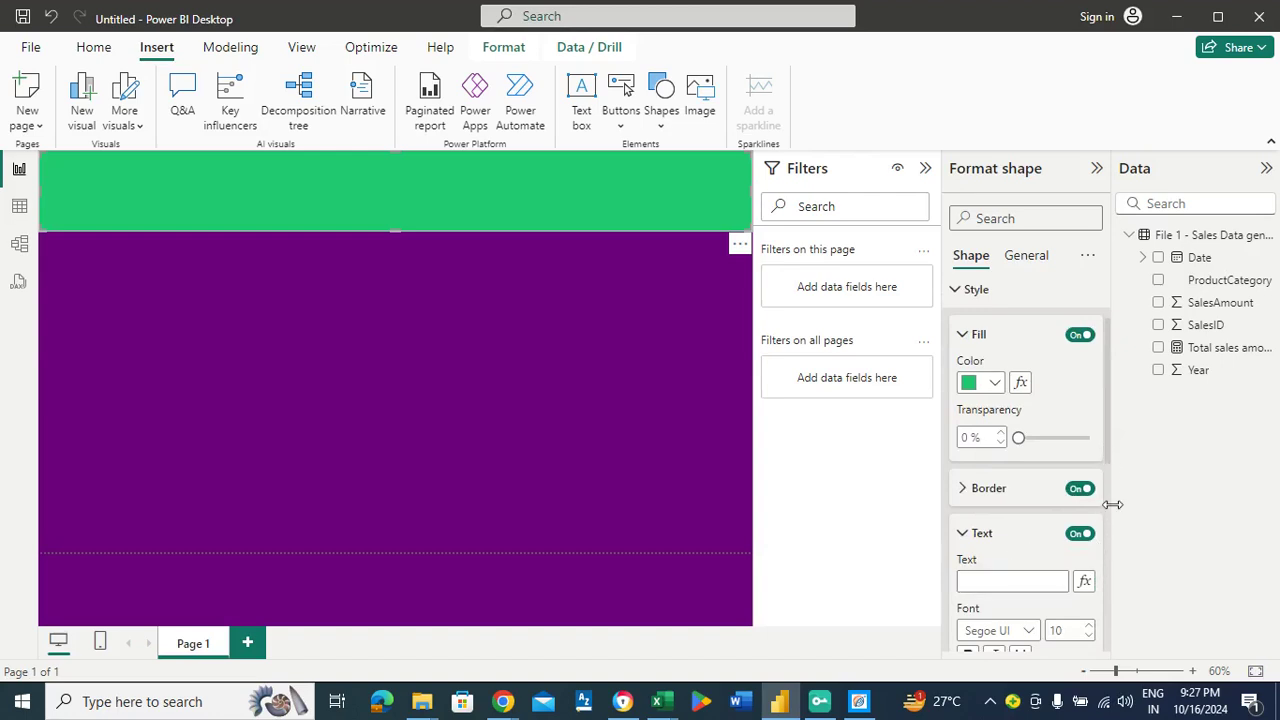
{"action": "left_click_drag", "start_coordinate": [1105, 445], "coordinate": [1111, 514]}
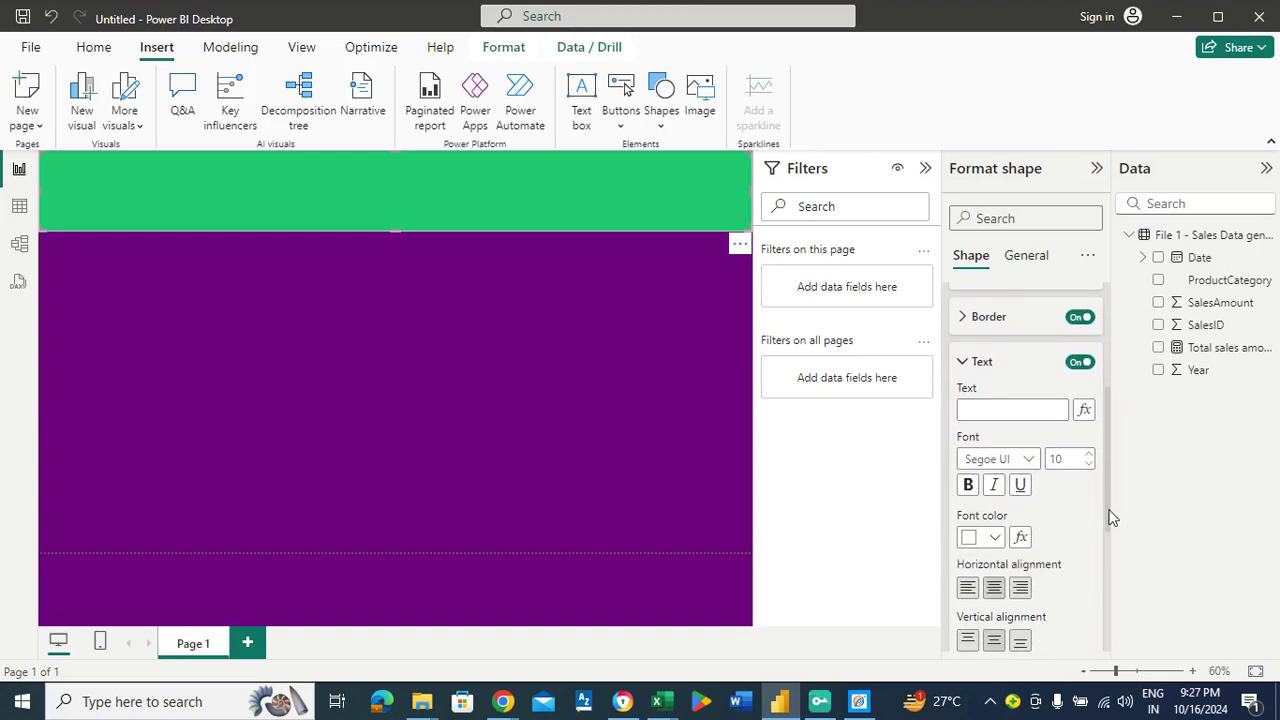
{"action": "left_click", "coordinate": [995, 543]}
{"action": "left_click", "coordinate": [1063, 457]}
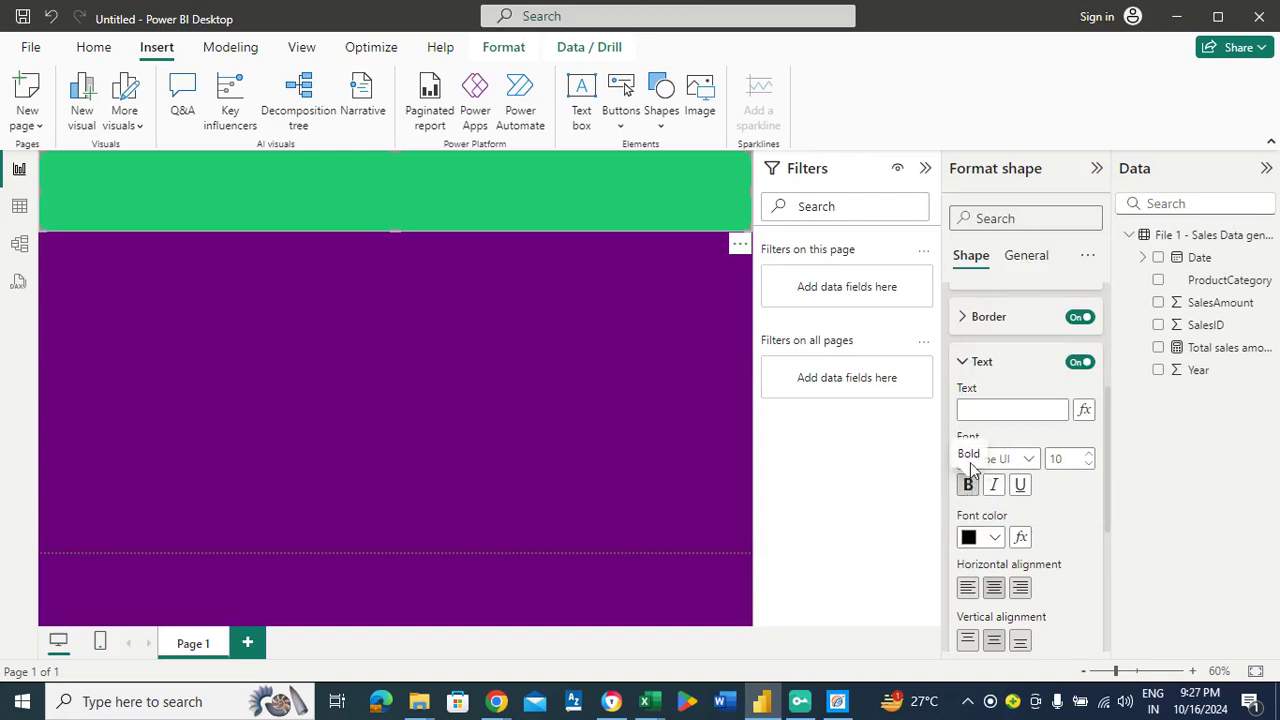
Enter "DAX Query Tutorial - Part 1 (Sum)" as the banner's text
{"action": "left_click", "coordinate": [985, 410]}
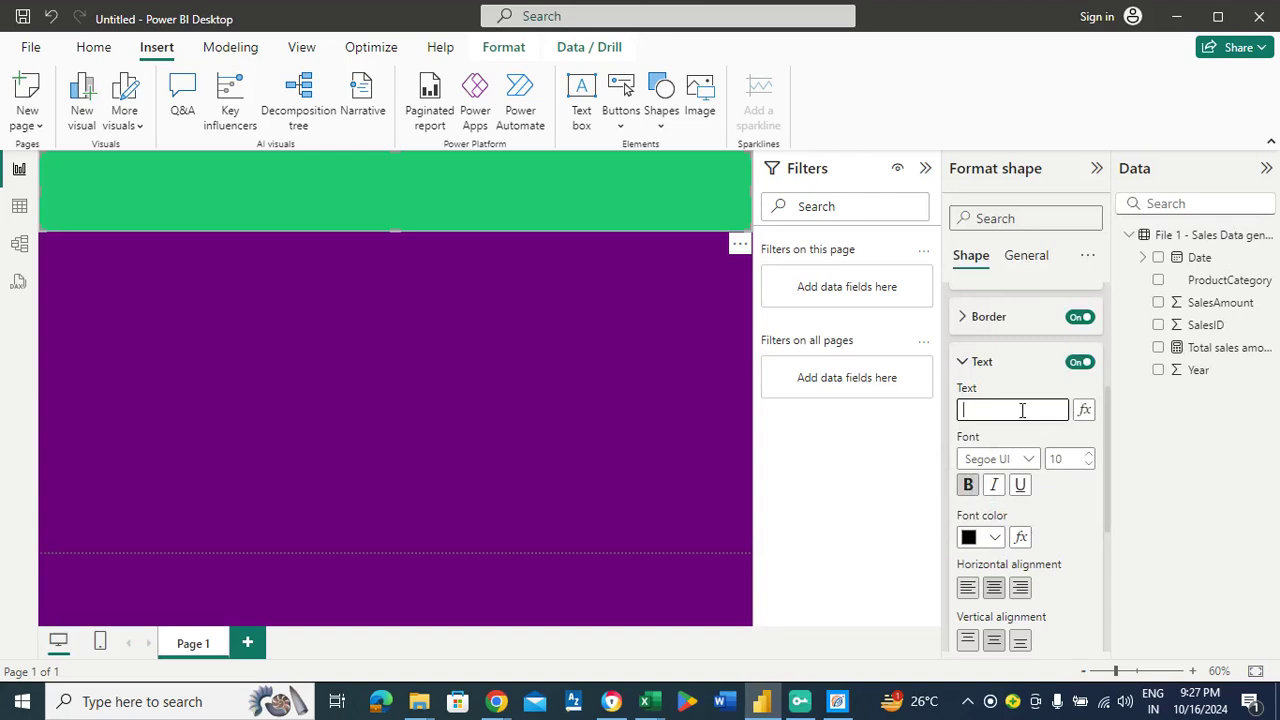
{"action": "type", "text": "DAX Query"}
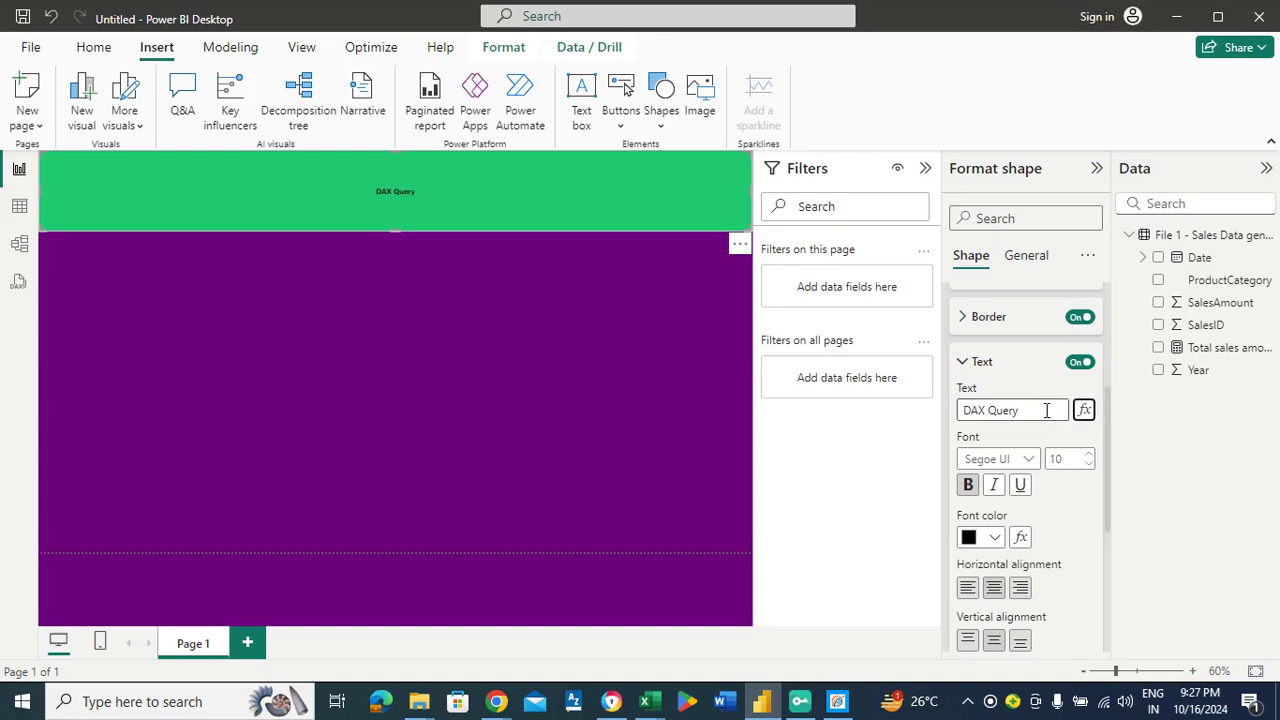
{"action": "type", "text": " T"}
{"action": "key", "text": "Tab"}
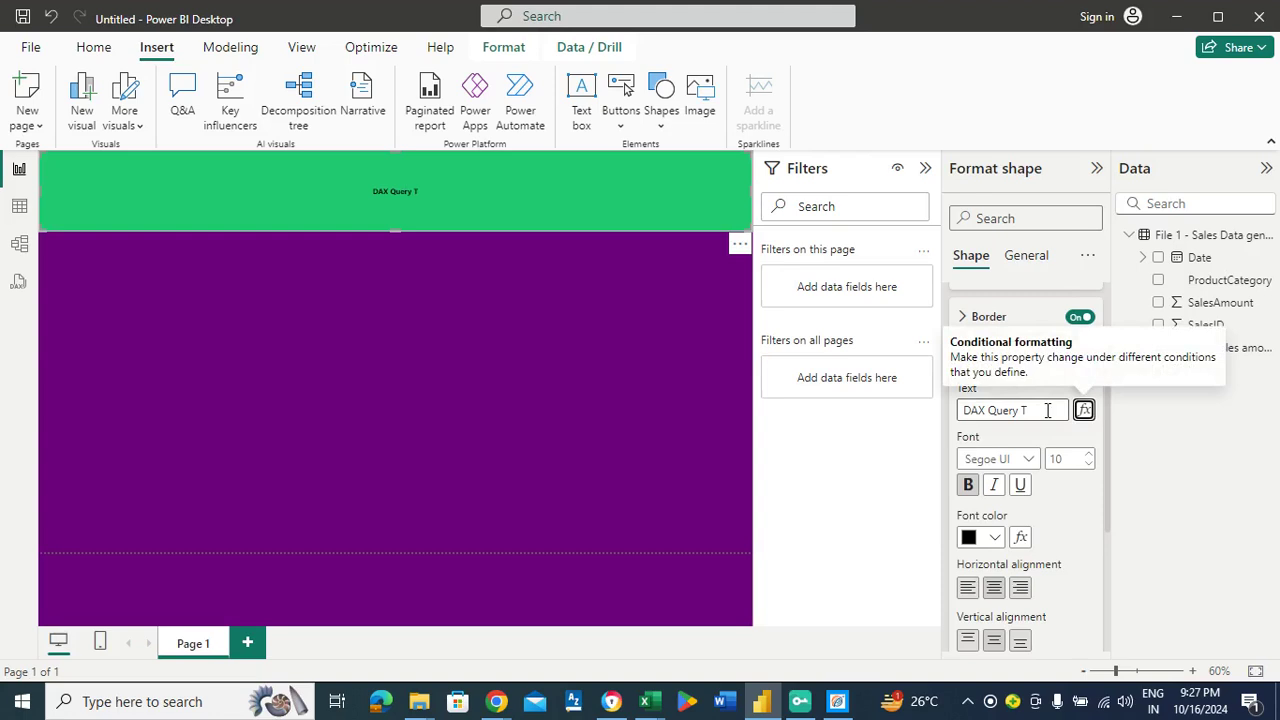
{"action": "left_click", "coordinate": [1050, 410]}
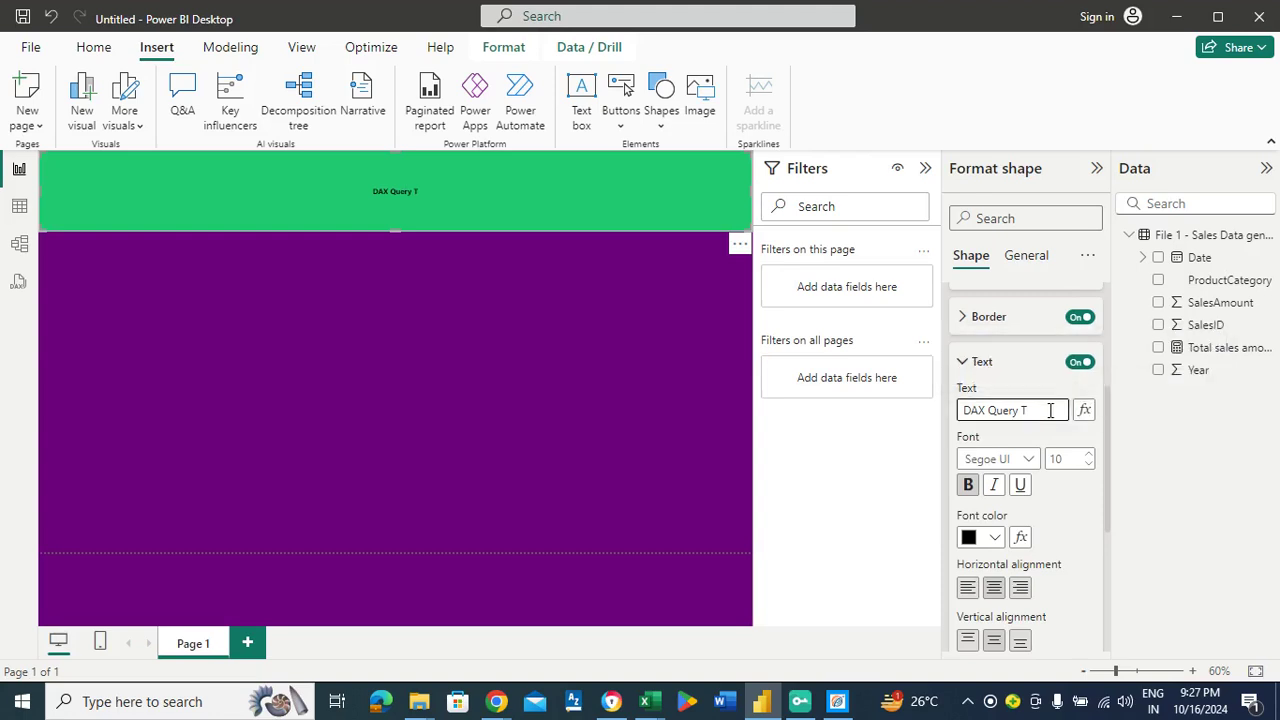
{"action": "type", "text": "utorial"}
{"action": "type", "text": "- P"}
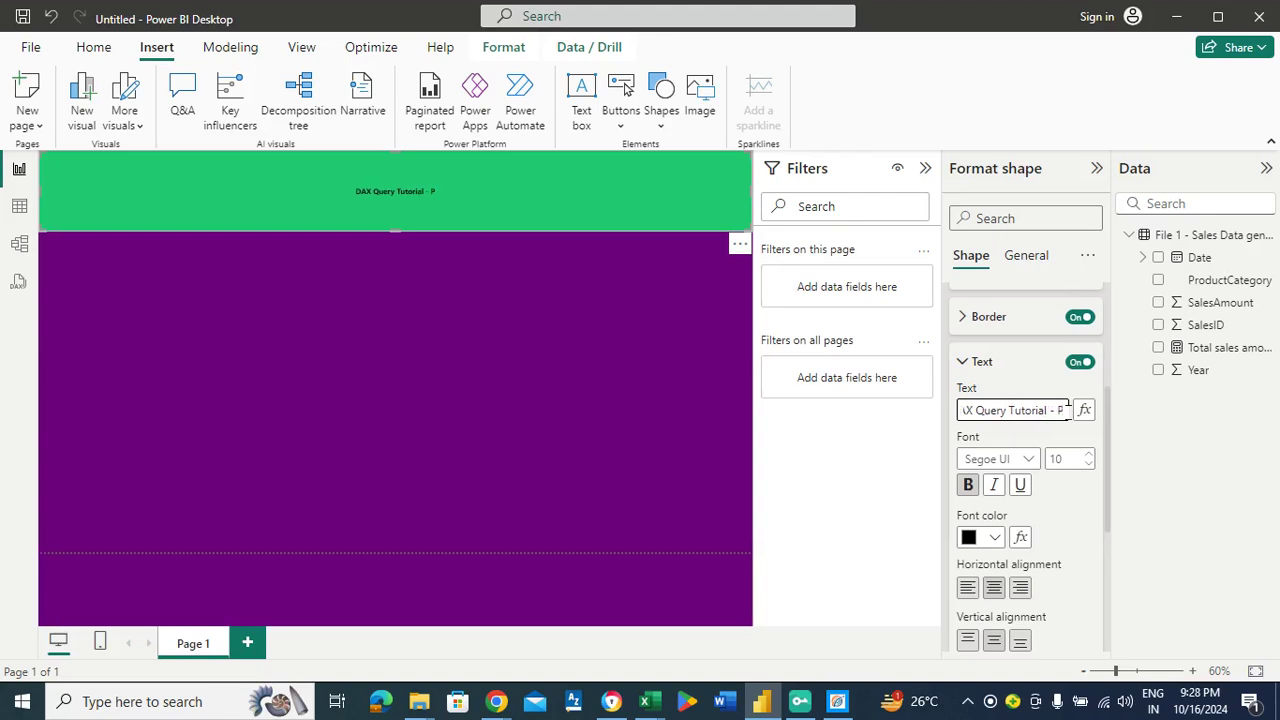
{"action": "type", "text": "art 1 (S"}
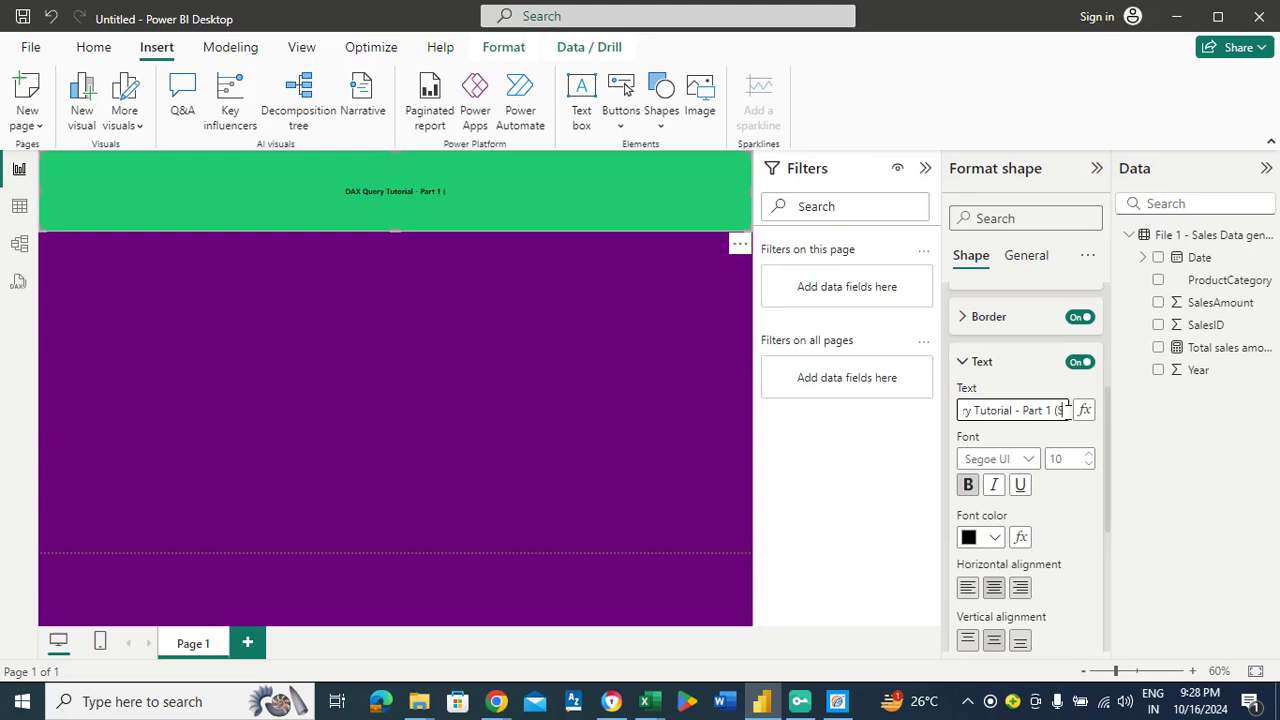
{"action": "type", "text": "um)"}
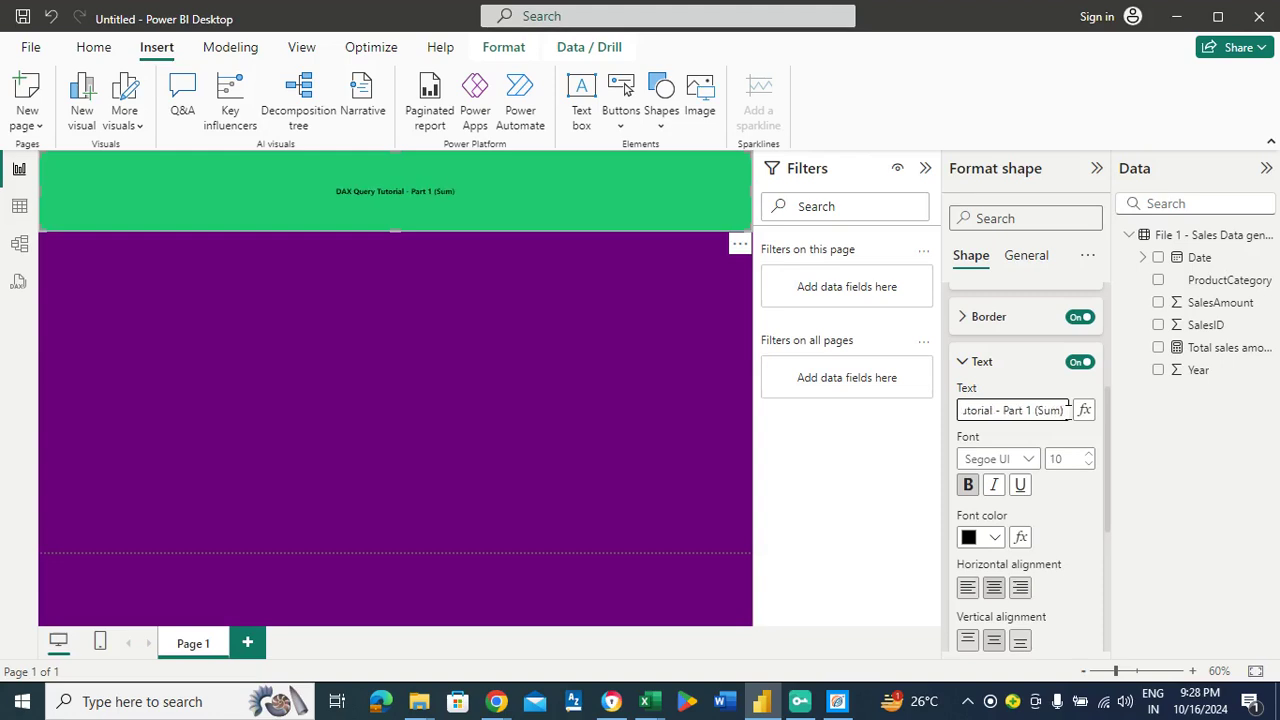
Increase the banner title's font size to 52 and deselect the shape
{"action": "left_click", "coordinate": [1088, 456]}
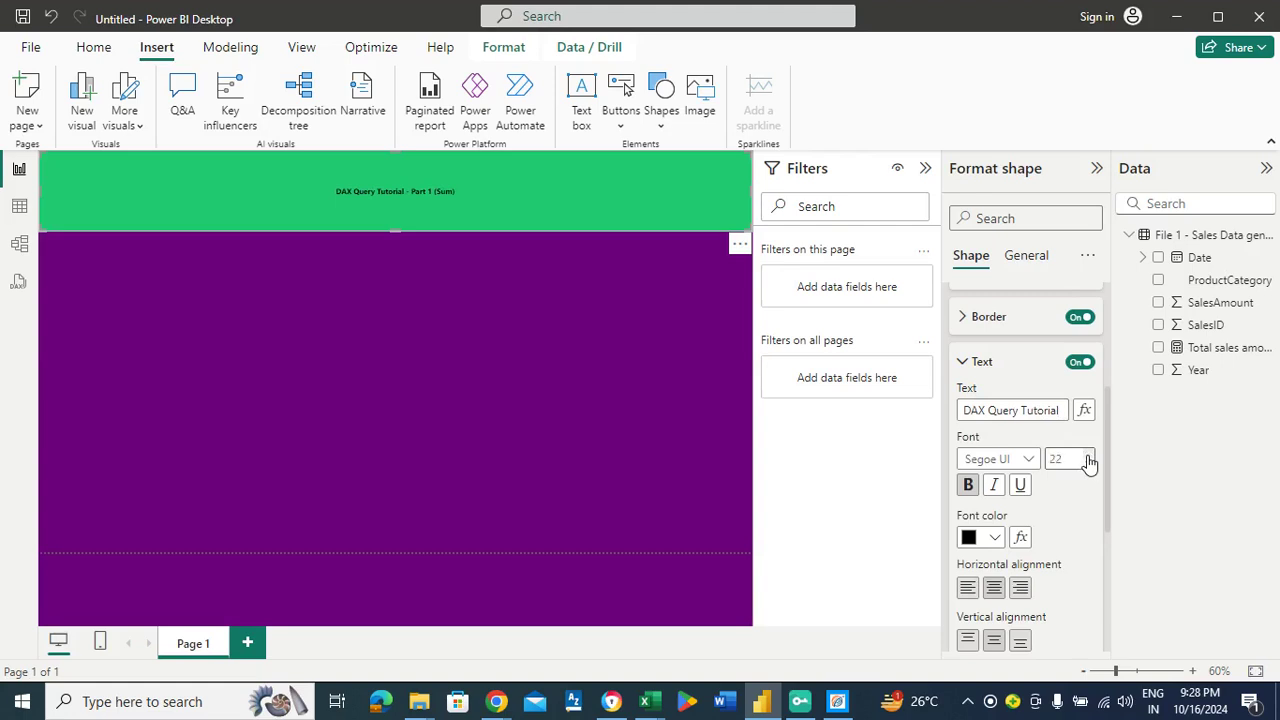
{"action": "triple_click", "coordinate": [1088, 457]}
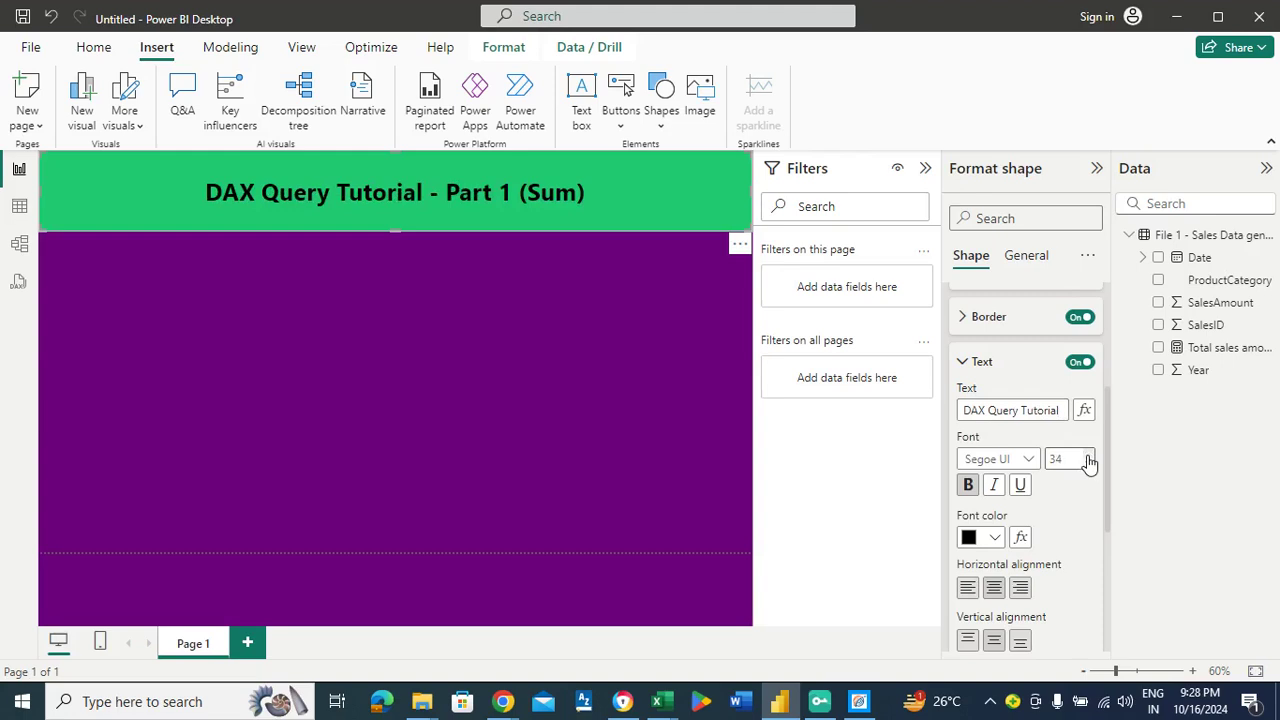
{"action": "left_click", "coordinate": [1089, 459]}
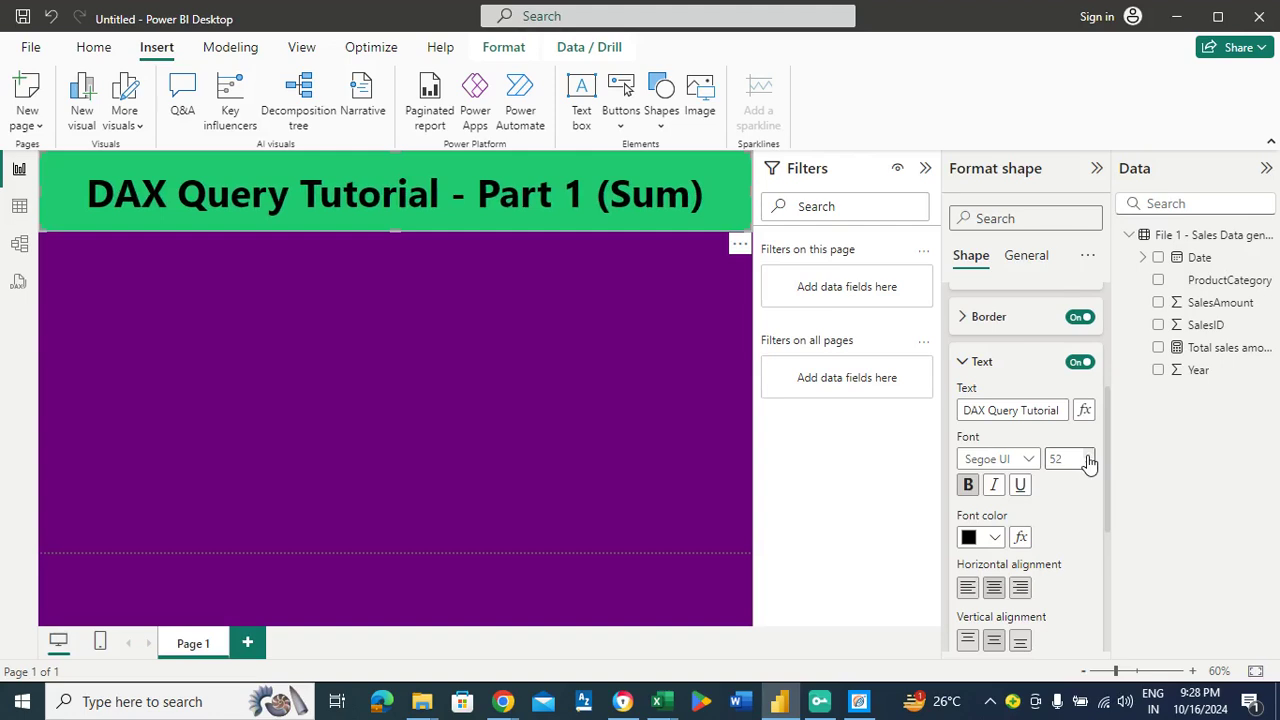
{"action": "left_click", "coordinate": [433, 344]}
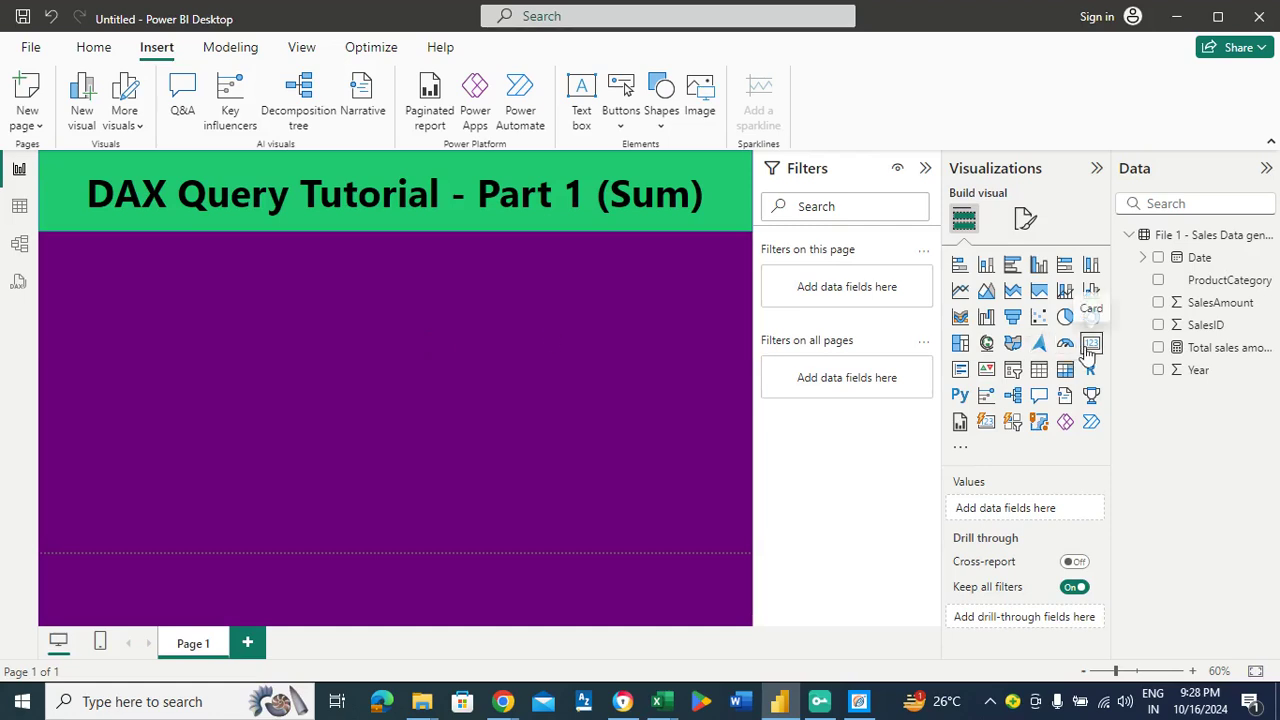
Insert a card visual below the banner on the page's left half, resize it, and show the Total sales amount measure in it
{"action": "left_click", "coordinate": [1091, 345]}
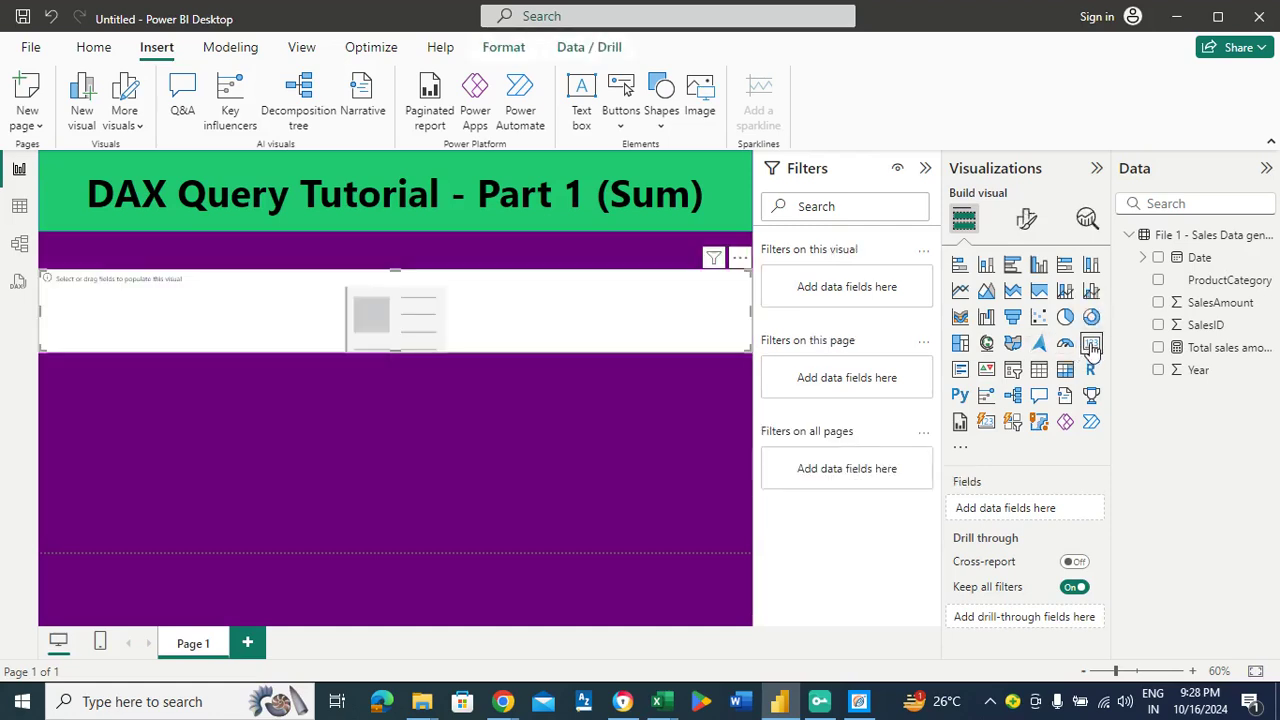
{"action": "left_click_drag", "start_coordinate": [754, 307], "coordinate": [443, 333]}
{"action": "left_click_drag", "start_coordinate": [251, 314], "coordinate": [240, 417]}
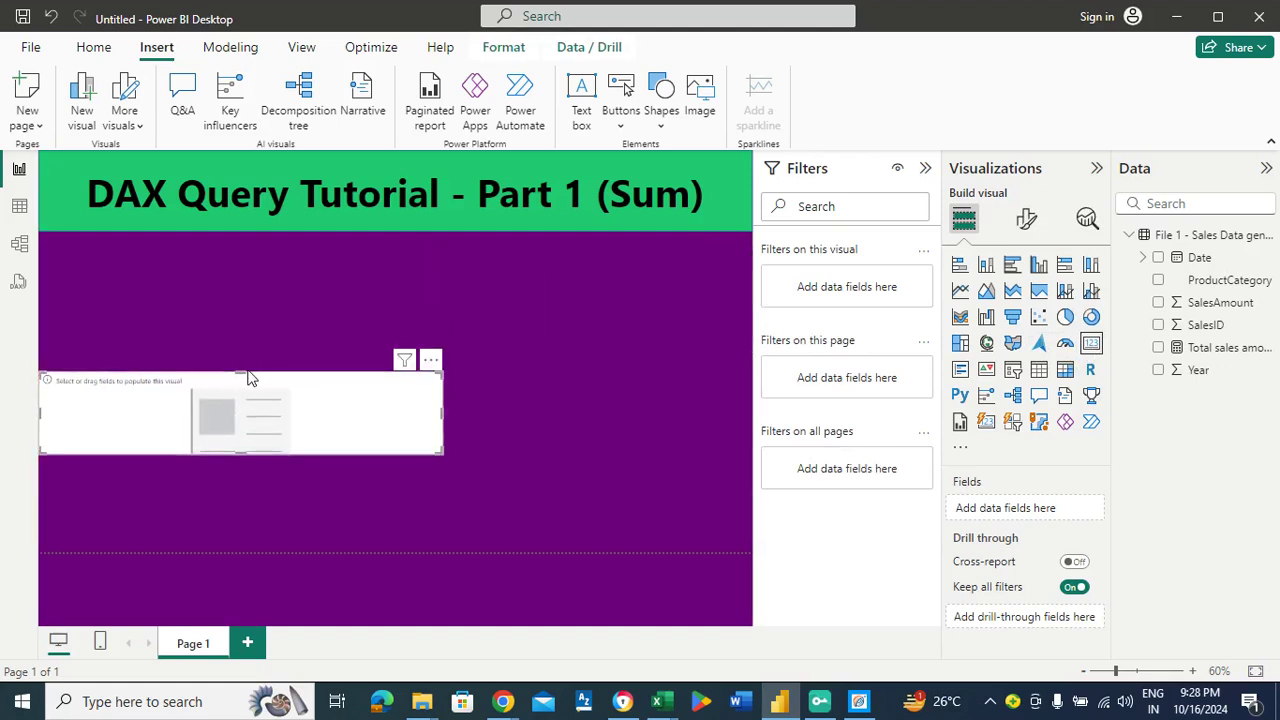
{"action": "left_click_drag", "start_coordinate": [242, 372], "coordinate": [240, 337]}
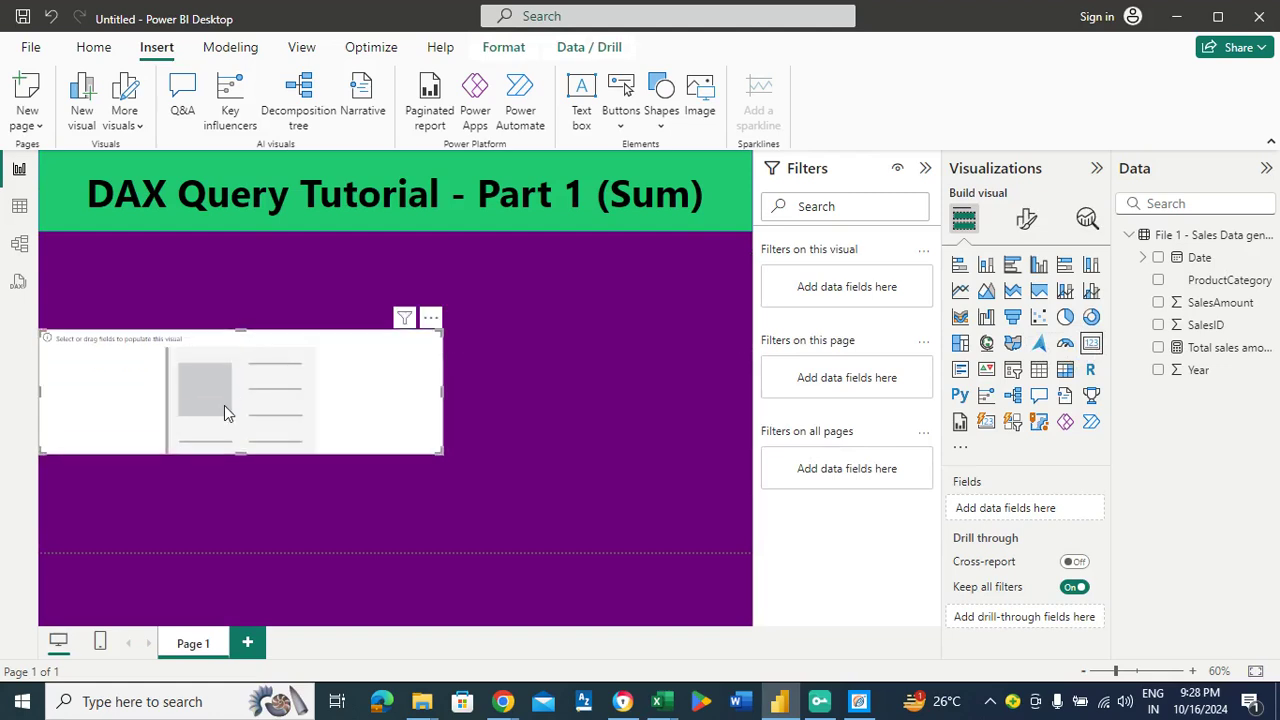
{"action": "left_click_drag", "start_coordinate": [240, 451], "coordinate": [249, 509]}
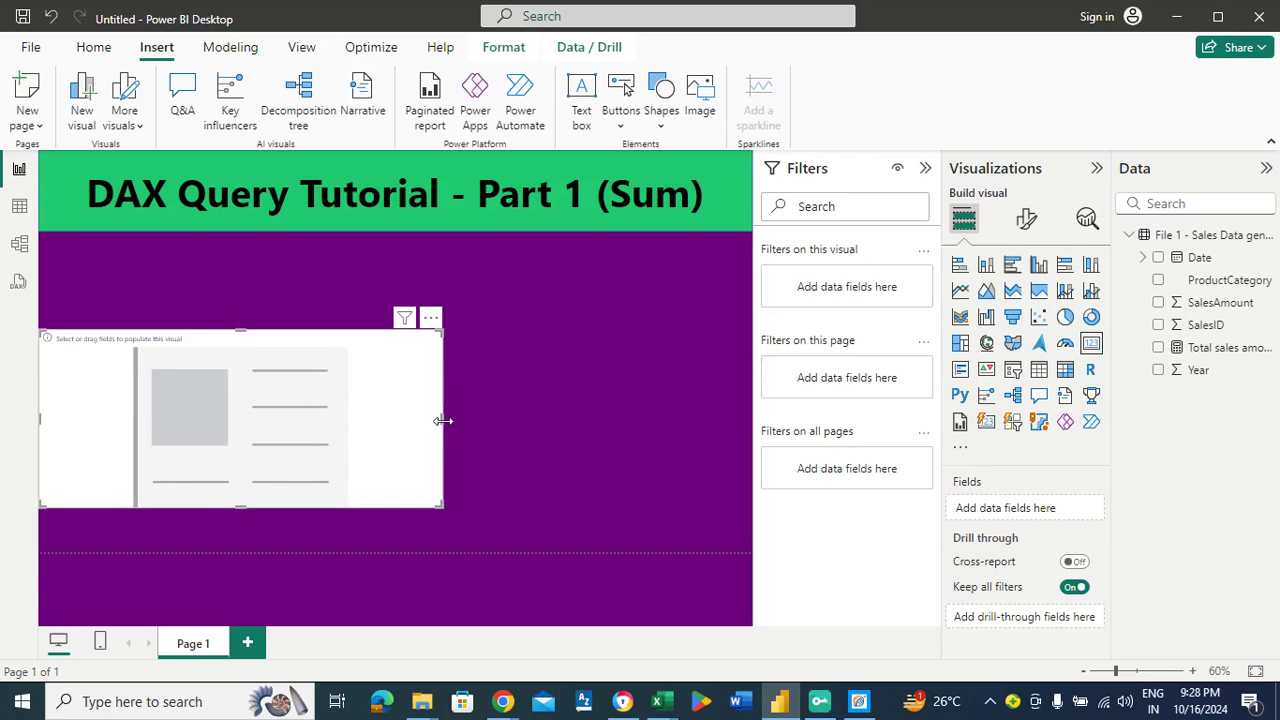
{"action": "left_click_drag", "start_coordinate": [441, 423], "coordinate": [343, 415]}
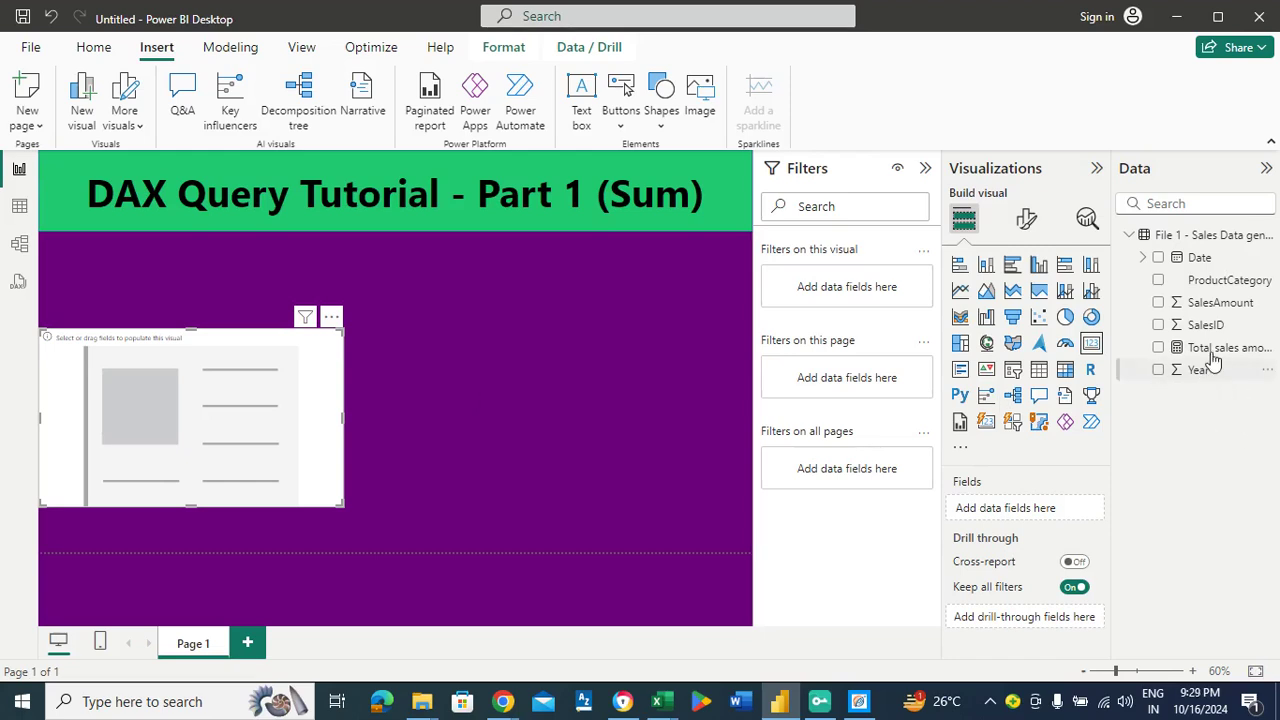
{"action": "left_click_drag", "start_coordinate": [1203, 351], "coordinate": [1030, 510]}
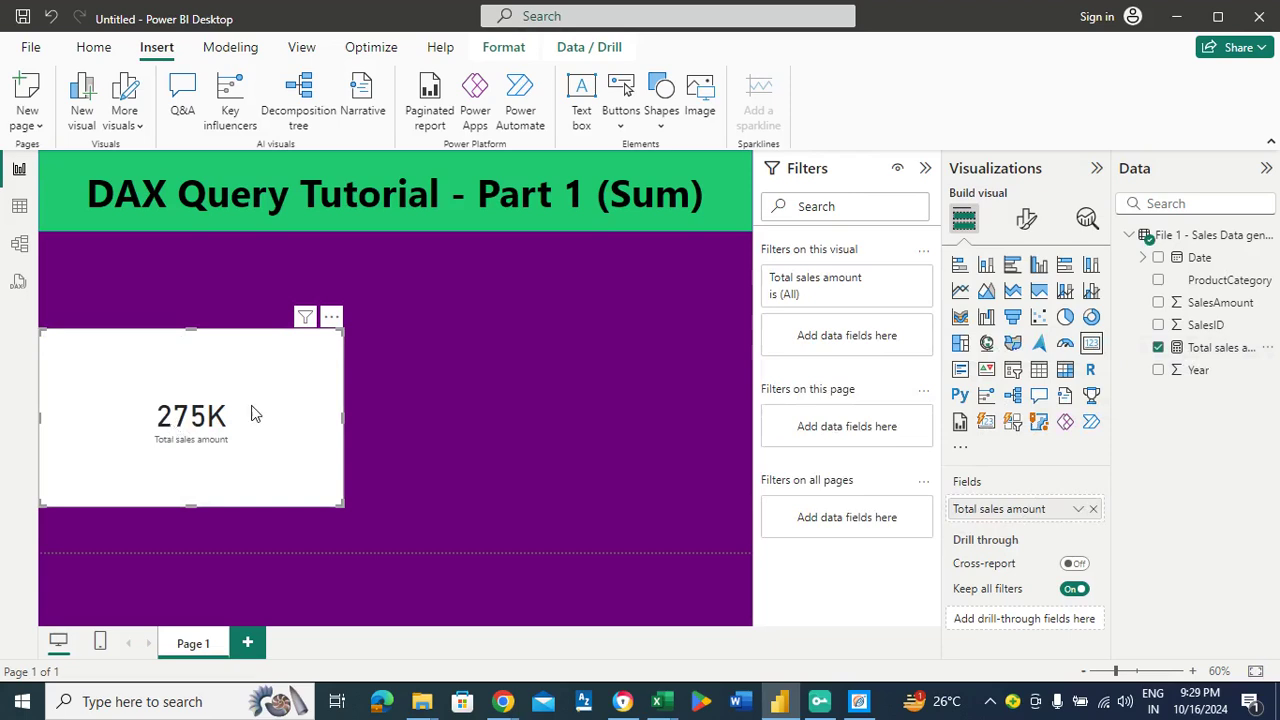
{"action": "left_click", "coordinate": [522, 398]}
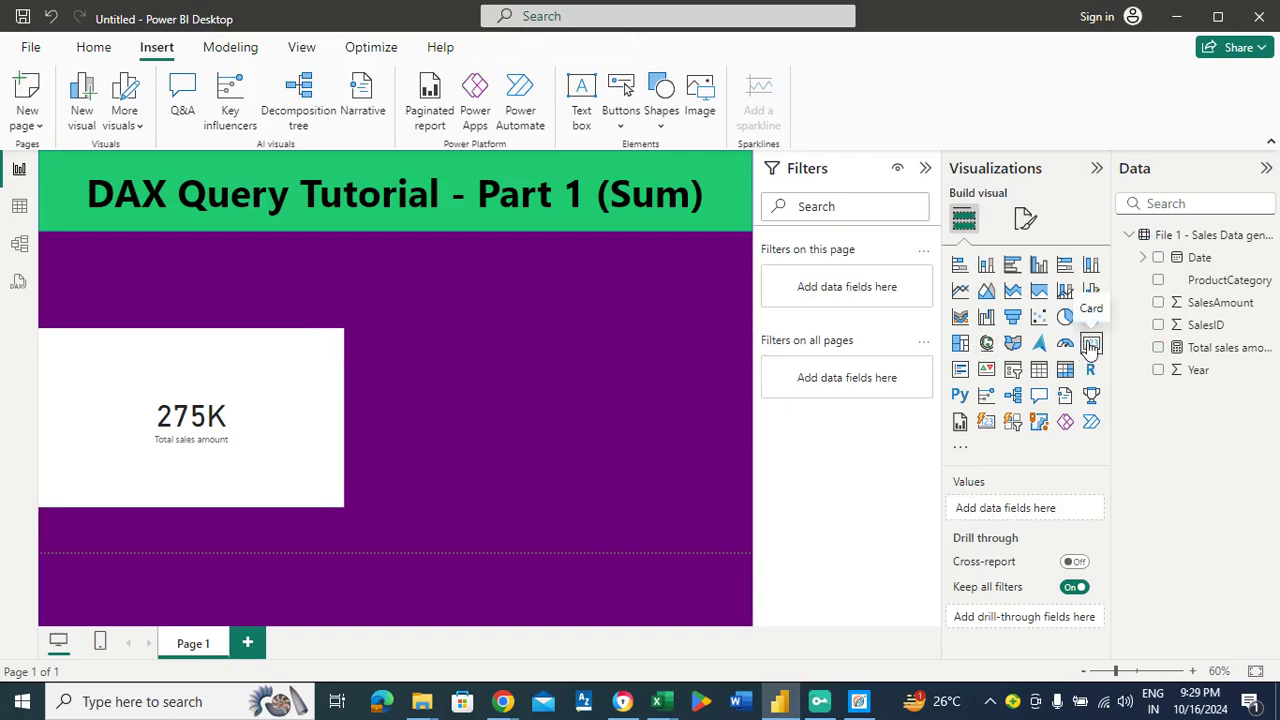
Insert a second, empty card visual, narrow it and place it beside the Total sales amount card
{"action": "left_click", "coordinate": [1091, 344]}
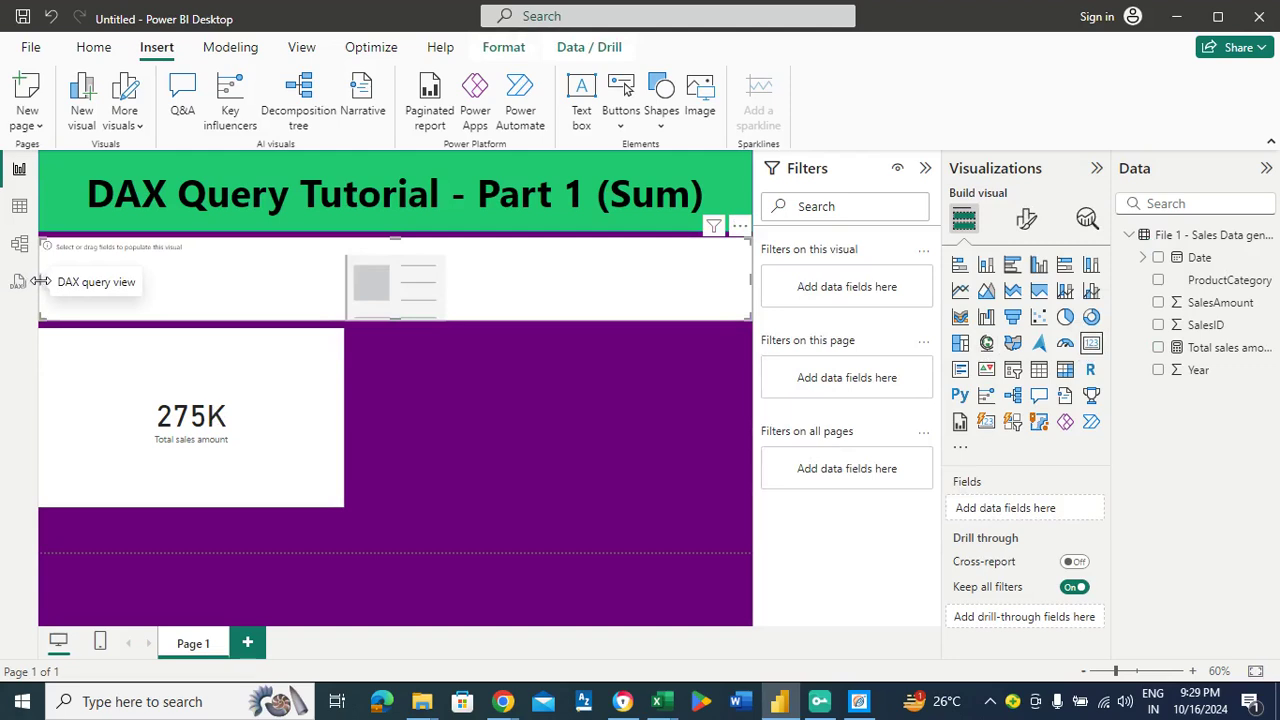
{"action": "left_click_drag", "start_coordinate": [45, 280], "coordinate": [433, 267]}
{"action": "left_click_drag", "start_coordinate": [494, 300], "coordinate": [459, 398]}
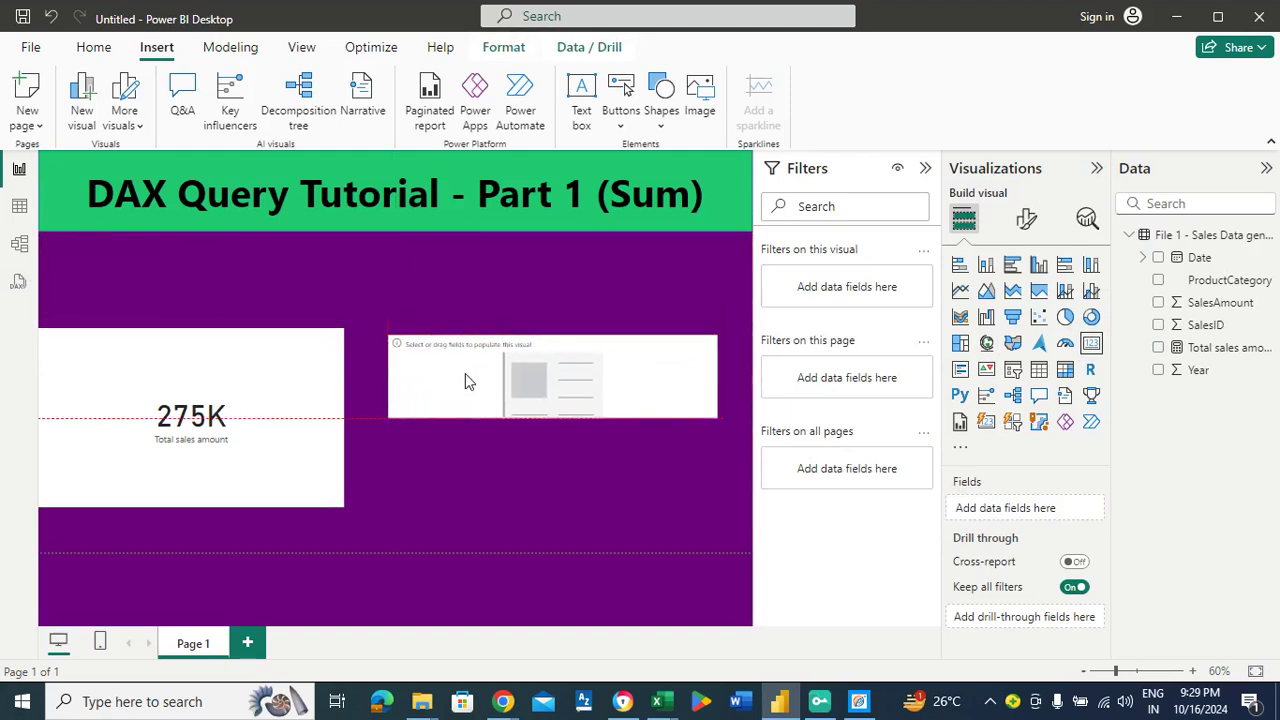
Copy the formatting of the Total sales amount card to the empty card with Format Painter
{"action": "left_click", "coordinate": [287, 362]}
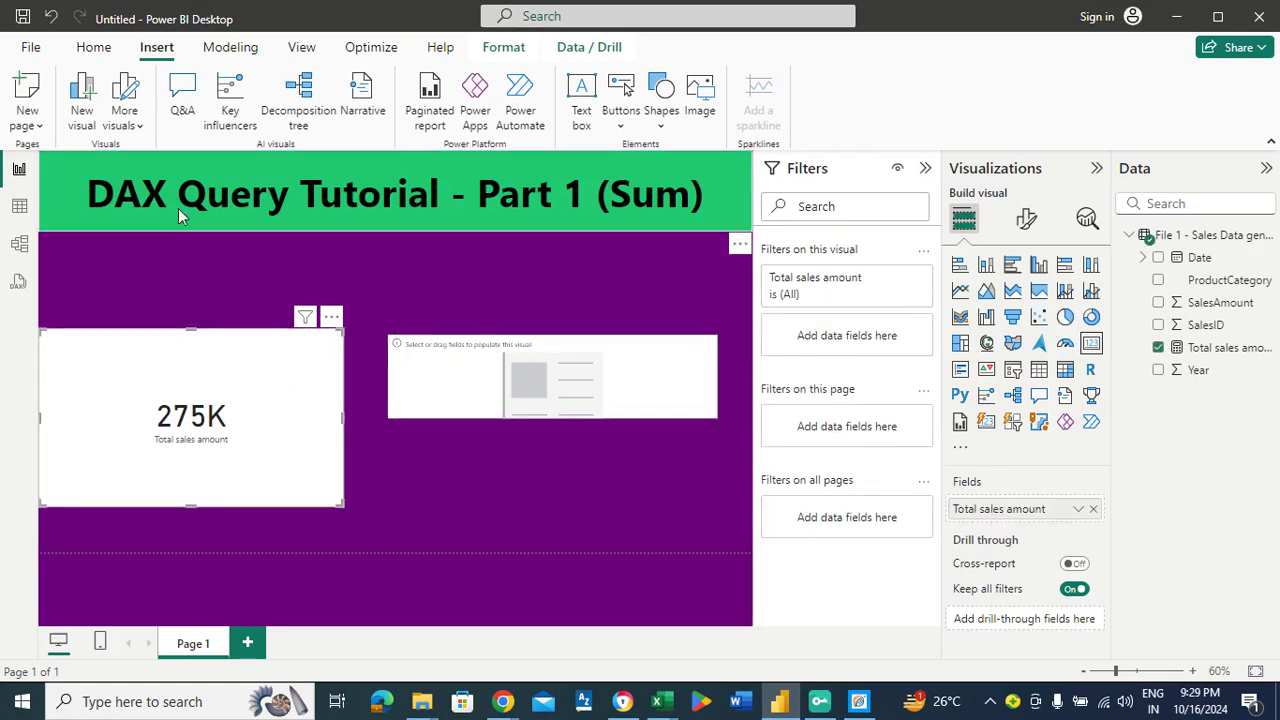
{"action": "left_click", "coordinate": [86, 48]}
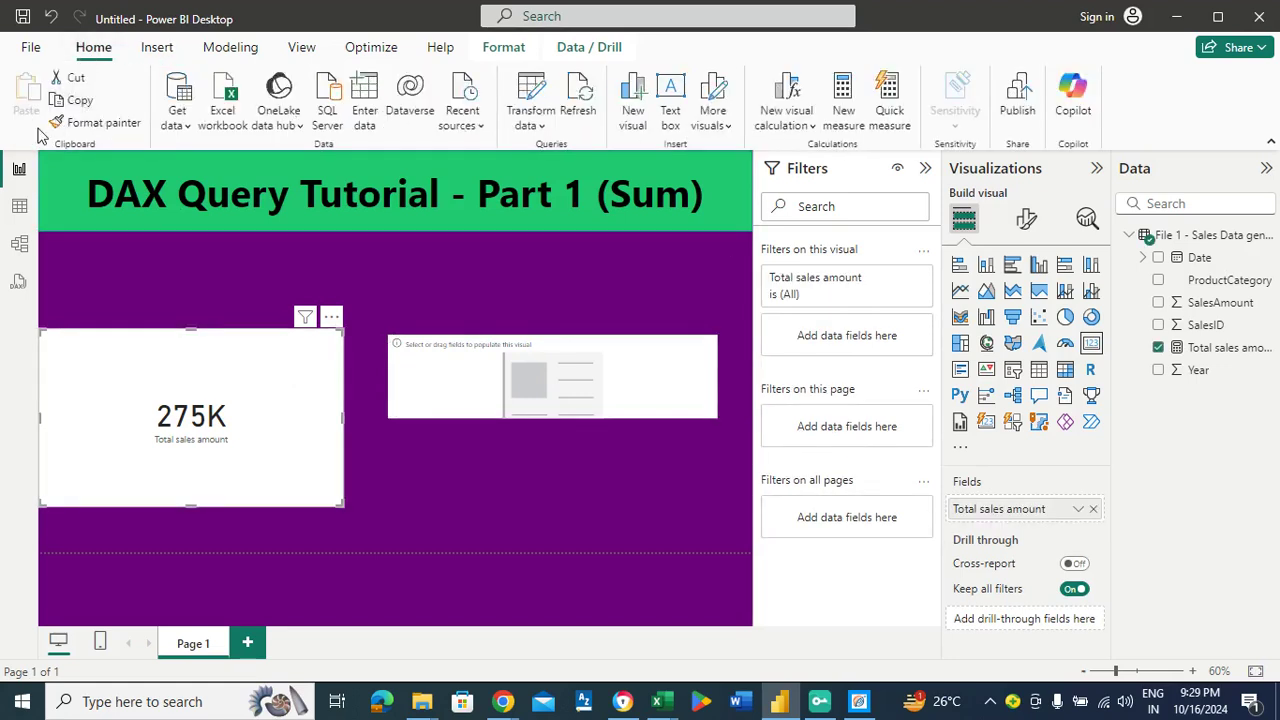
{"action": "left_click", "coordinate": [80, 128]}
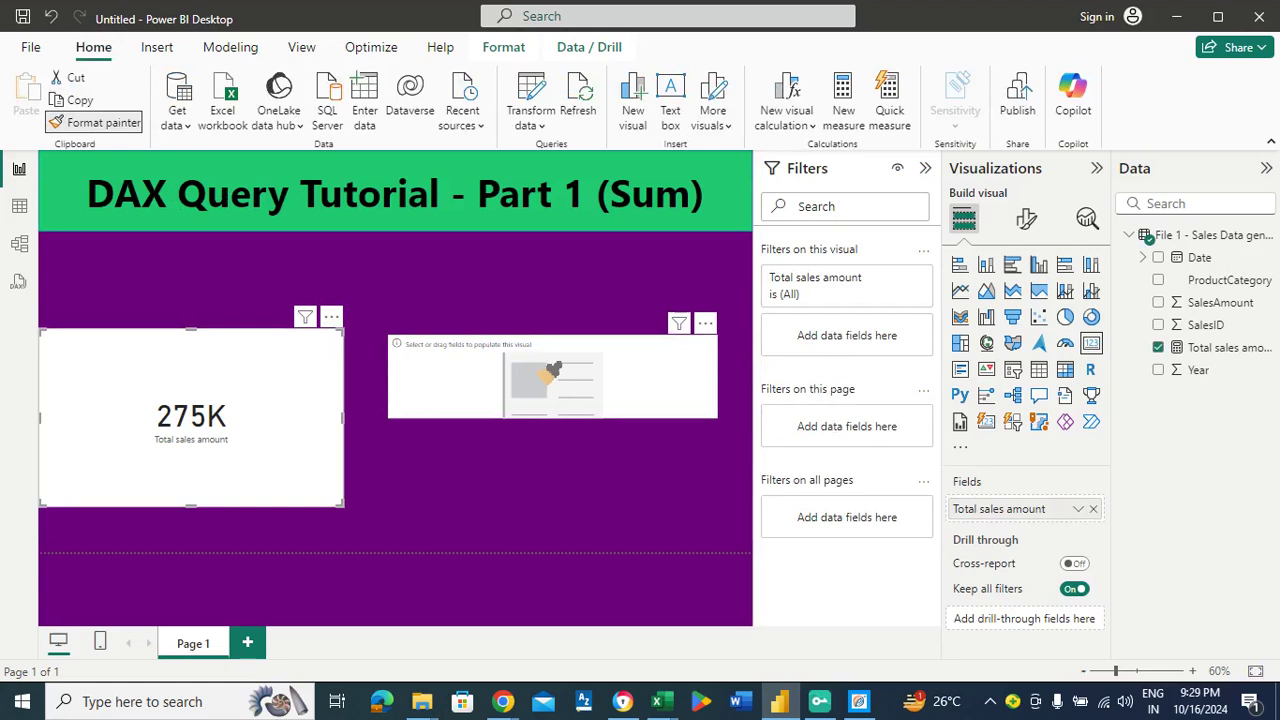
{"action": "left_click", "coordinate": [548, 370]}
Resize the empty card to about the first card's size and move the first card slightly in from the page's left edge
{"action": "left_click_drag", "start_coordinate": [546, 418], "coordinate": [548, 509]}
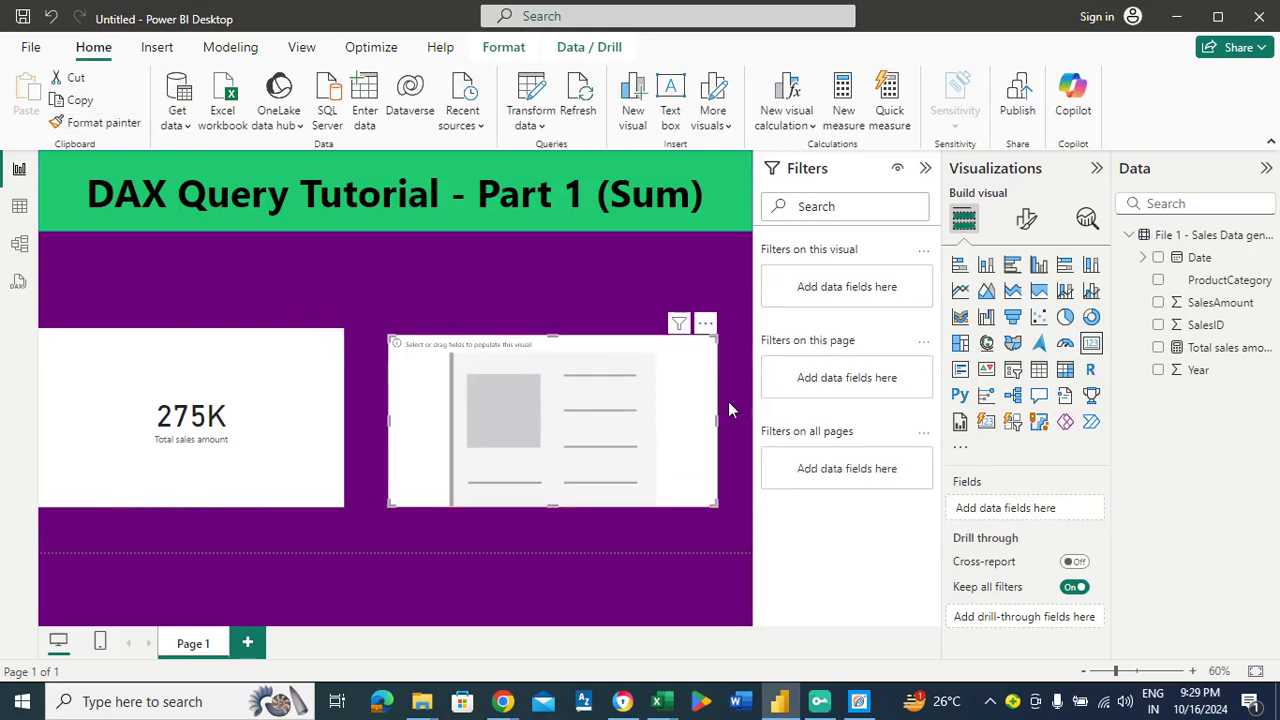
{"action": "left_click_drag", "start_coordinate": [293, 357], "coordinate": [309, 360]}
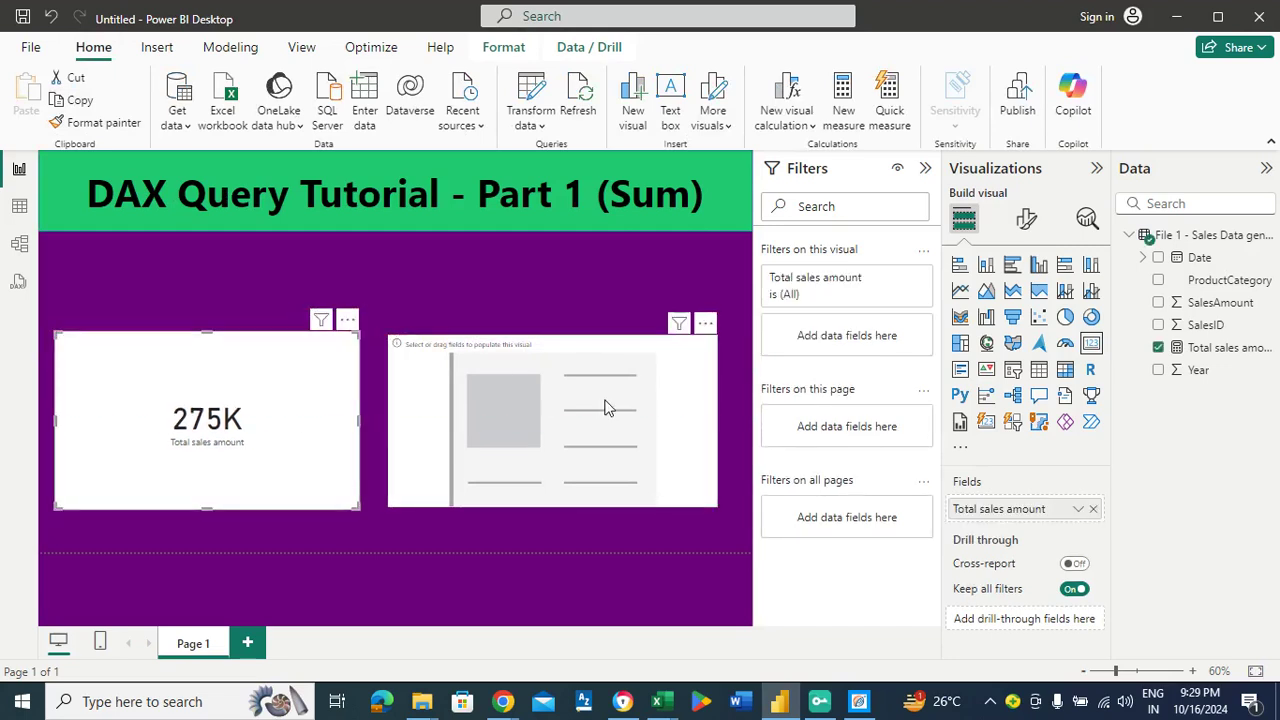
{"action": "left_click", "coordinate": [606, 407]}
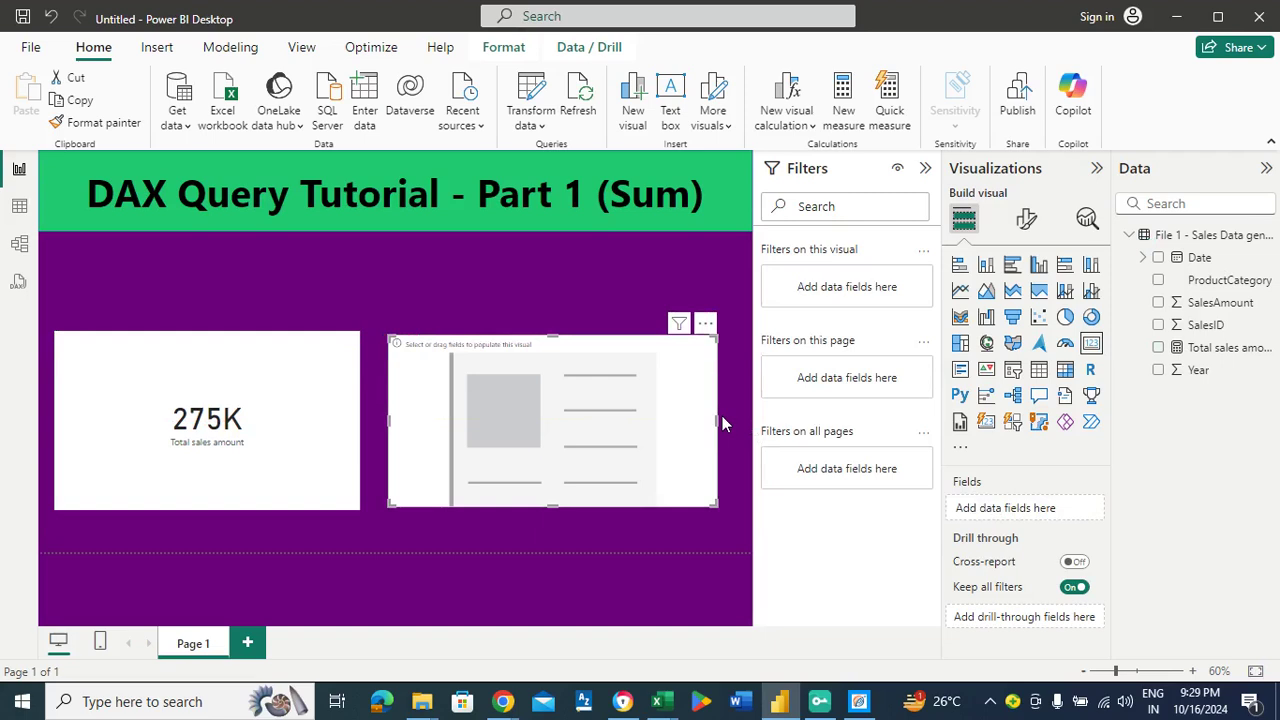
{"action": "left_click_drag", "start_coordinate": [714, 416], "coordinate": [688, 419]}
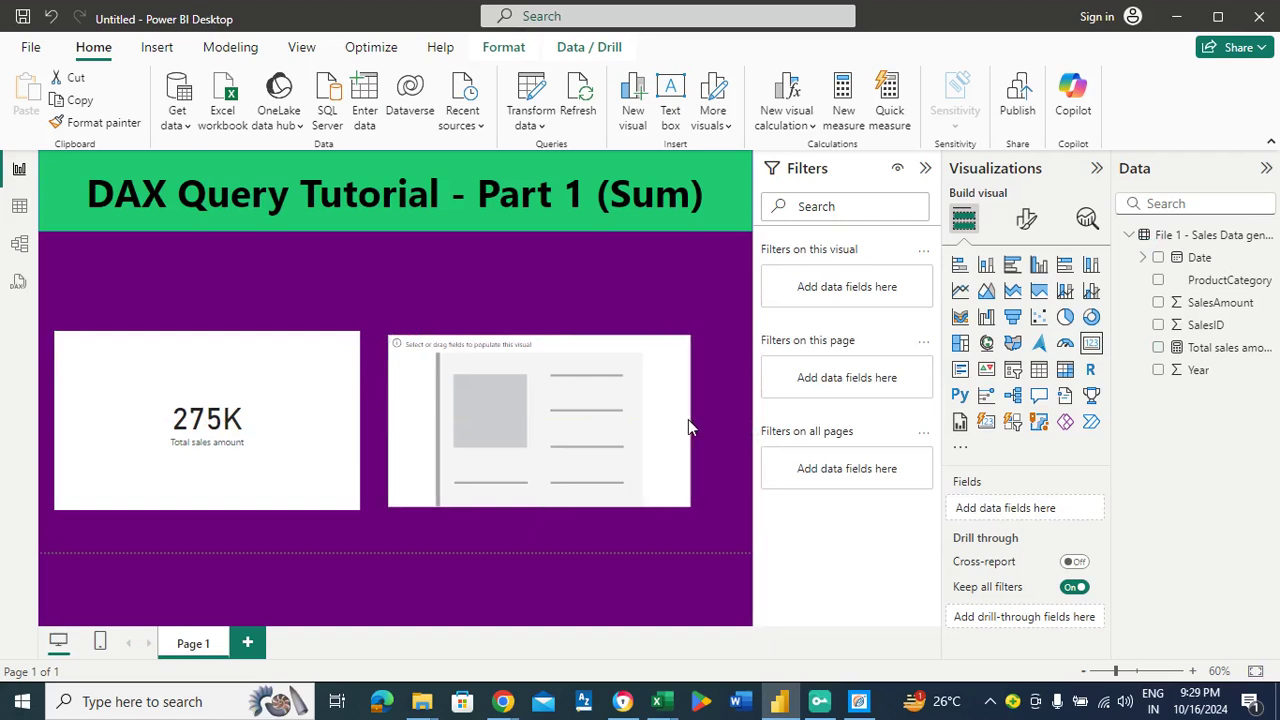
{"action": "left_click", "coordinate": [435, 266]}
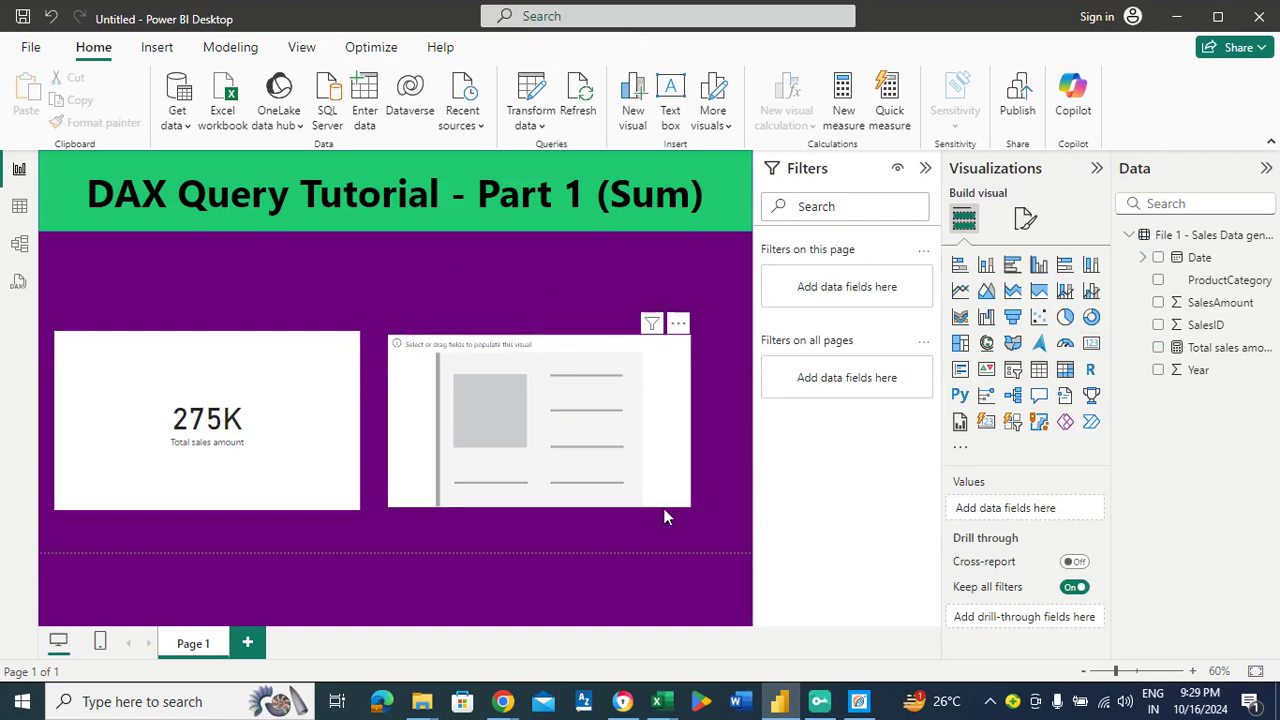
Switch to Excel, examine the SalesAmount, Year and ProductCategory columns of the File 1 sales data, and return to Power BI
{"action": "mouse_move", "coordinate": [664, 697]}
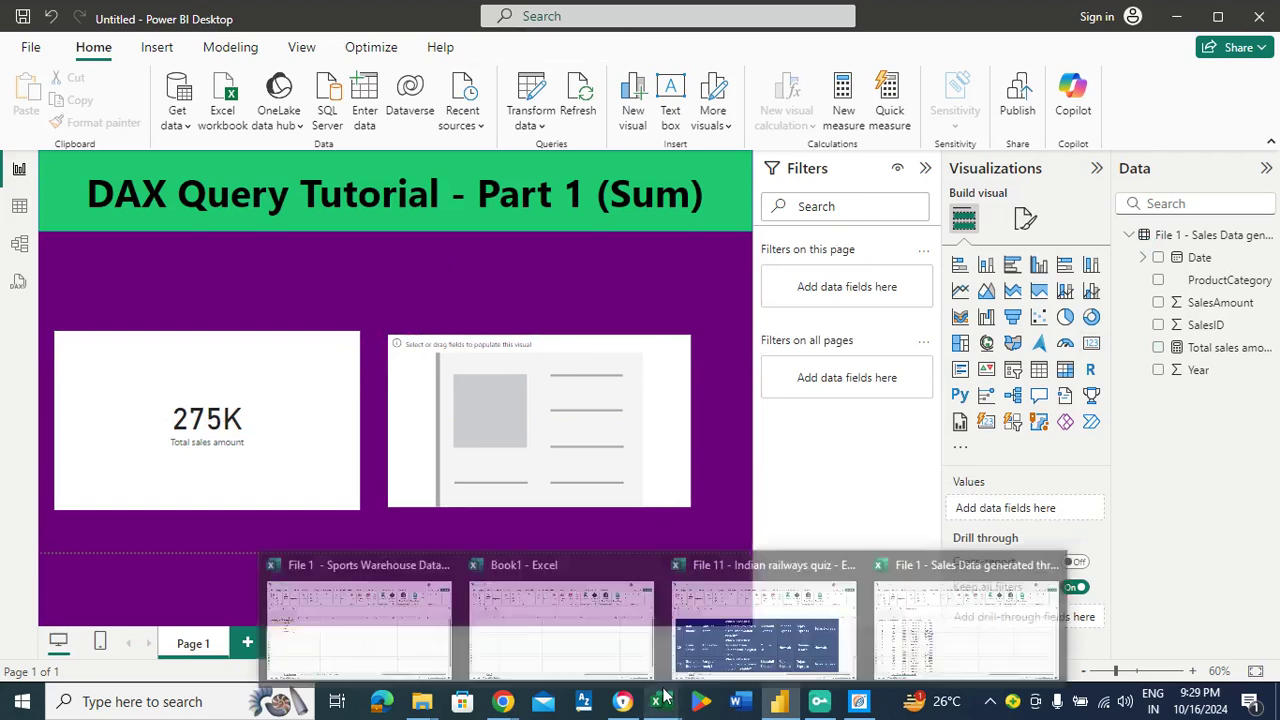
{"action": "left_click", "coordinate": [928, 625]}
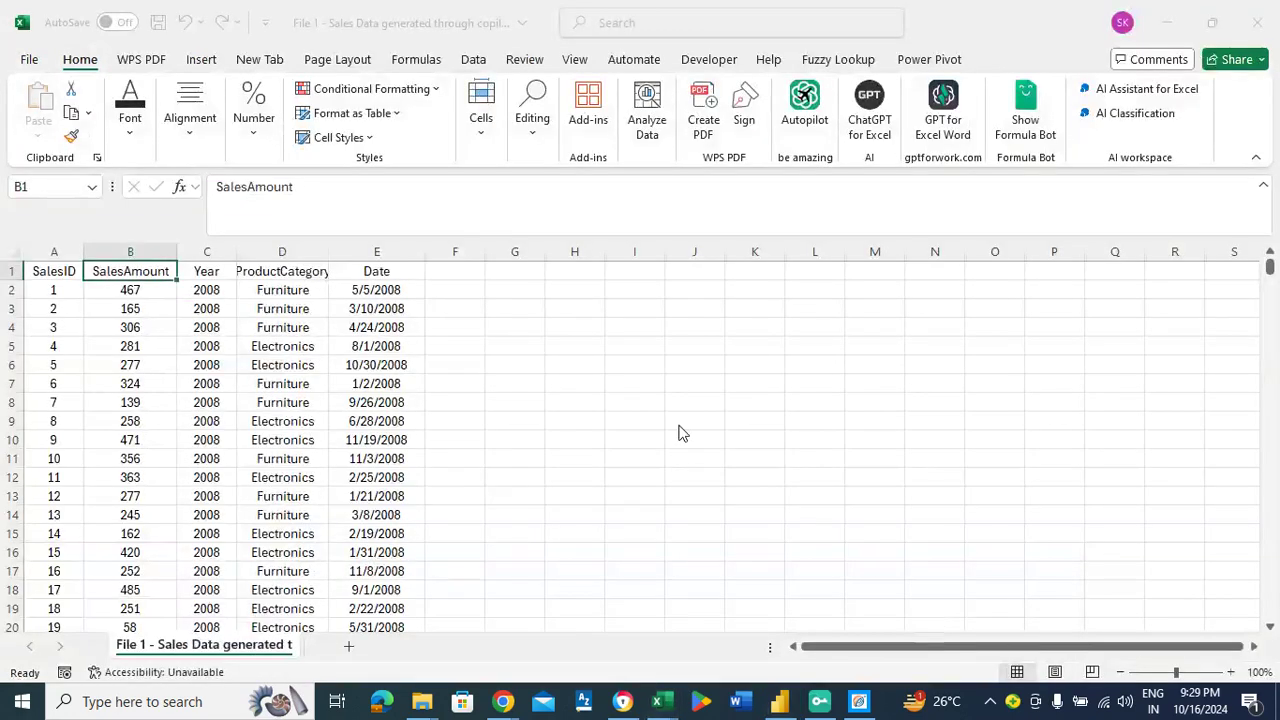
{"action": "left_click", "coordinate": [227, 291]}
{"action": "key", "text": "Right"}
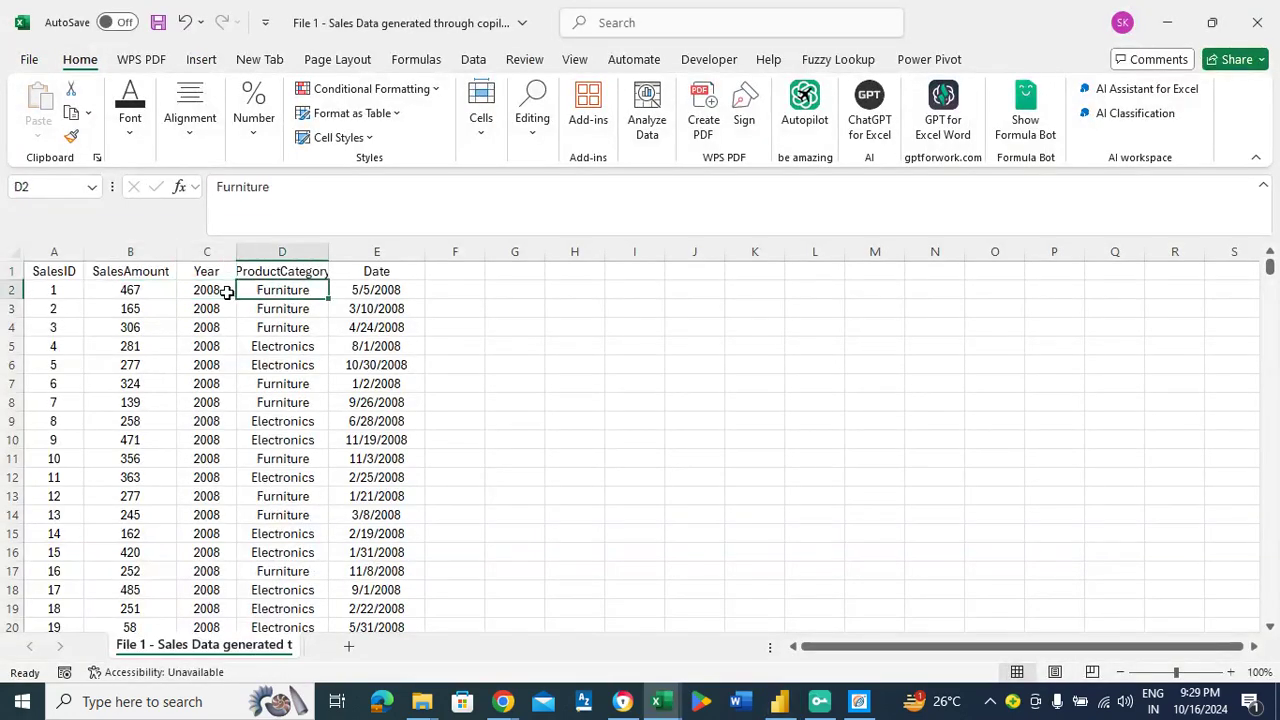
{"action": "key", "text": "ctrl+Down"}
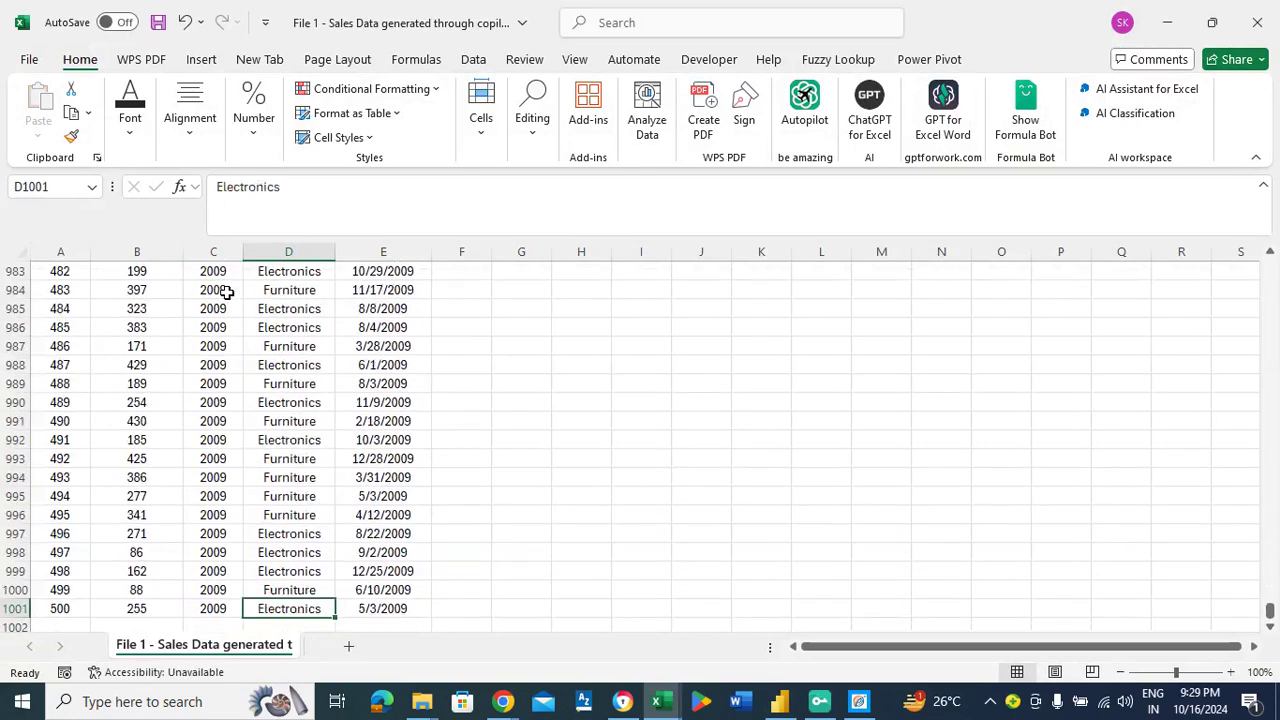
{"action": "key", "text": "Left"}
{"action": "key", "text": "Right"}
{"action": "key", "text": "ctrl+Up"}
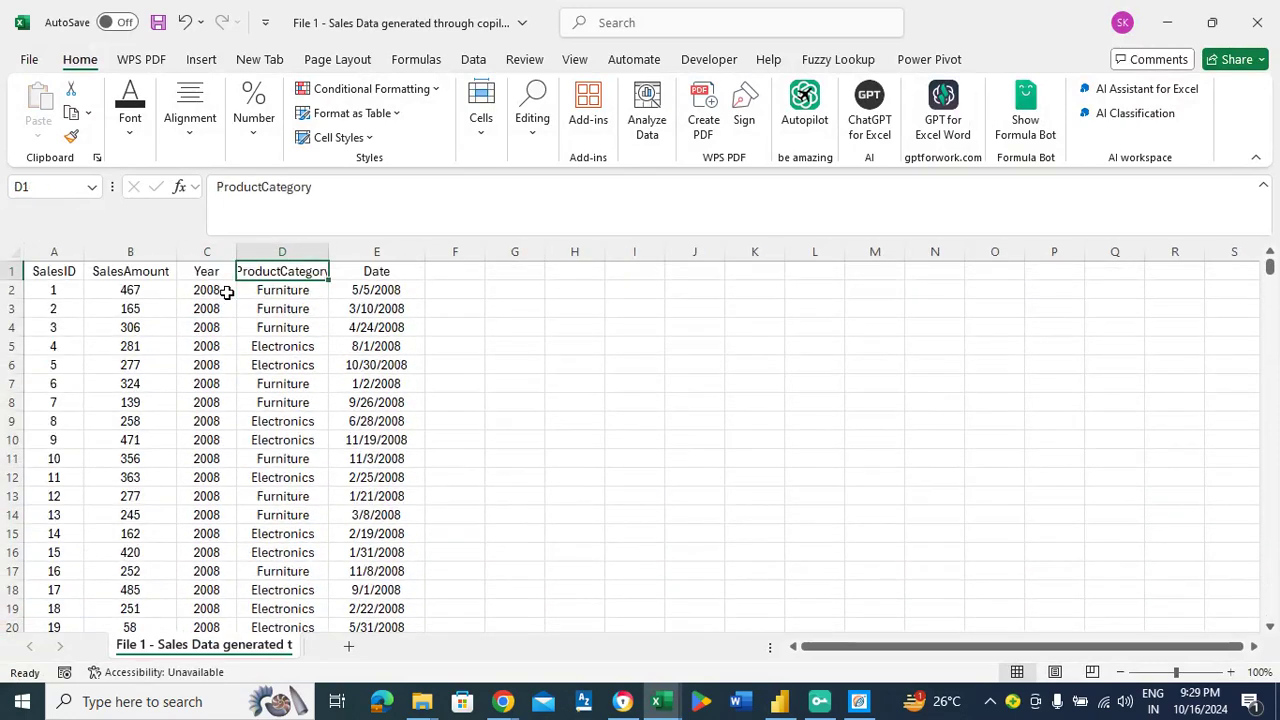
{"action": "key", "text": "Left"}
{"action": "key", "text": "Down"}
{"action": "key", "text": "Left"}
{"action": "key", "text": "Left"}
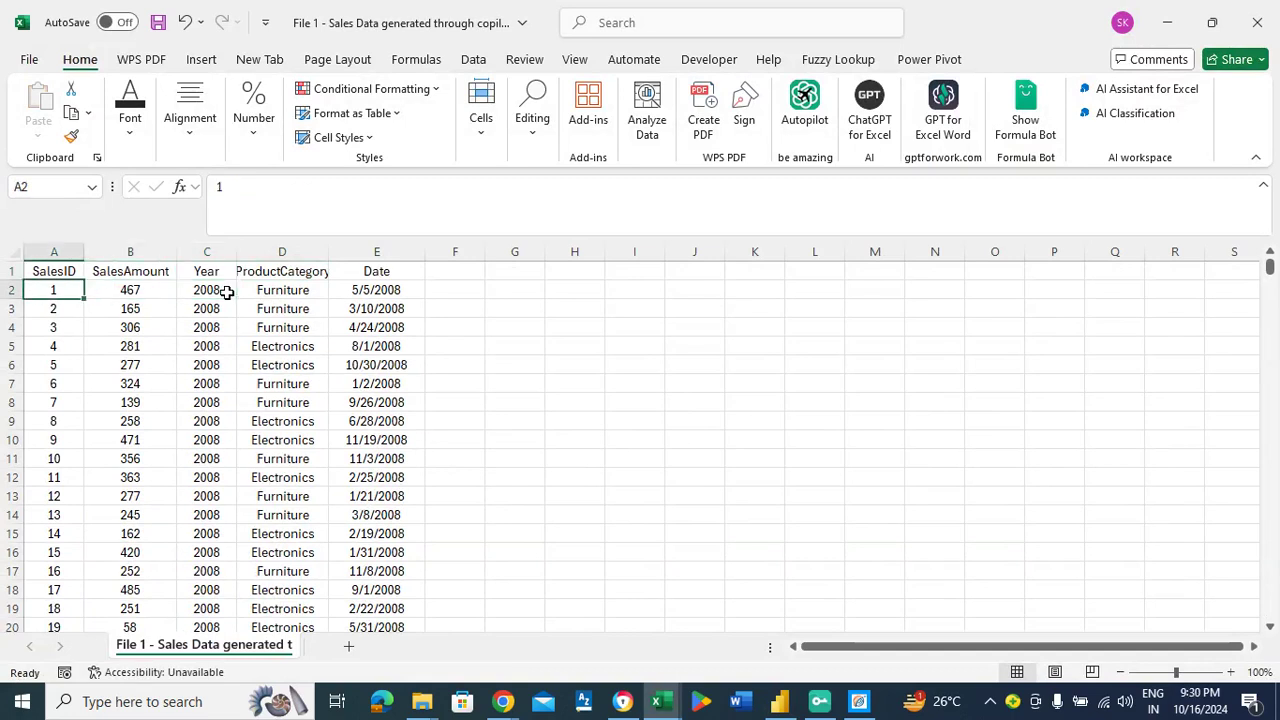
{"action": "key", "text": "Right"}
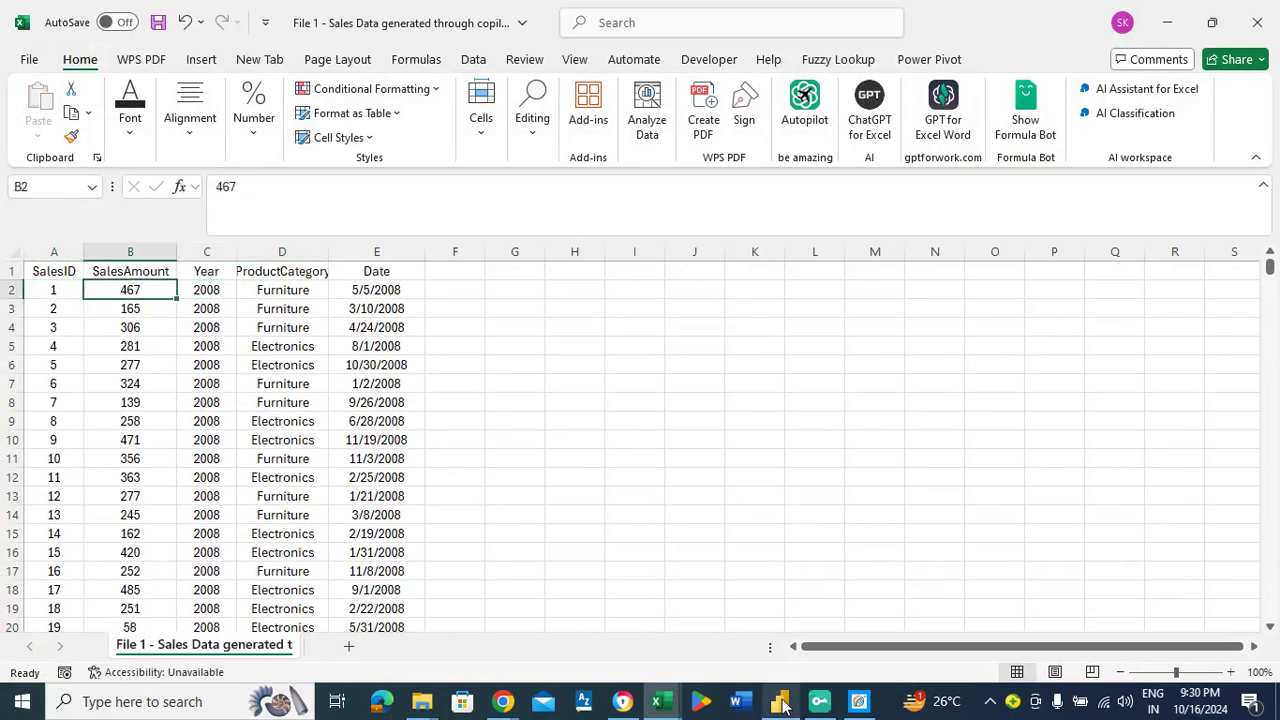
{"action": "mouse_move", "coordinate": [780, 700]}
{"action": "left_click", "coordinate": [776, 628]}
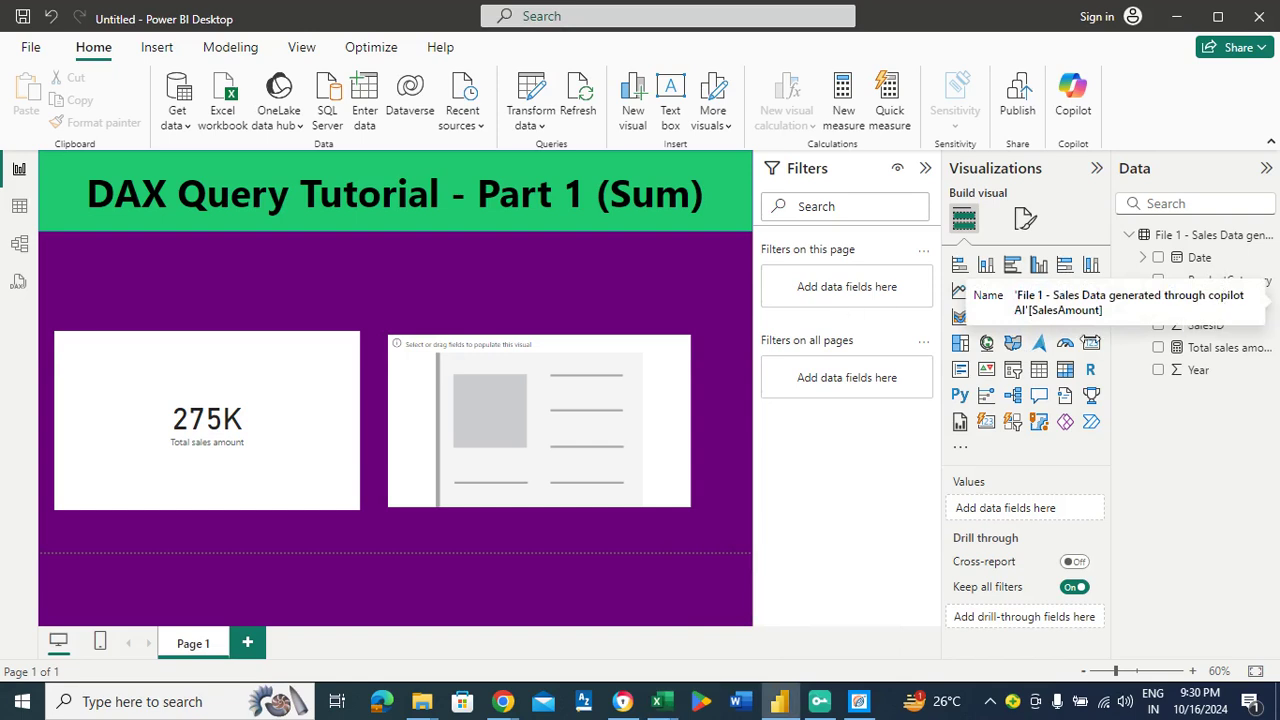
Add the SalesAmount field to the empty second card and delete the stray table visual
{"action": "left_click_drag", "start_coordinate": [1216, 305], "coordinate": [1050, 512]}
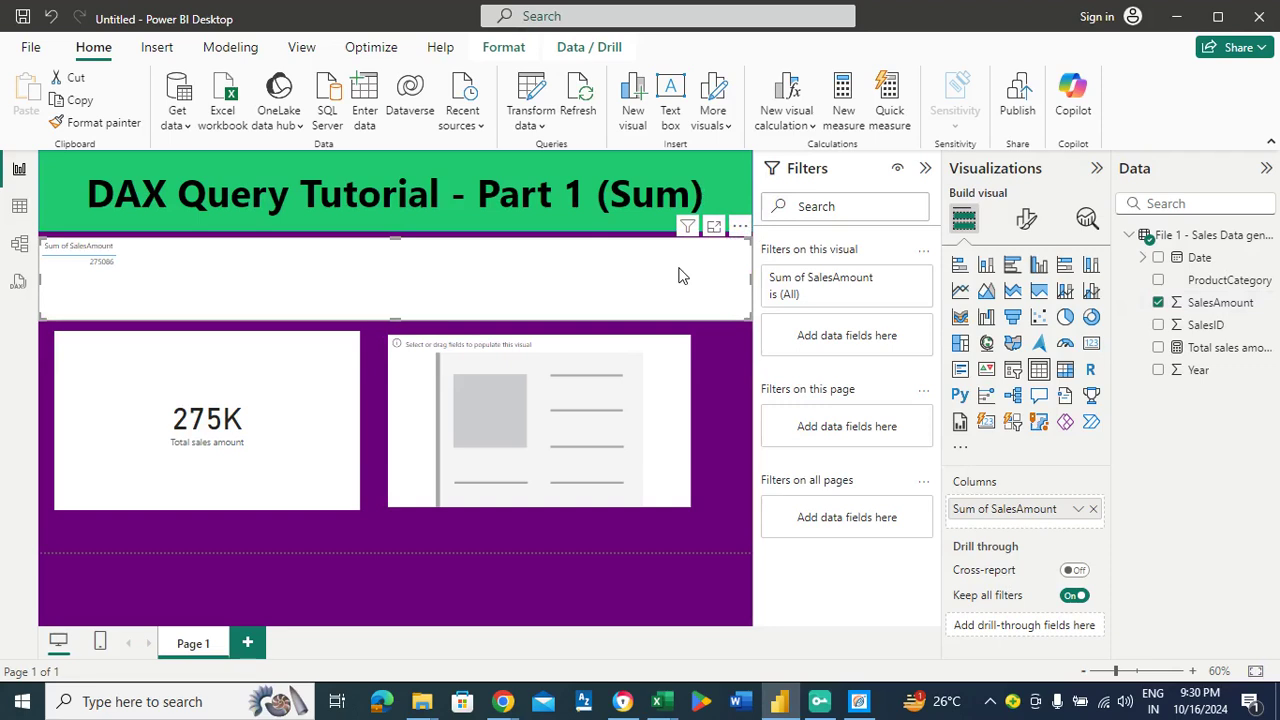
{"action": "key", "text": "Delete"}
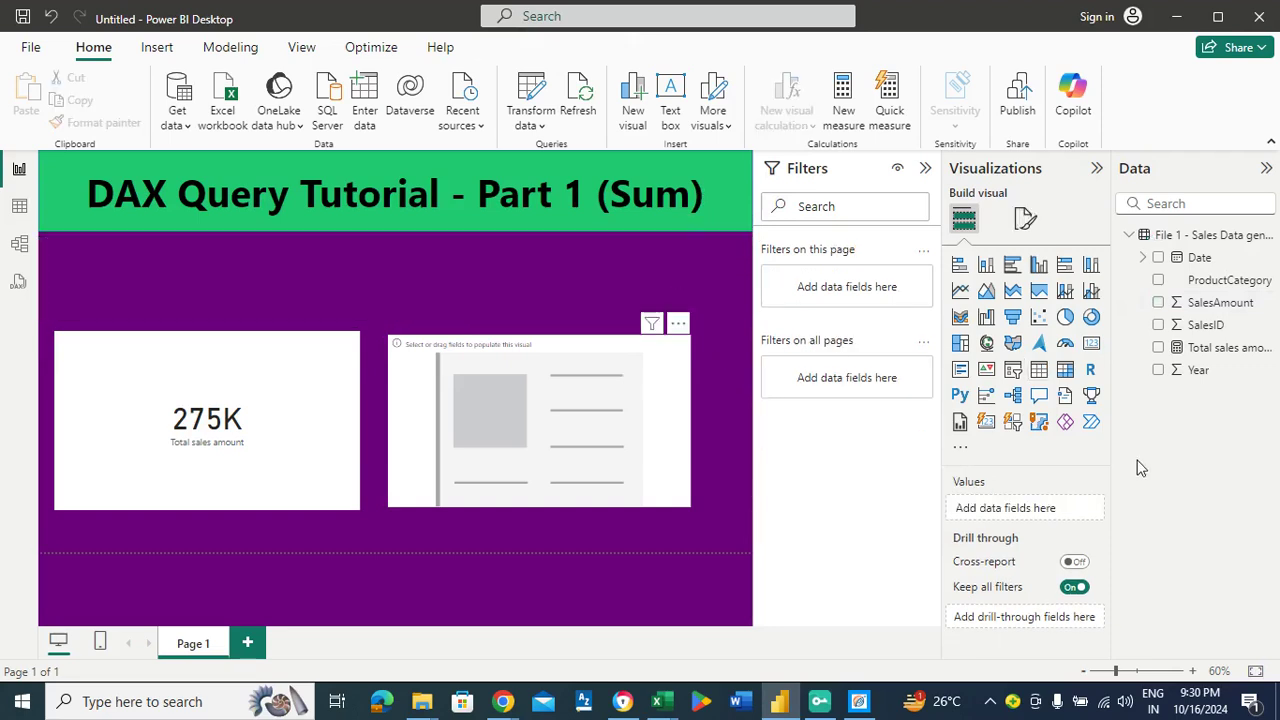
{"action": "left_click_drag", "start_coordinate": [1213, 305], "coordinate": [1050, 508]}
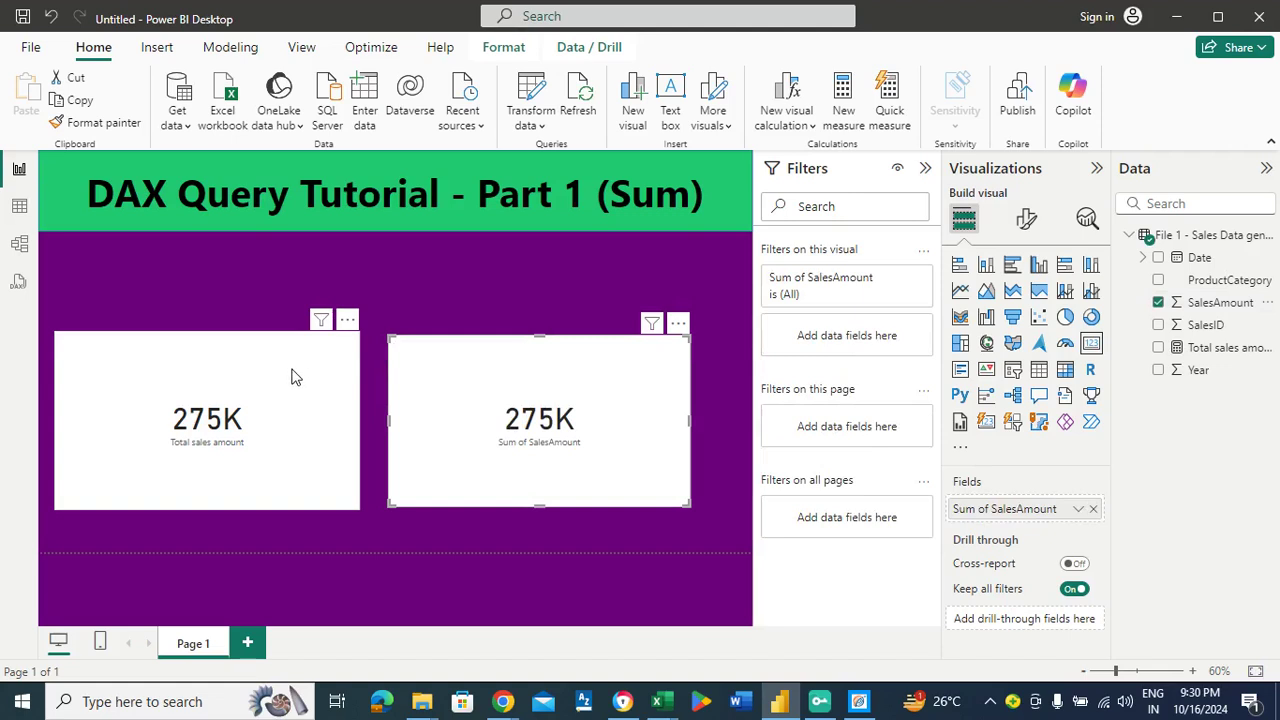
Lower the top edges of both cards to the same level to make them shorter, and deselect them
{"action": "left_click", "coordinate": [229, 337]}
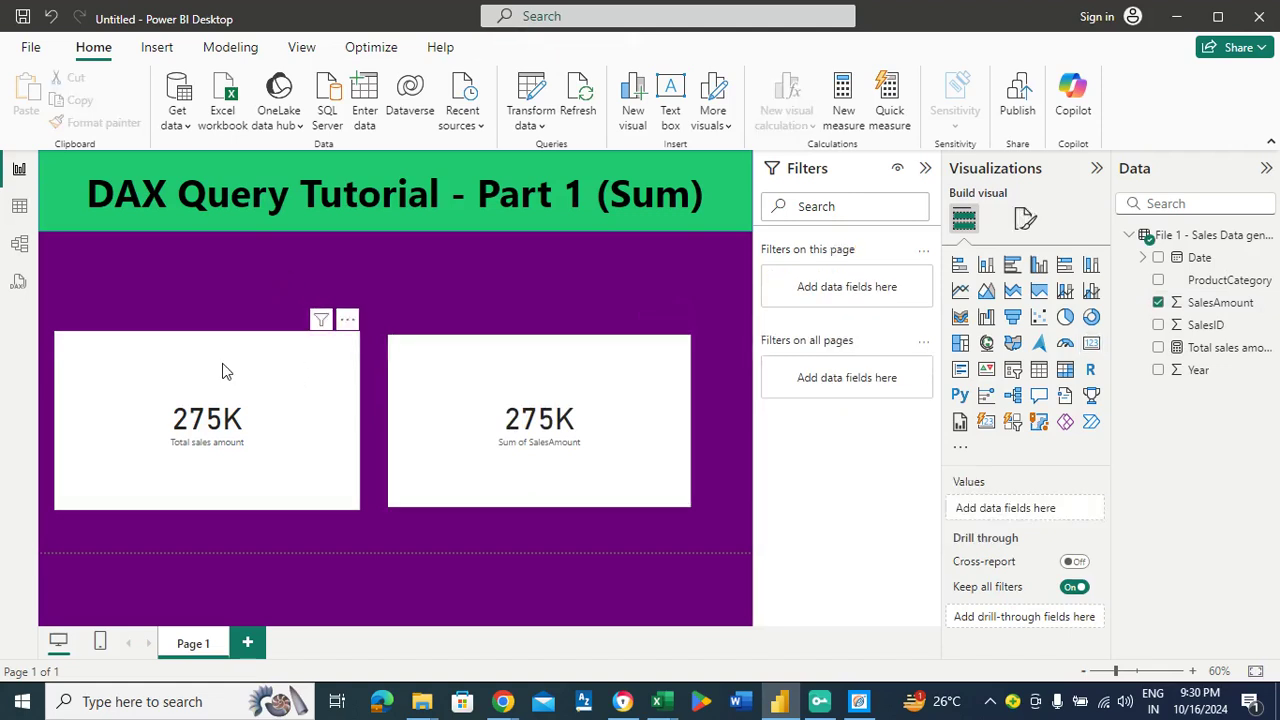
{"action": "left_click", "coordinate": [220, 338]}
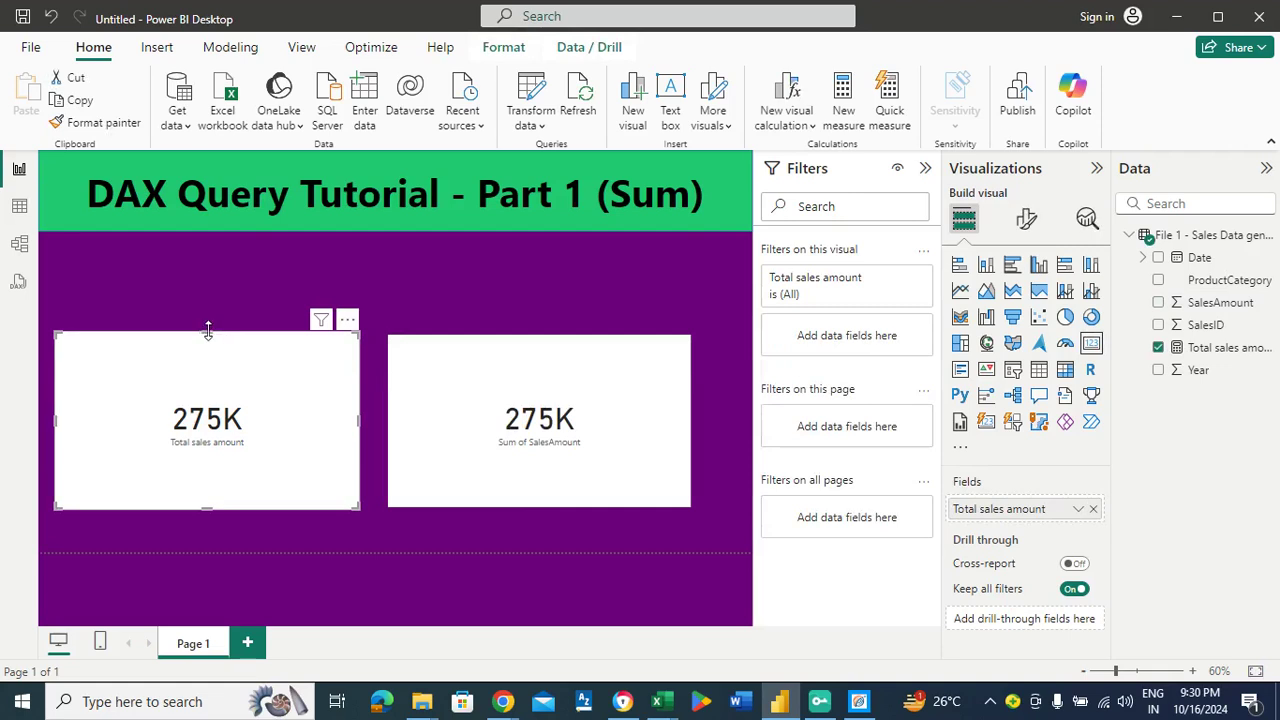
{"action": "left_click_drag", "start_coordinate": [208, 341], "coordinate": [204, 388]}
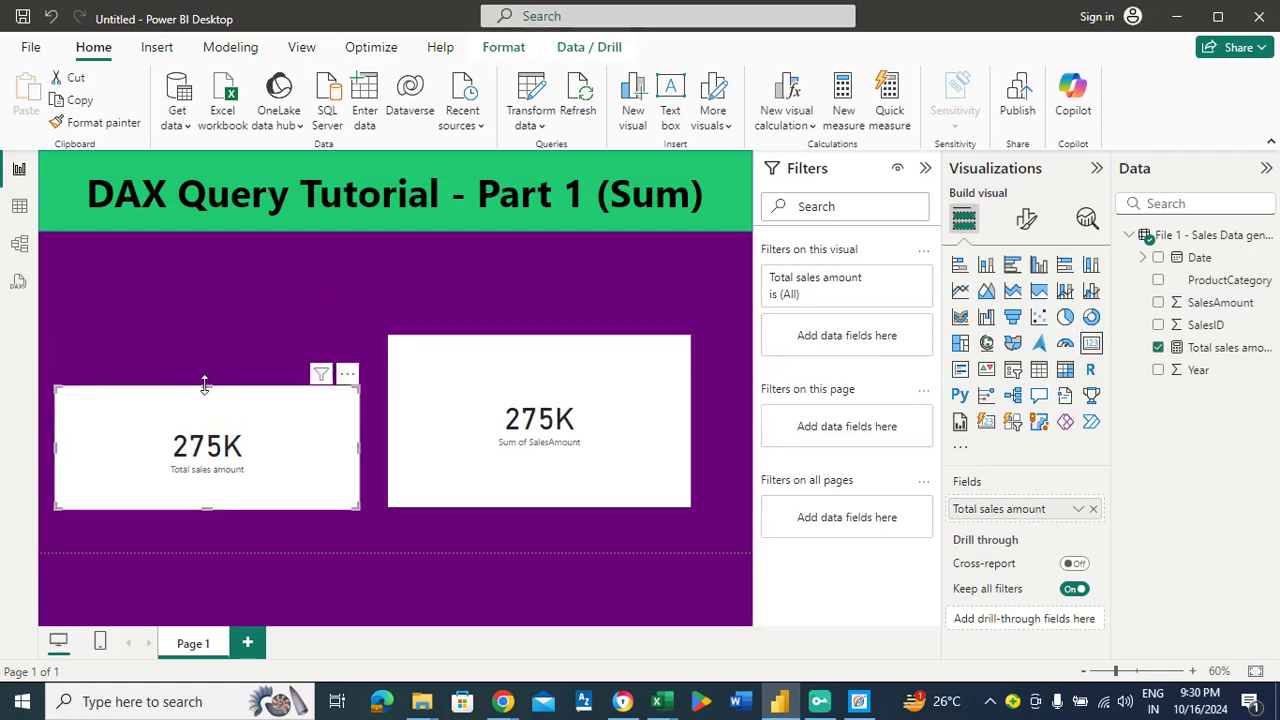
{"action": "left_click", "coordinate": [559, 336]}
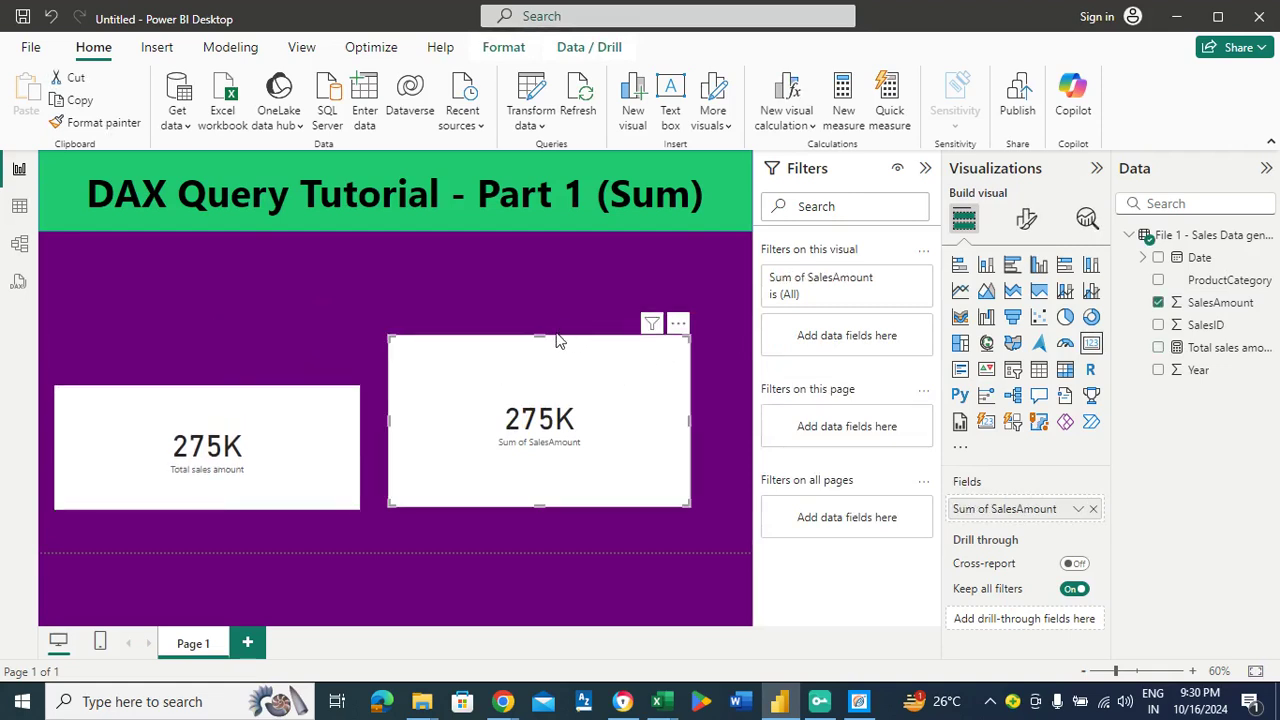
{"action": "left_click_drag", "start_coordinate": [544, 335], "coordinate": [546, 389]}
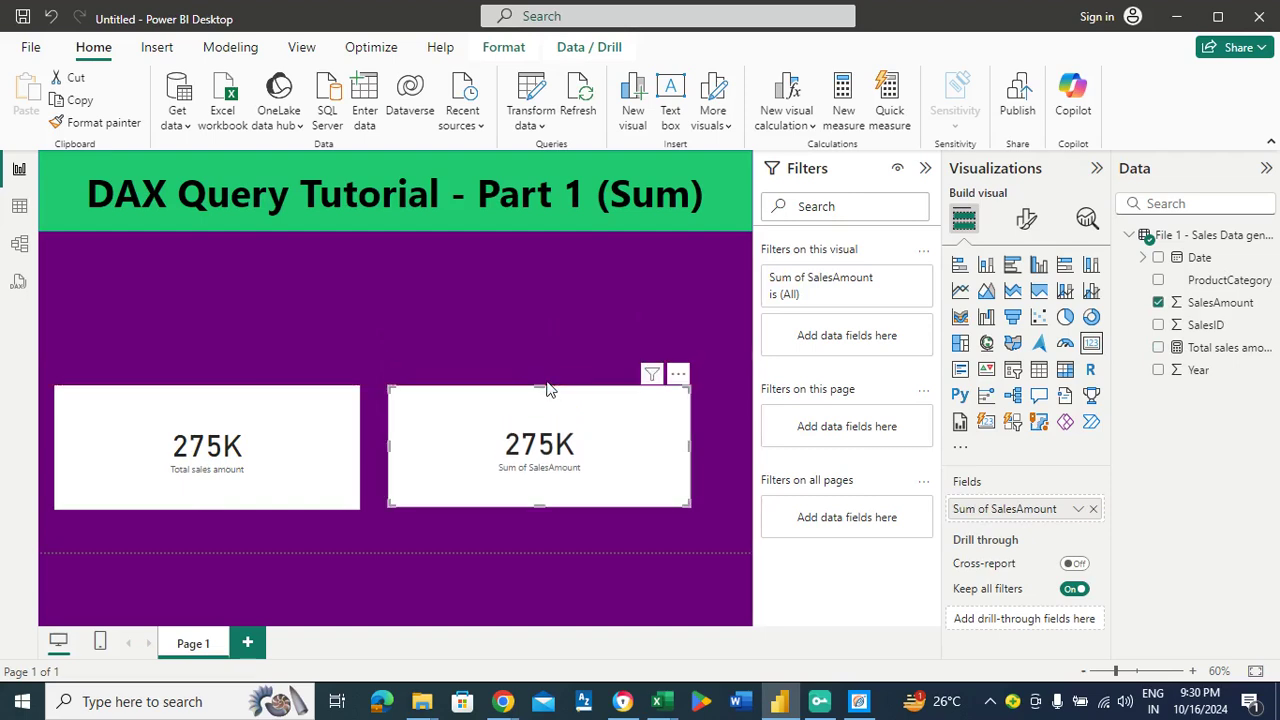
{"action": "left_click", "coordinate": [374, 331]}
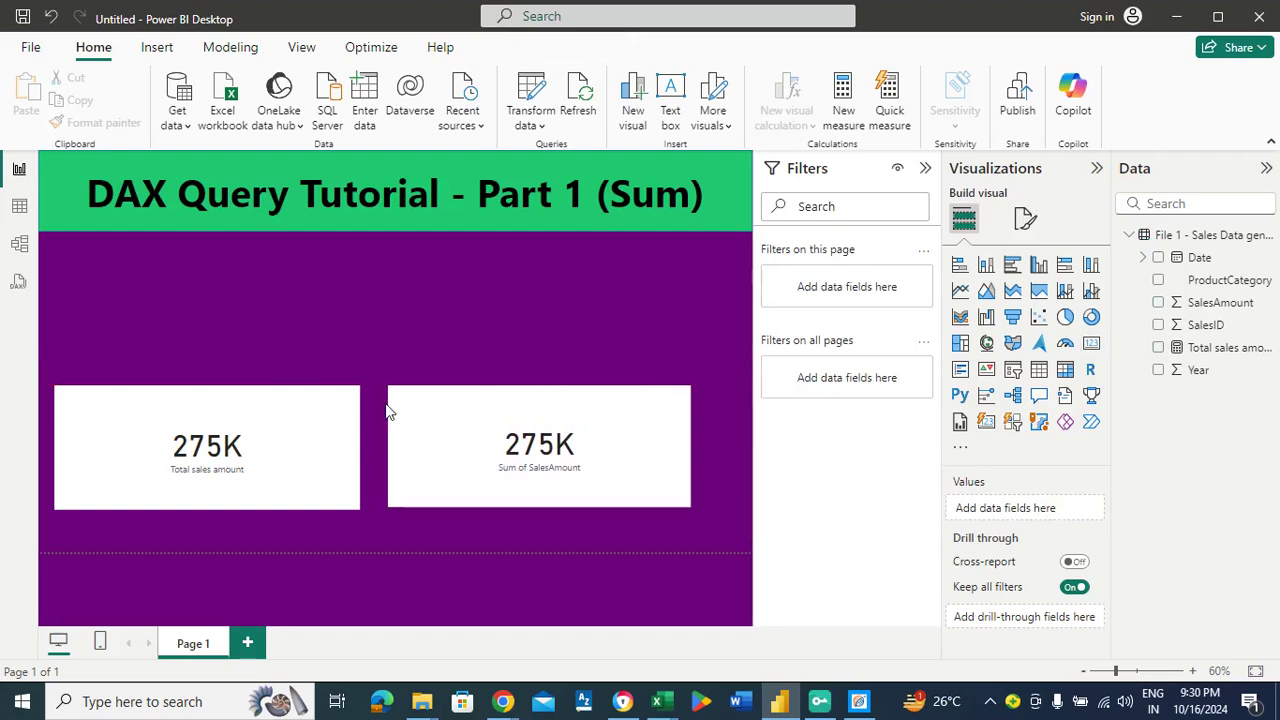
Set the background of the Total sales amount card to dark blue
{"action": "mouse_move", "coordinate": [266, 415]}
{"action": "left_click", "coordinate": [350, 424]}
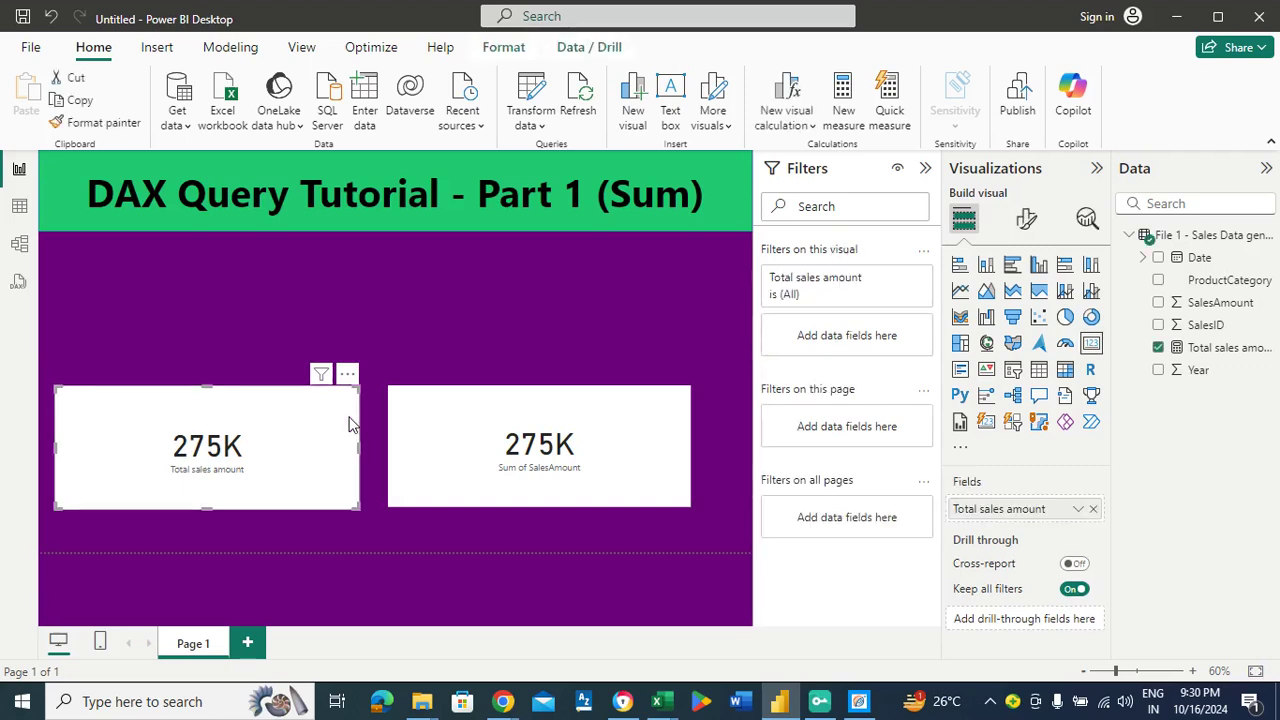
{"action": "left_click", "coordinate": [1030, 220]}
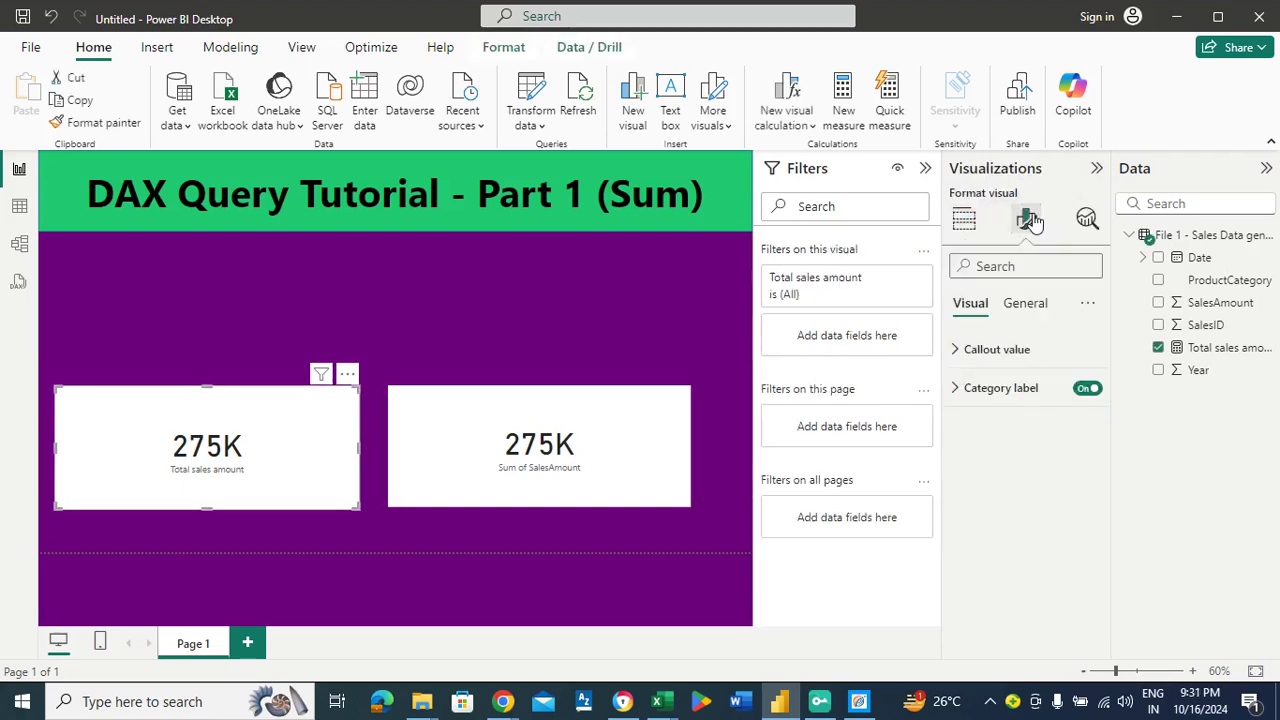
{"action": "left_click", "coordinate": [1033, 305]}
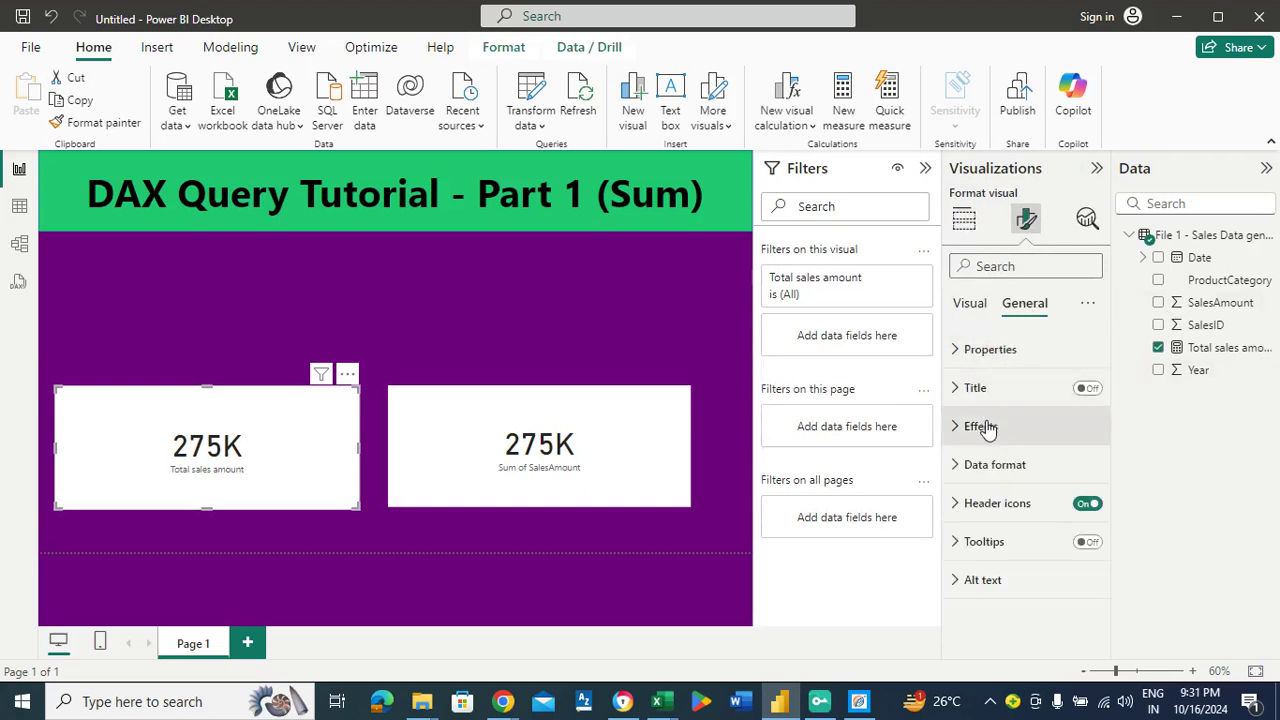
{"action": "left_click", "coordinate": [983, 428]}
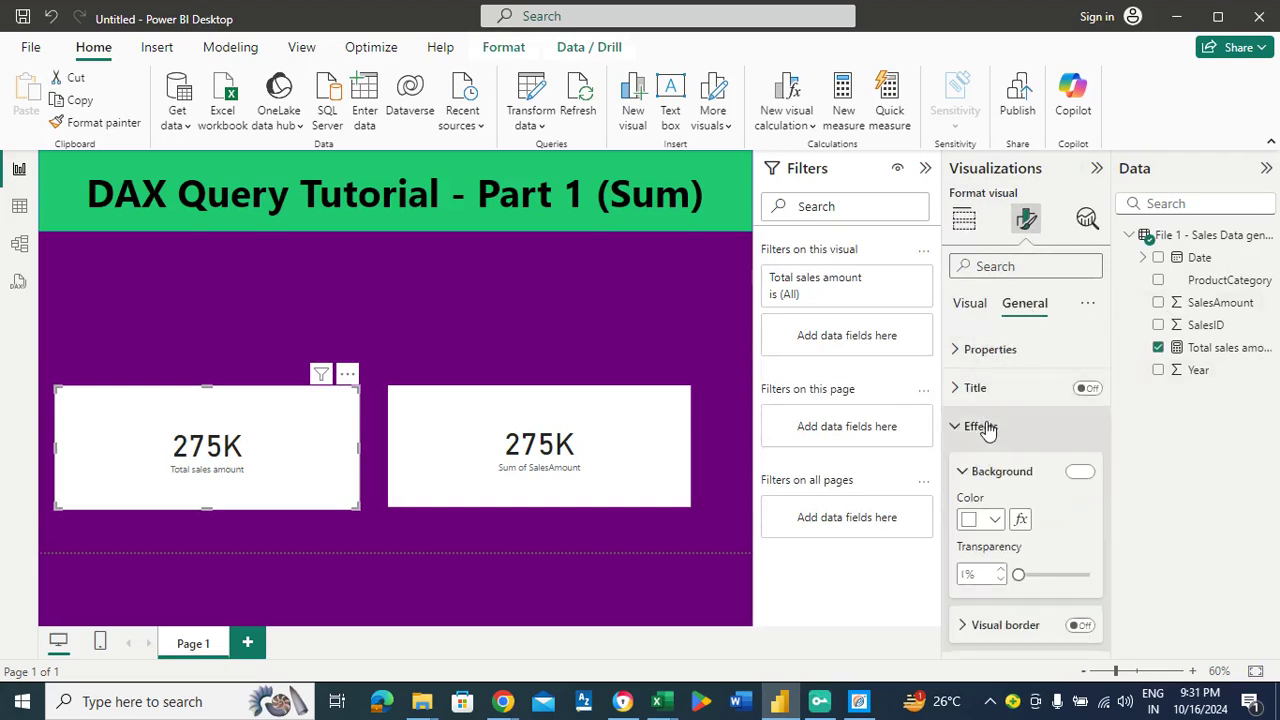
{"action": "left_click", "coordinate": [995, 520]}
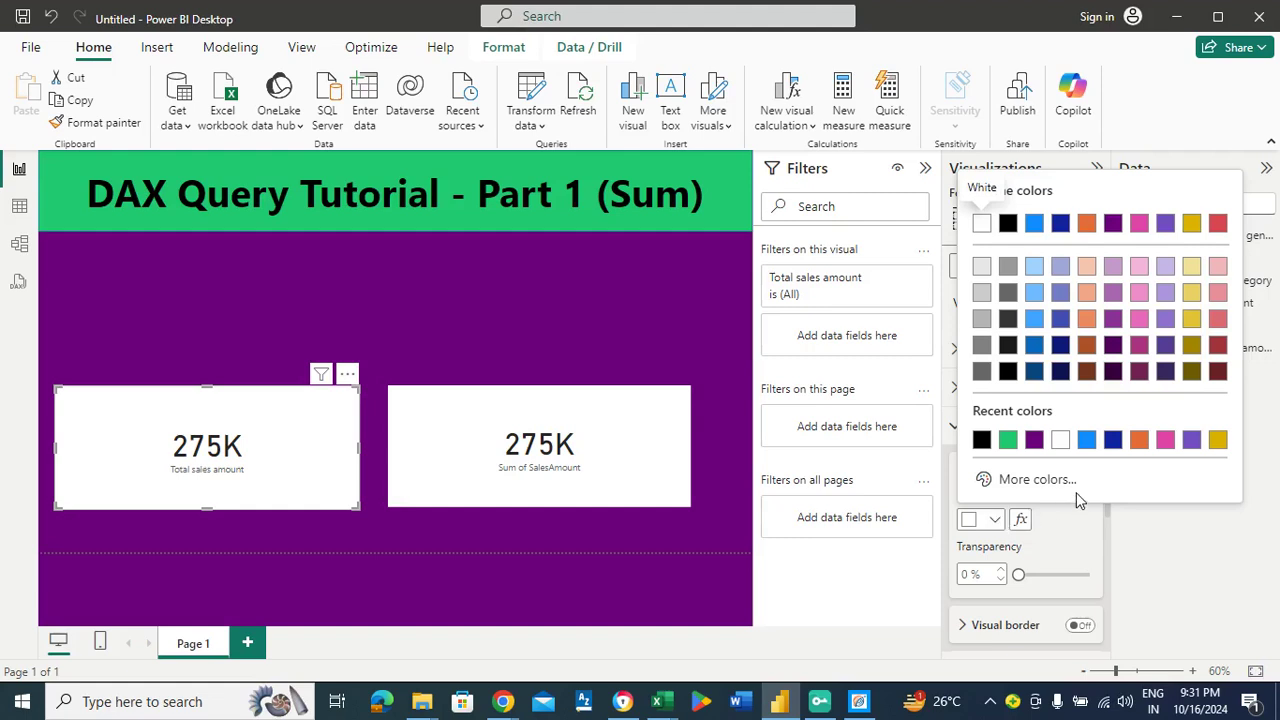
{"action": "left_click", "coordinate": [1113, 440]}
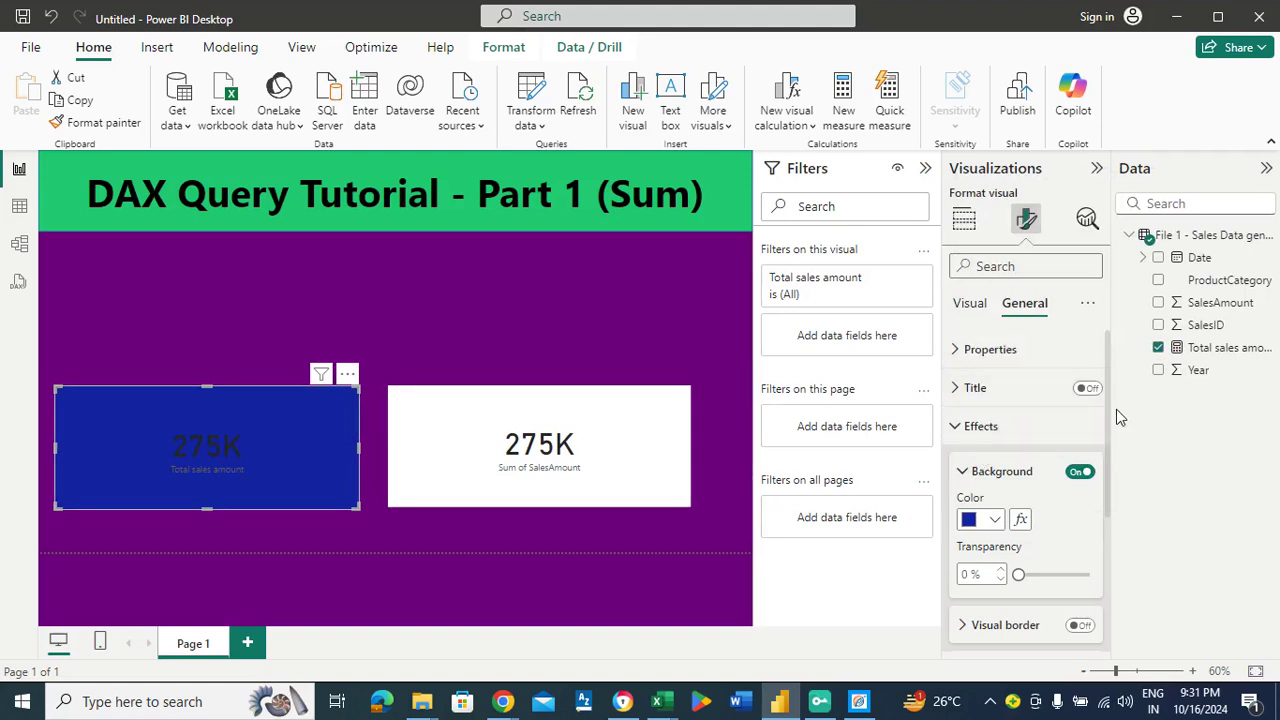
Set the callout value and category label of the Total sales amount card to white
{"action": "mouse_move", "coordinate": [1108, 418]}
{"action": "left_mouse_down"}
{"action": "mouse_move", "coordinate": [1107, 486]}
{"action": "mouse_move", "coordinate": [1108, 395]}
{"action": "left_mouse_up"}
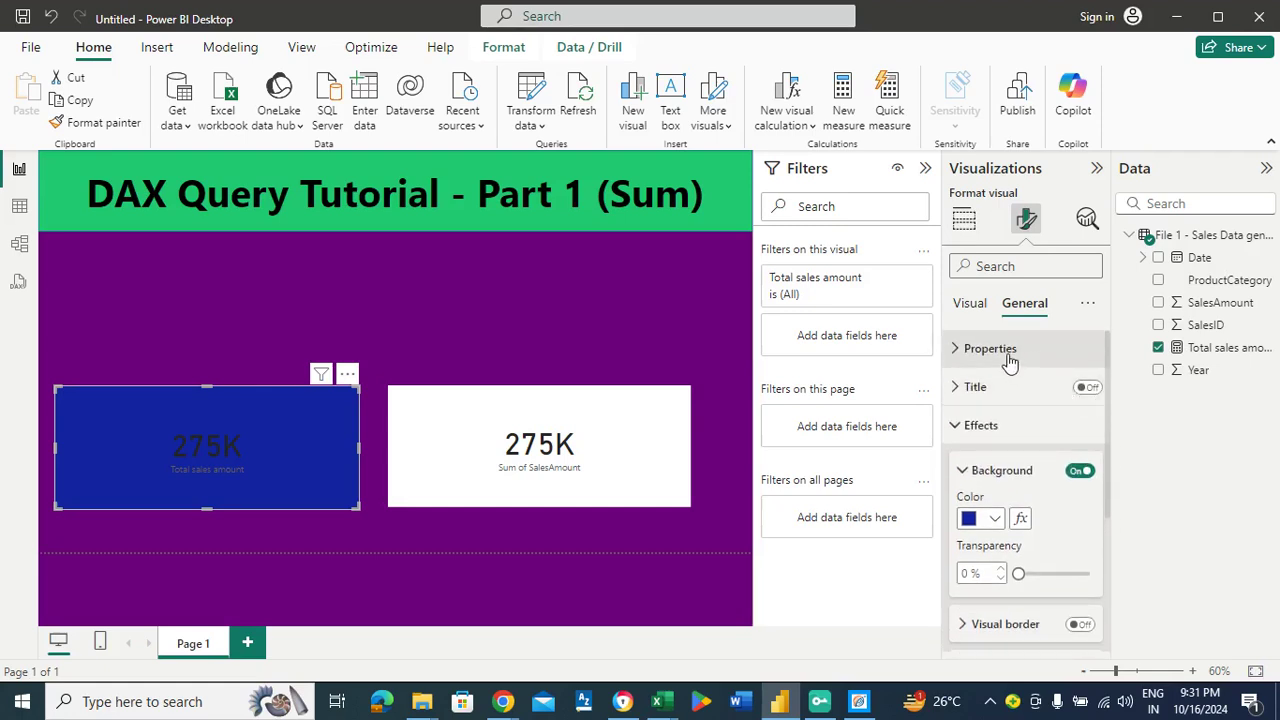
{"action": "left_click", "coordinate": [976, 306]}
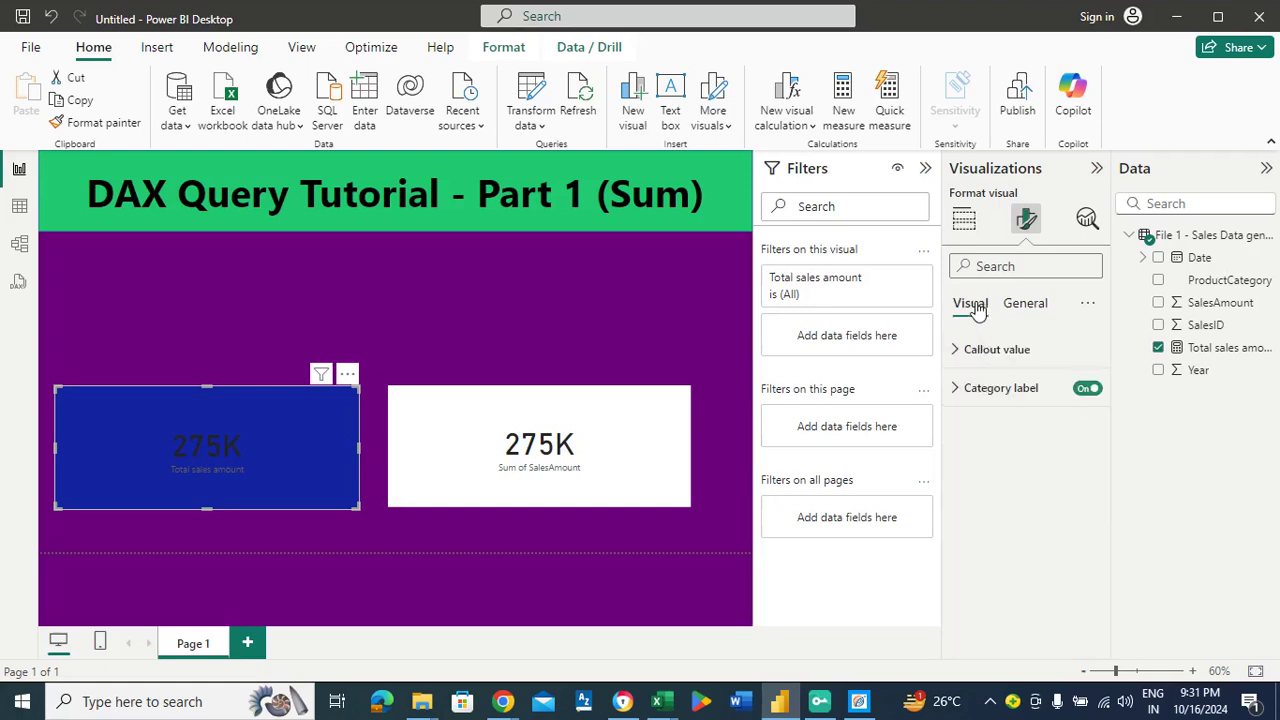
{"action": "left_click", "coordinate": [991, 355]}
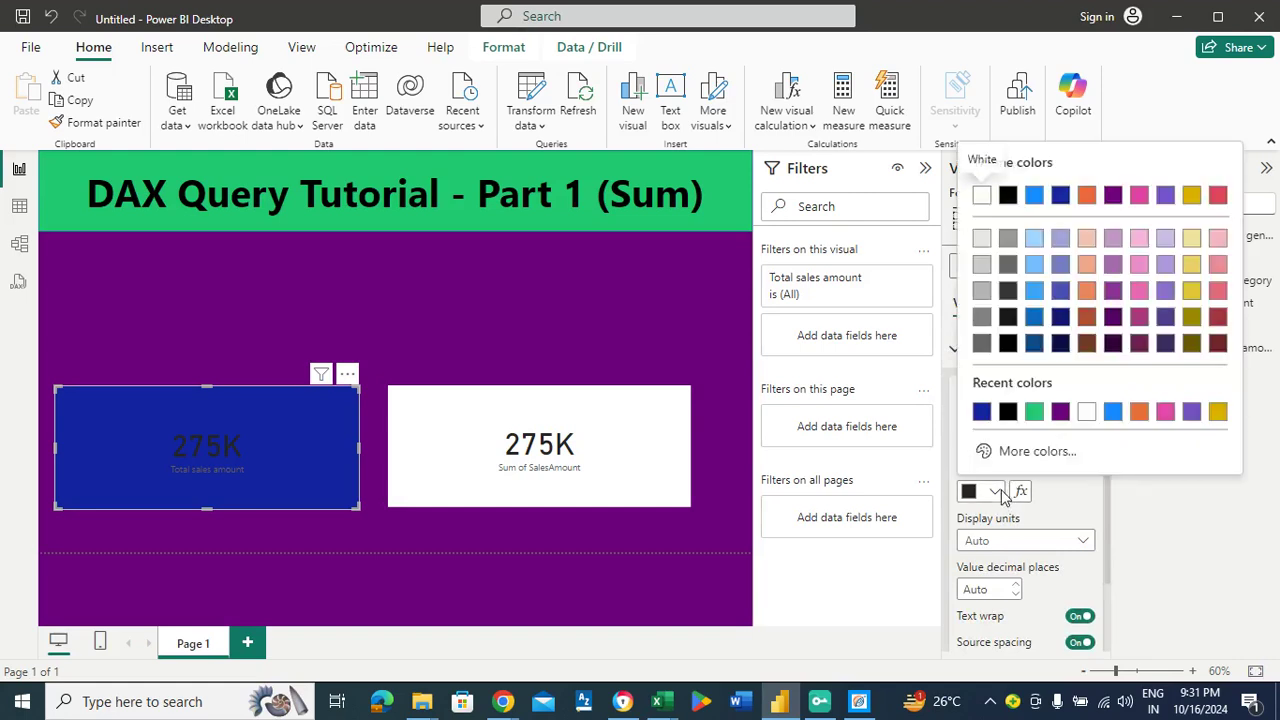
{"action": "left_click", "coordinate": [1086, 412]}
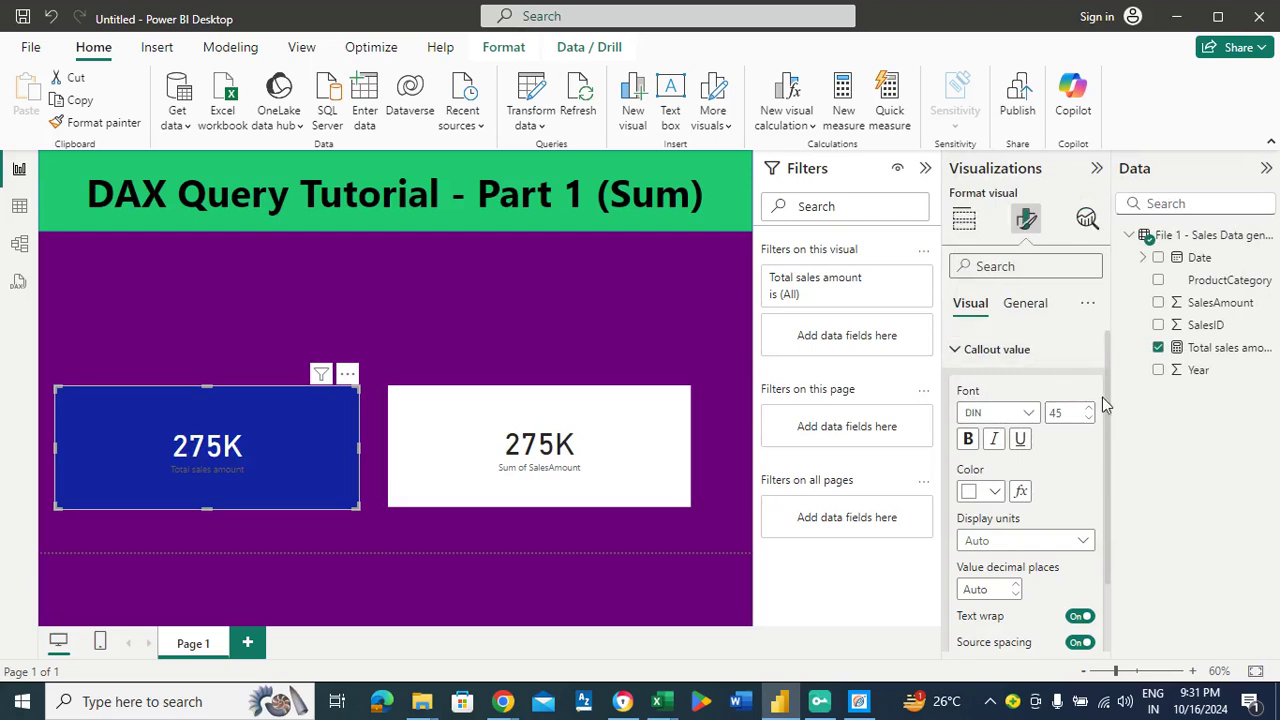
{"action": "left_click", "coordinate": [1000, 360]}
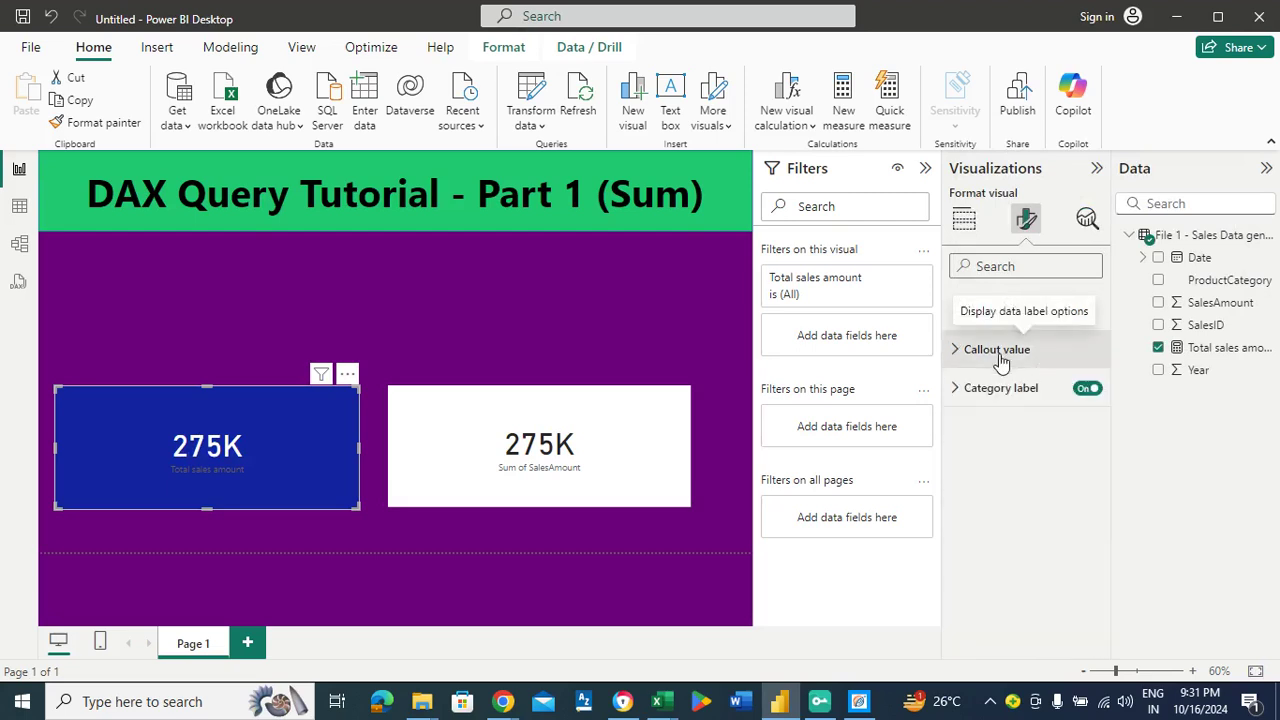
{"action": "left_click", "coordinate": [1002, 389]}
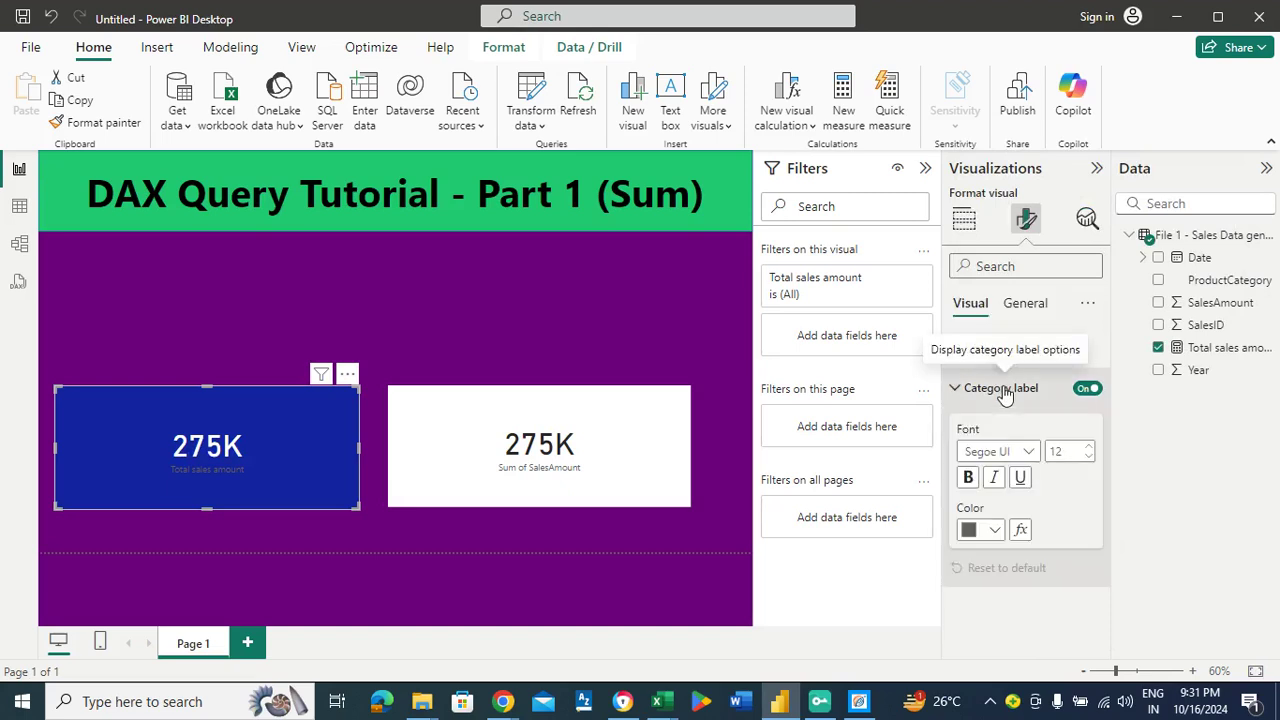
{"action": "left_click", "coordinate": [995, 530]}
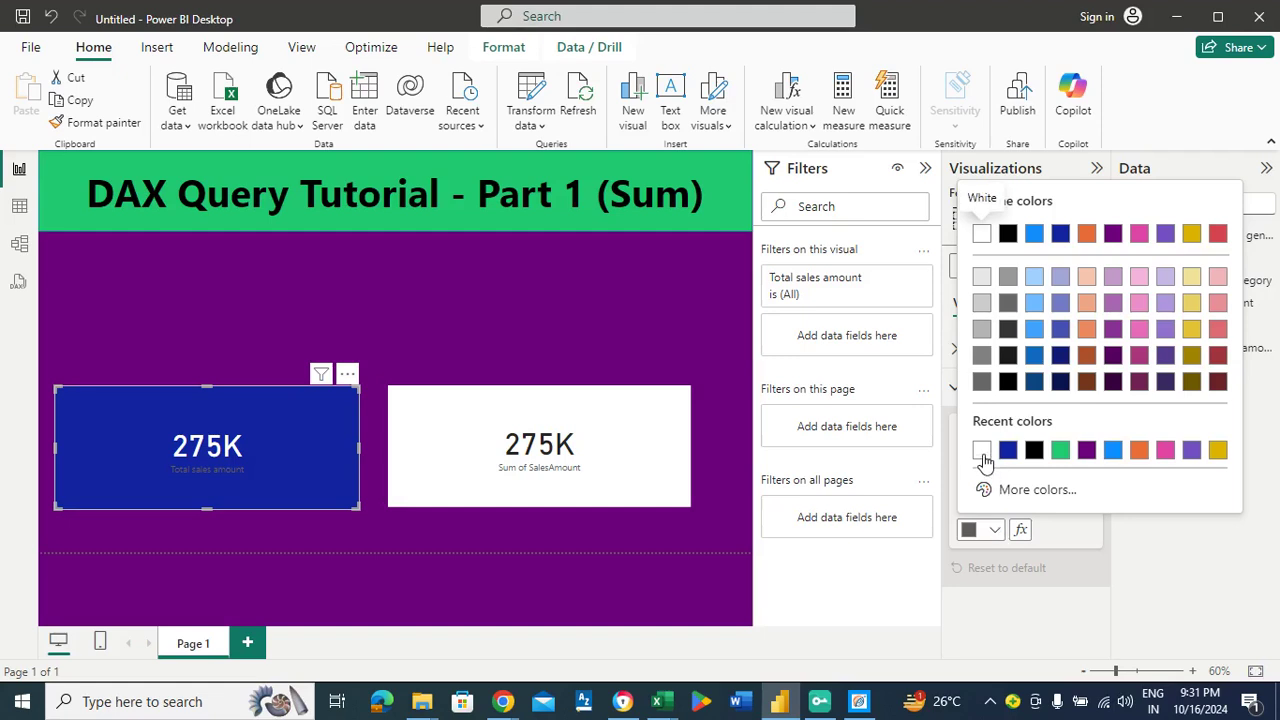
{"action": "left_click", "coordinate": [982, 451]}
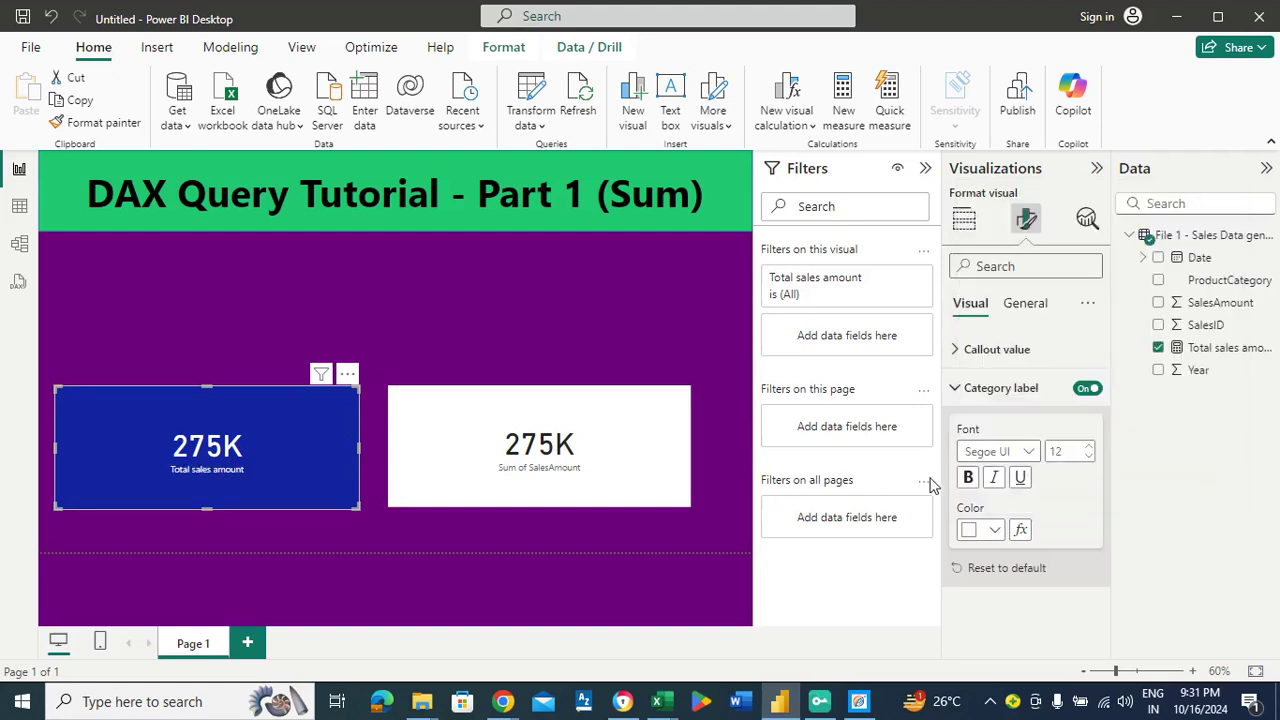
Make the Total sales amount card's category label bold and enlarge it to about size 35, then deselect the card
{"action": "left_click", "coordinate": [1091, 448]}
{"action": "left_click", "coordinate": [1091, 448]}
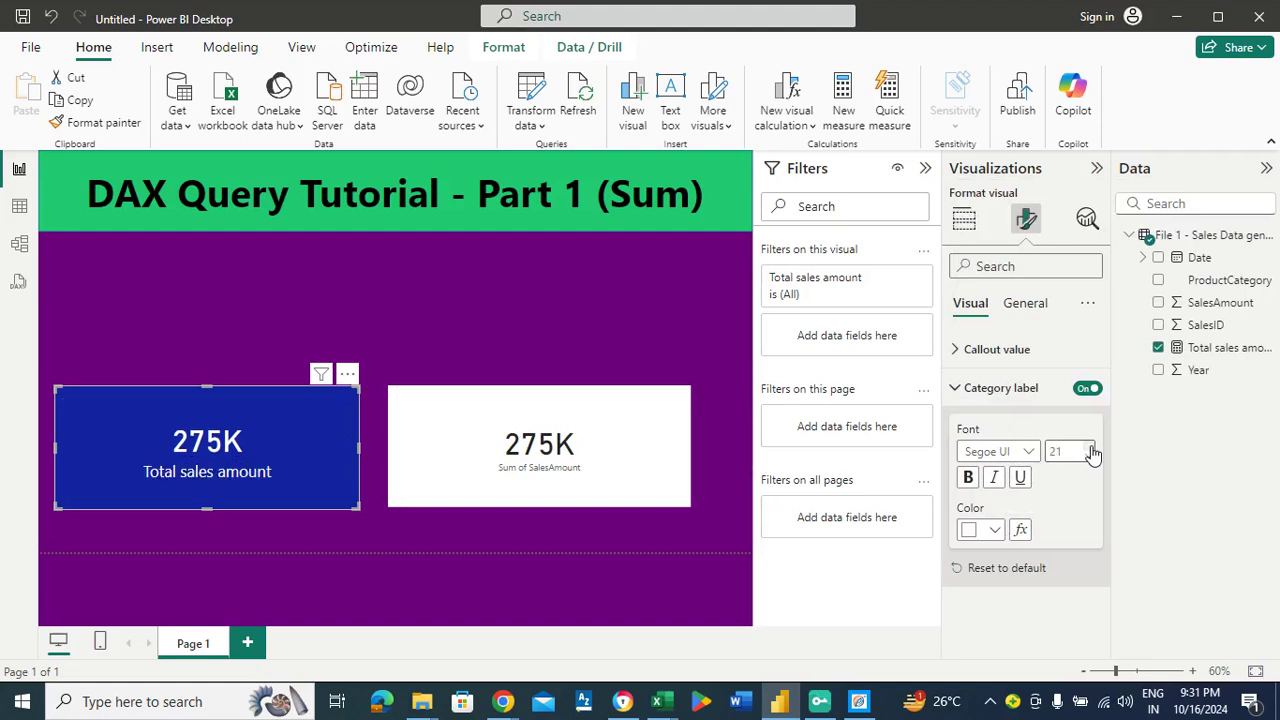
{"action": "left_click", "coordinate": [1091, 448]}
{"action": "left_click", "coordinate": [1091, 448]}
{"action": "left_click", "coordinate": [1091, 448]}
{"action": "left_click", "coordinate": [1091, 448]}
{"action": "left_click", "coordinate": [970, 481]}
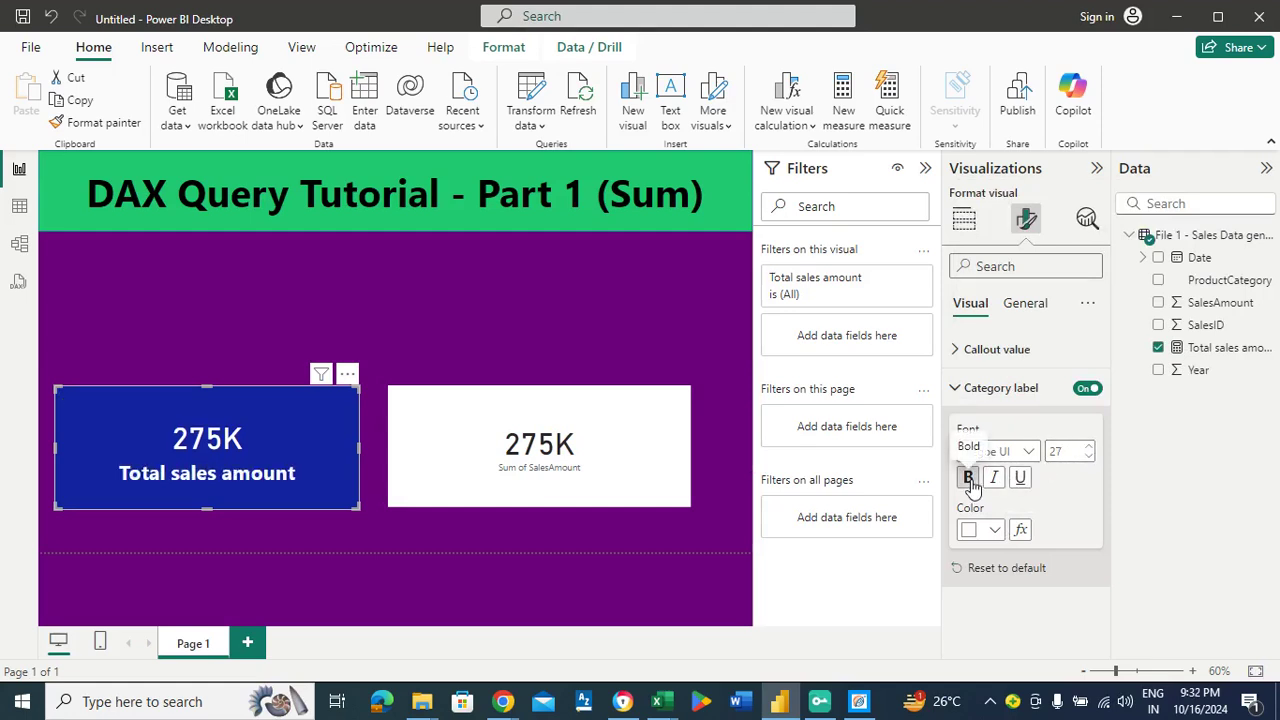
{"action": "left_click", "coordinate": [1090, 447]}
{"action": "left_click", "coordinate": [1090, 447]}
{"action": "left_click", "coordinate": [1090, 447]}
{"action": "left_click", "coordinate": [1090, 447]}
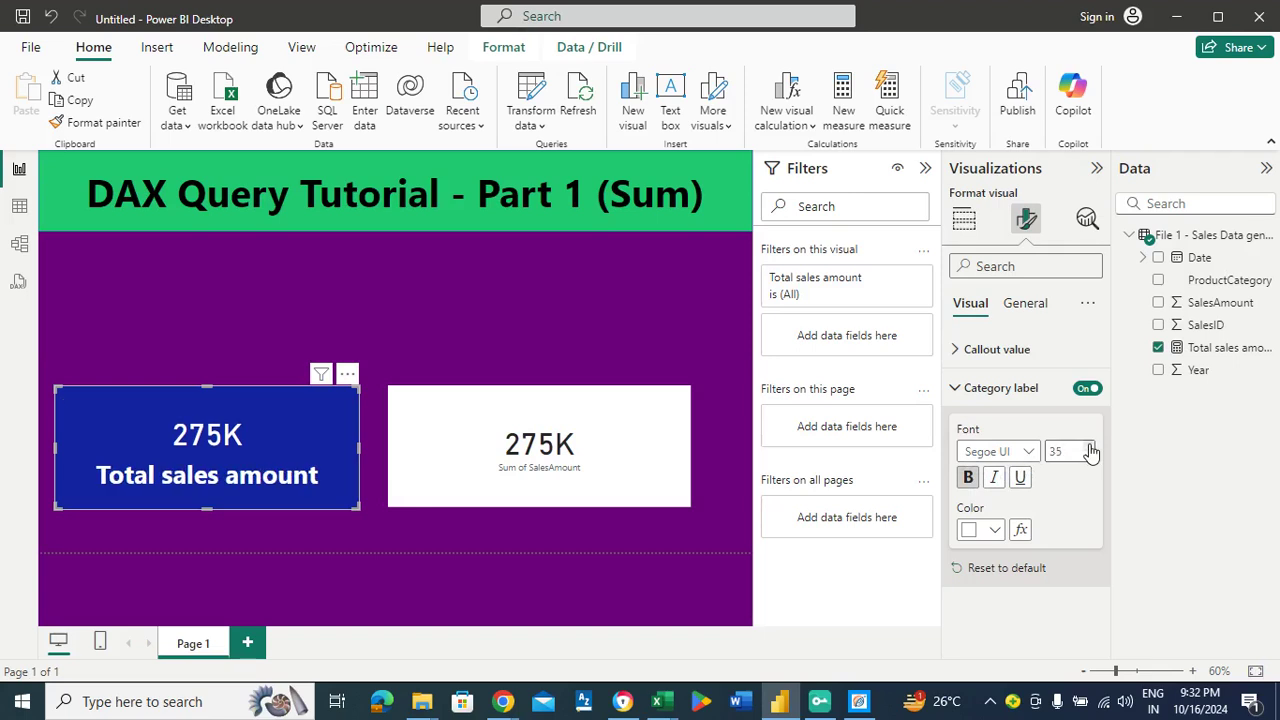
{"action": "left_click", "coordinate": [471, 309]}
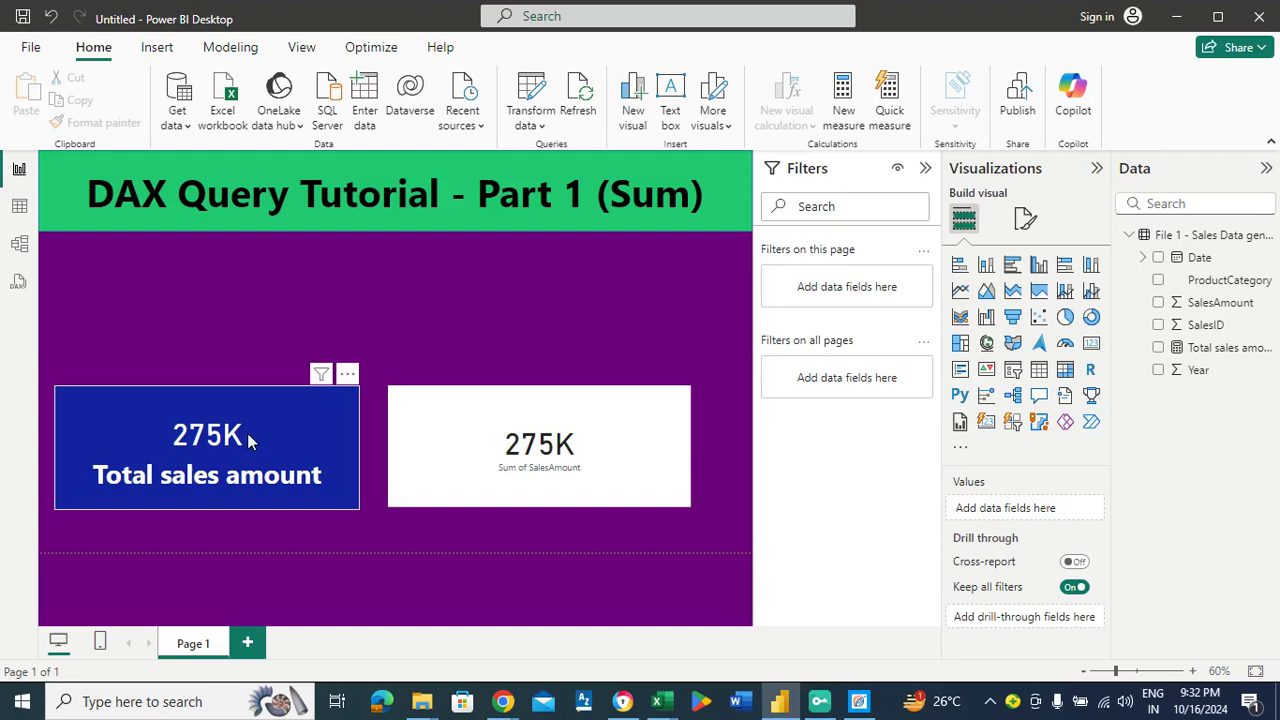
Give the Sum of SalesAmount card a custom bright yellow background, #E6E31C
{"action": "left_click", "coordinate": [590, 436]}
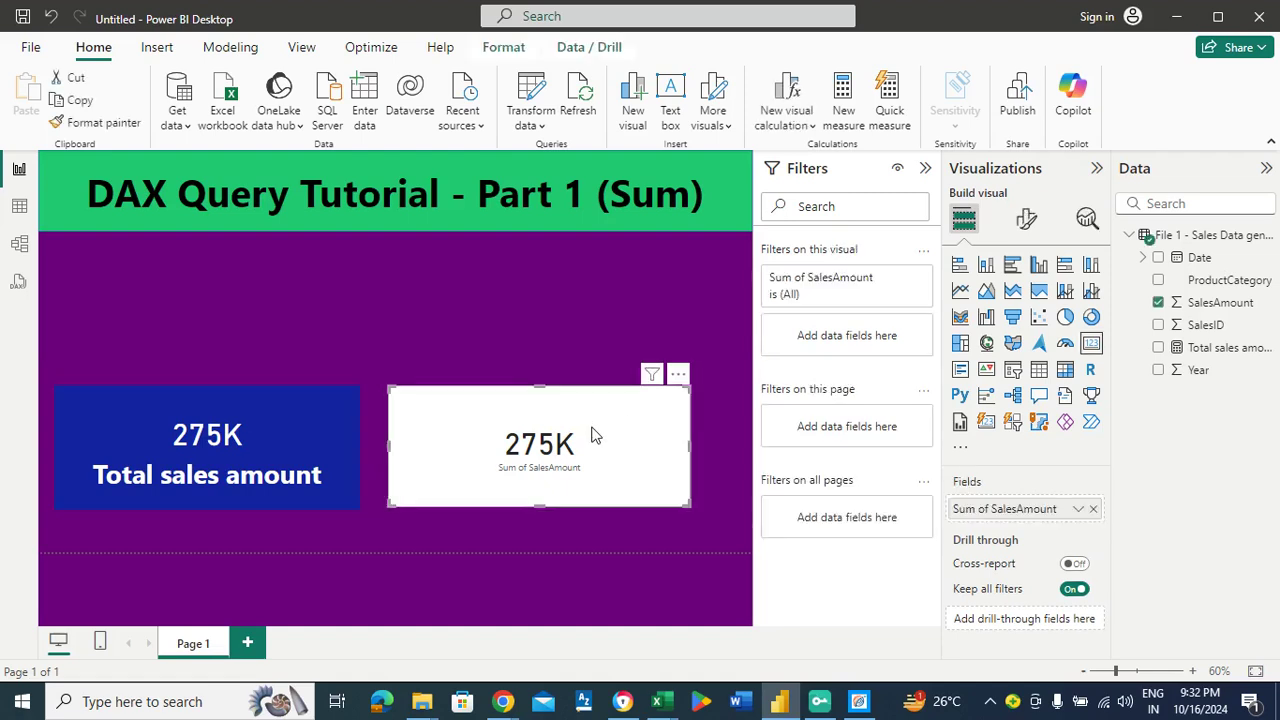
{"action": "left_click", "coordinate": [1027, 222]}
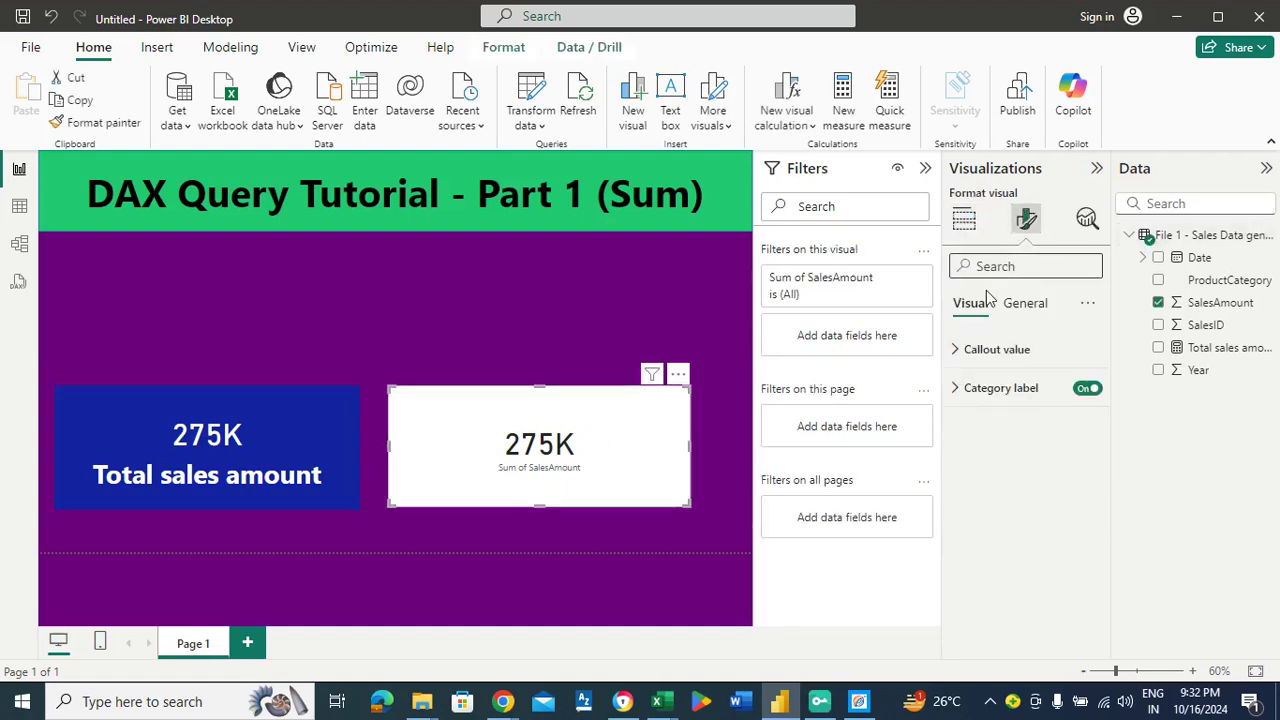
{"action": "left_click", "coordinate": [1022, 308]}
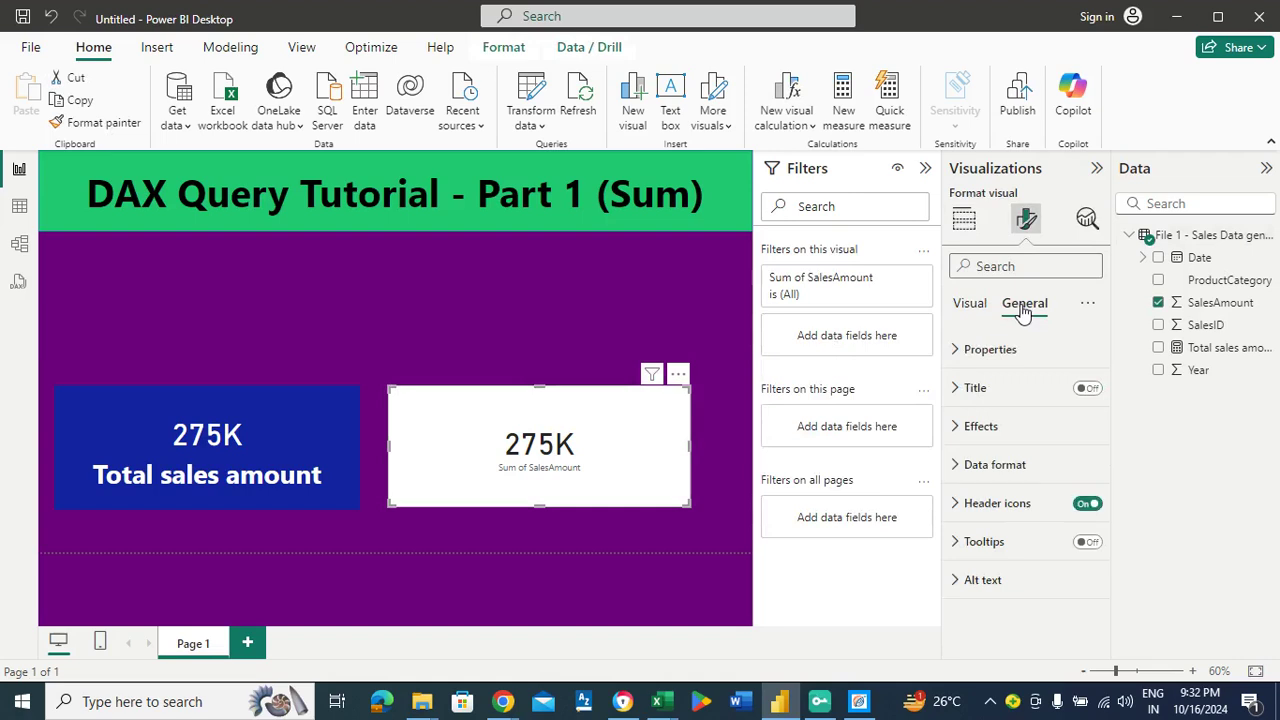
{"action": "left_click", "coordinate": [981, 426]}
{"action": "left_click", "coordinate": [994, 521]}
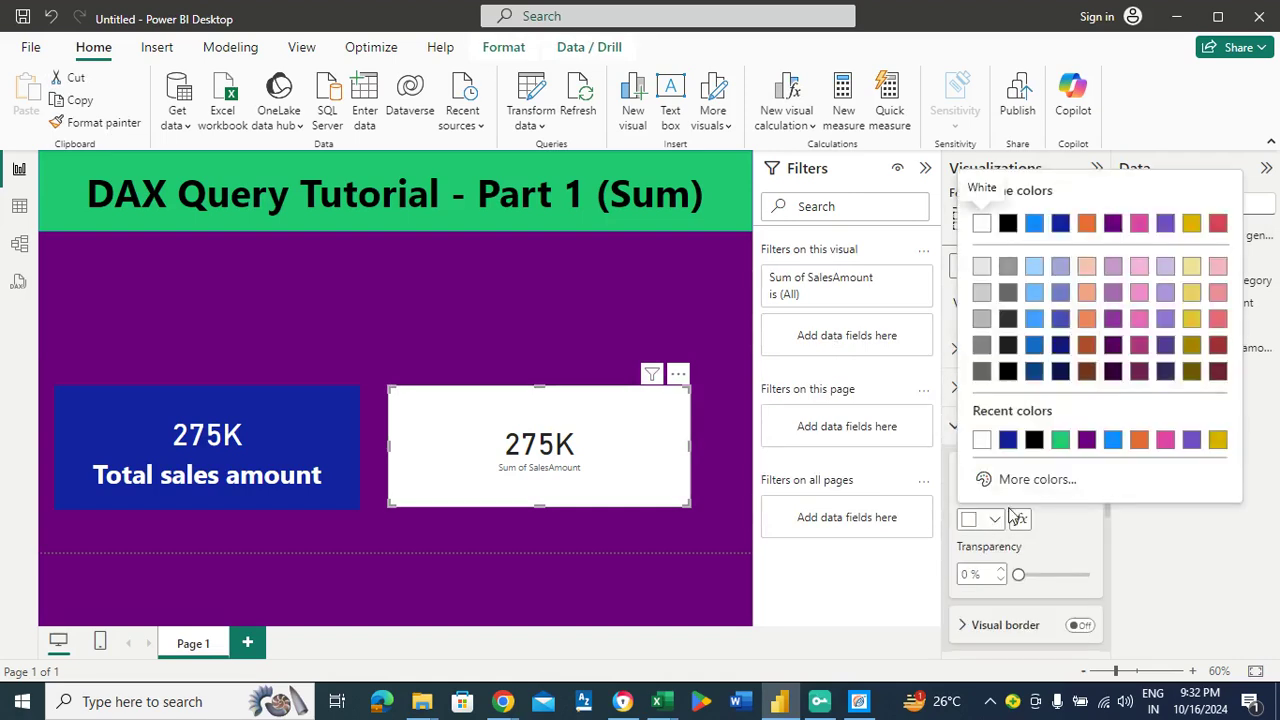
{"action": "left_click", "coordinate": [1030, 482]}
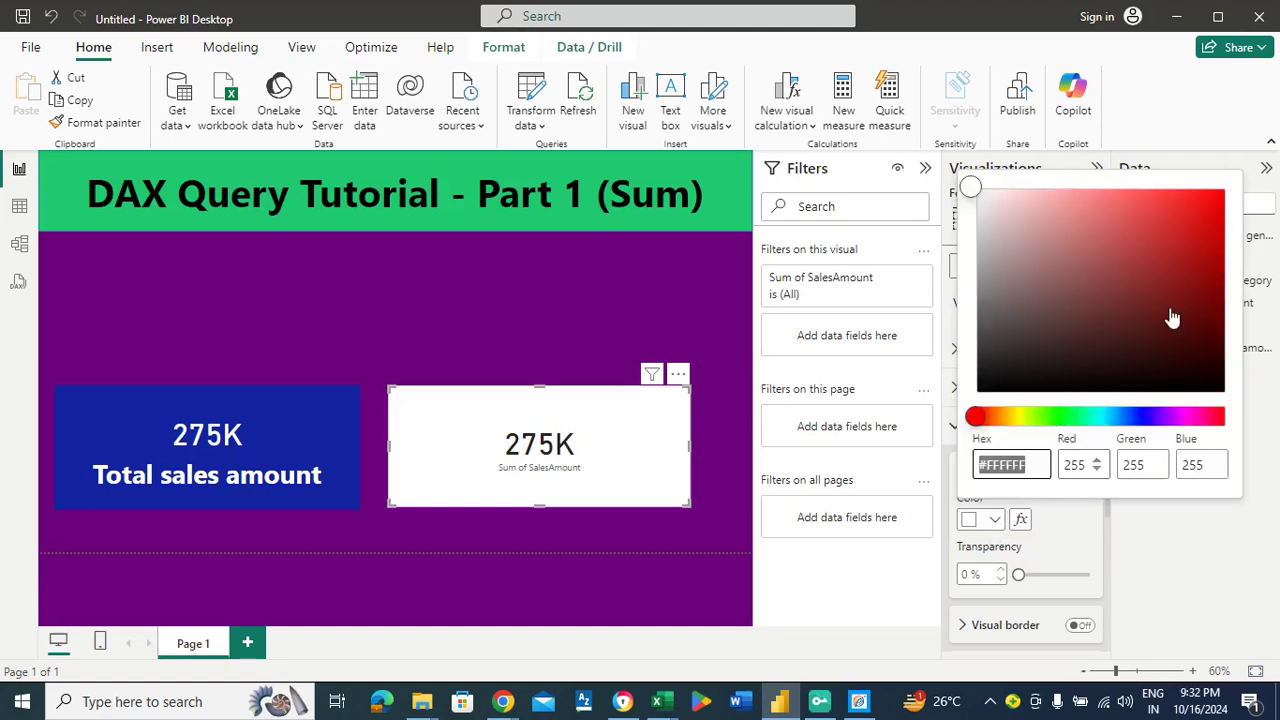
{"action": "left_click", "coordinate": [1203, 261]}
{"action": "left_click", "coordinate": [1203, 236]}
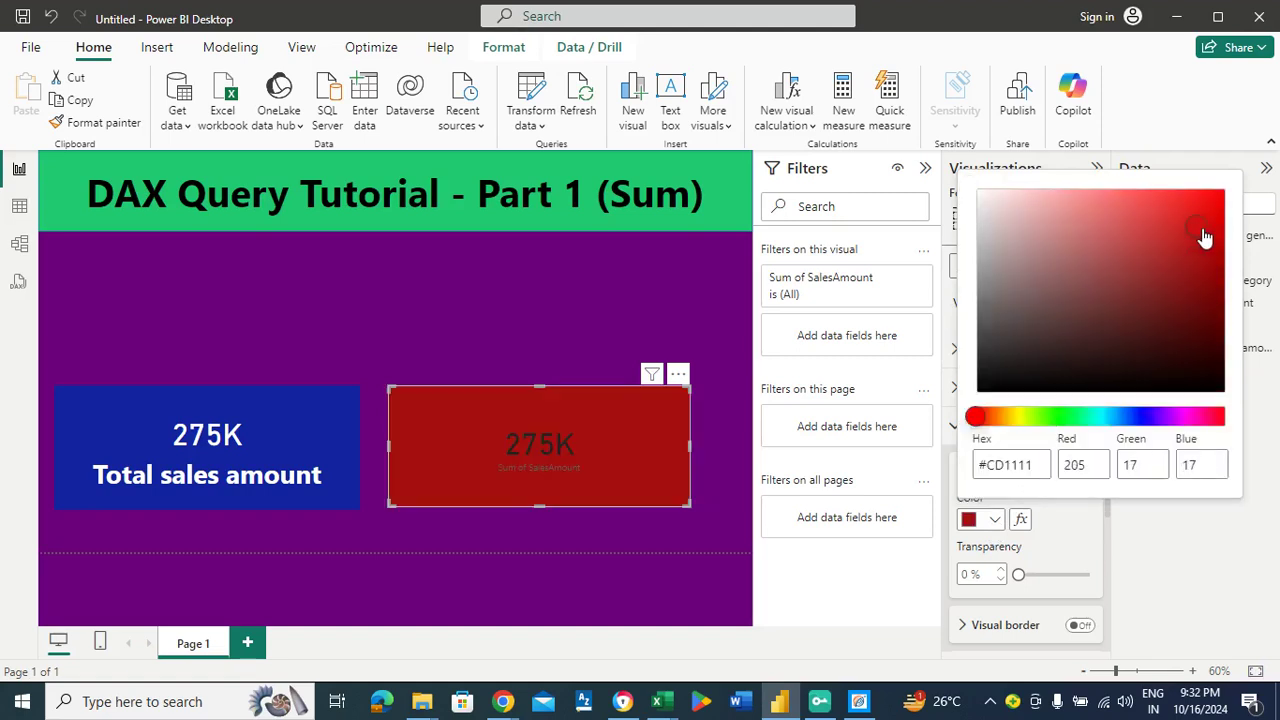
{"action": "left_click", "coordinate": [1202, 226]}
{"action": "left_click", "coordinate": [1205, 230]}
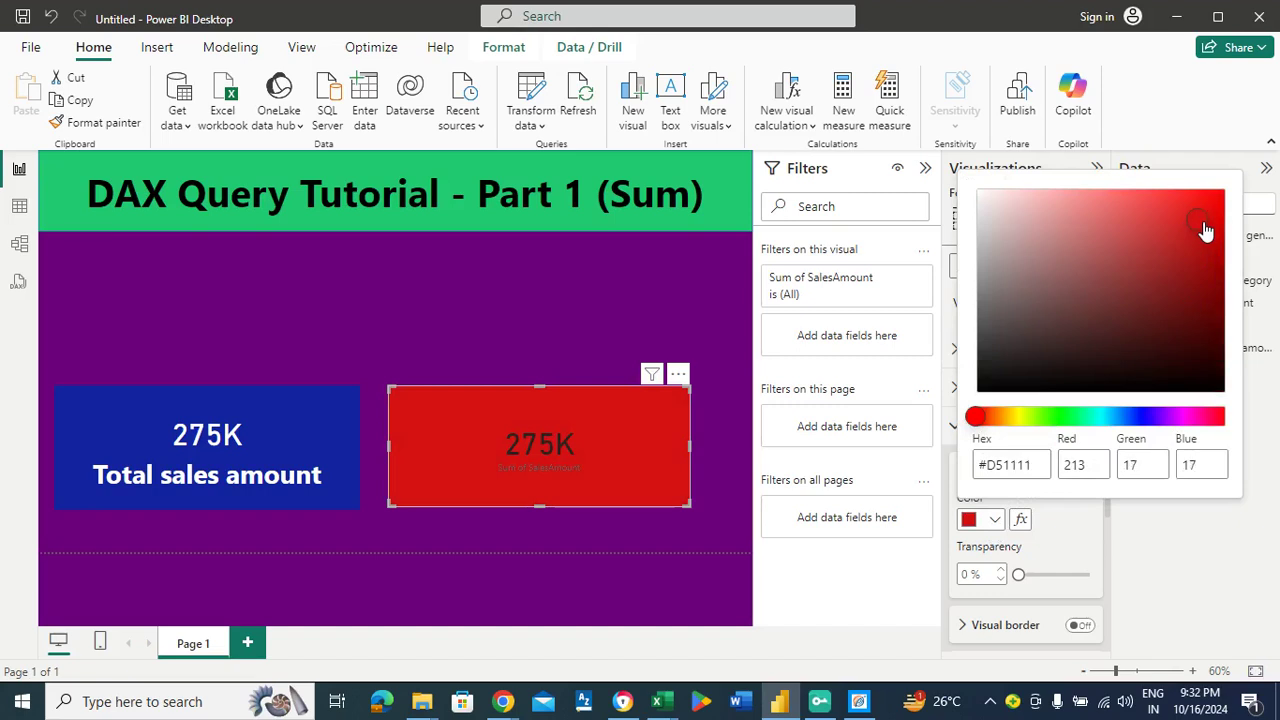
{"action": "left_click", "coordinate": [1017, 417]}
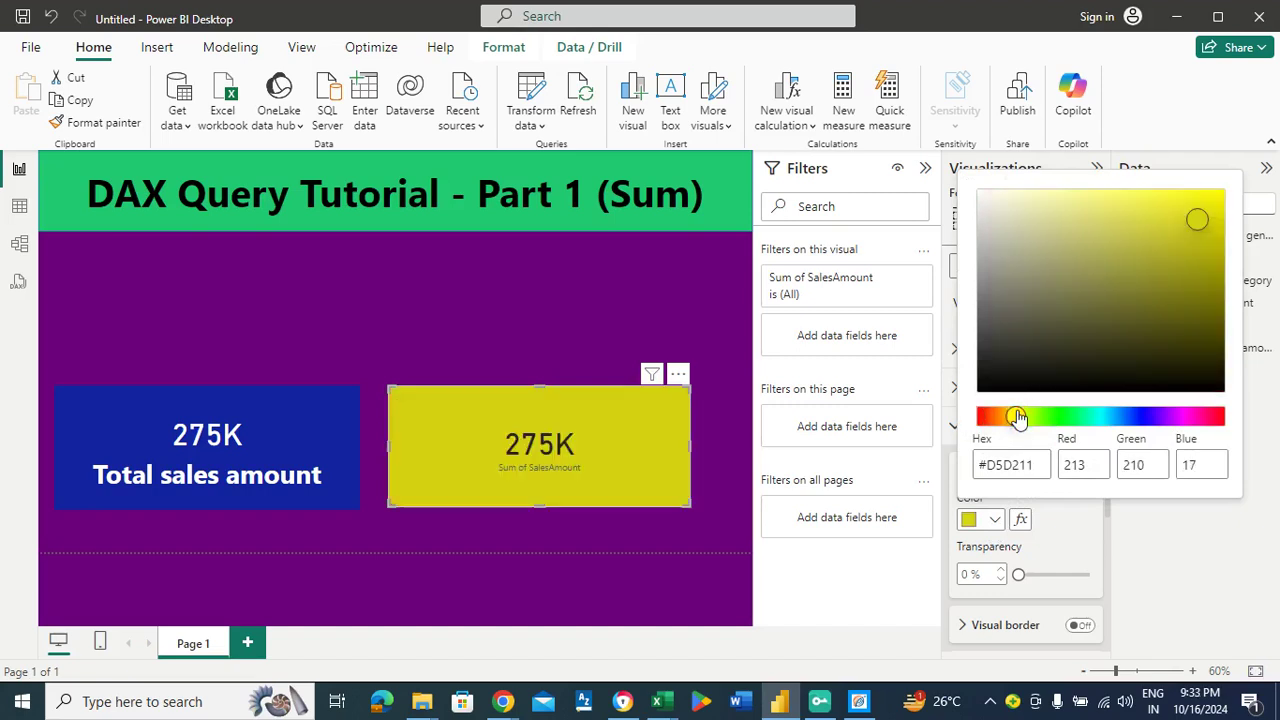
{"action": "left_click", "coordinate": [1187, 290]}
{"action": "left_click", "coordinate": [1208, 276]}
{"action": "left_click_drag", "start_coordinate": [1208, 262], "coordinate": [1205, 229]}
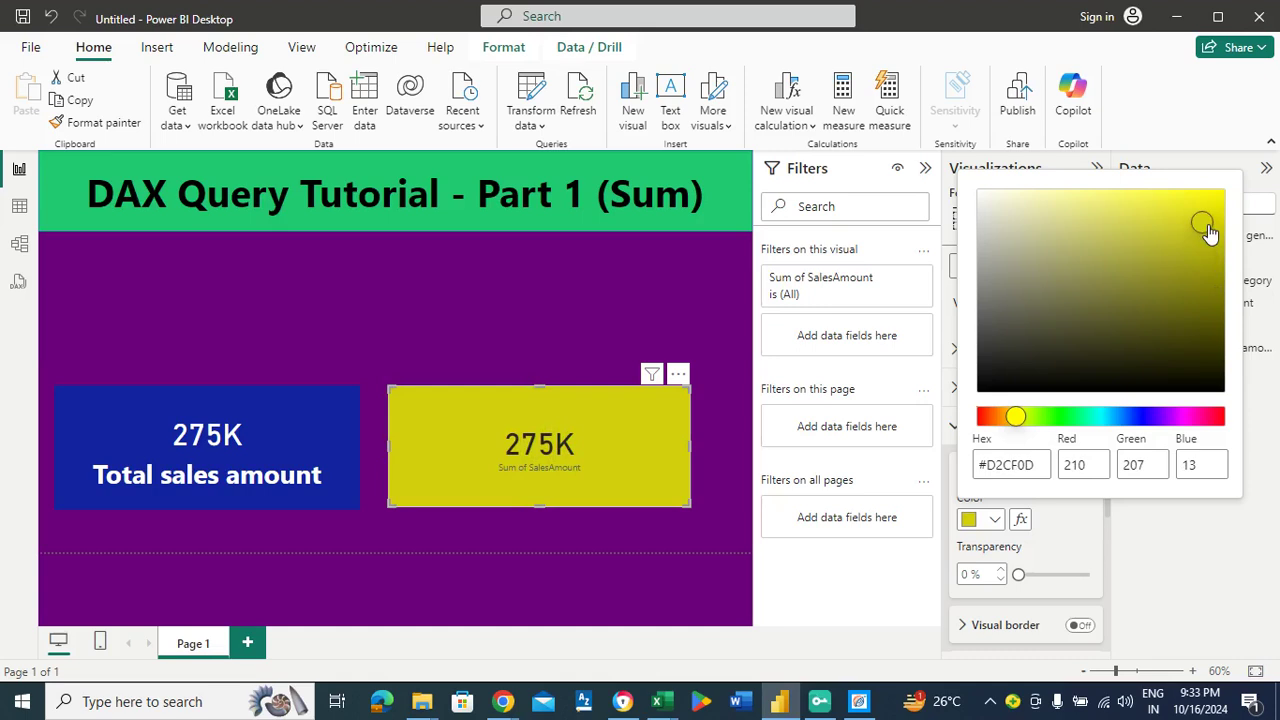
{"action": "left_click_drag", "start_coordinate": [1208, 230], "coordinate": [1189, 206]}
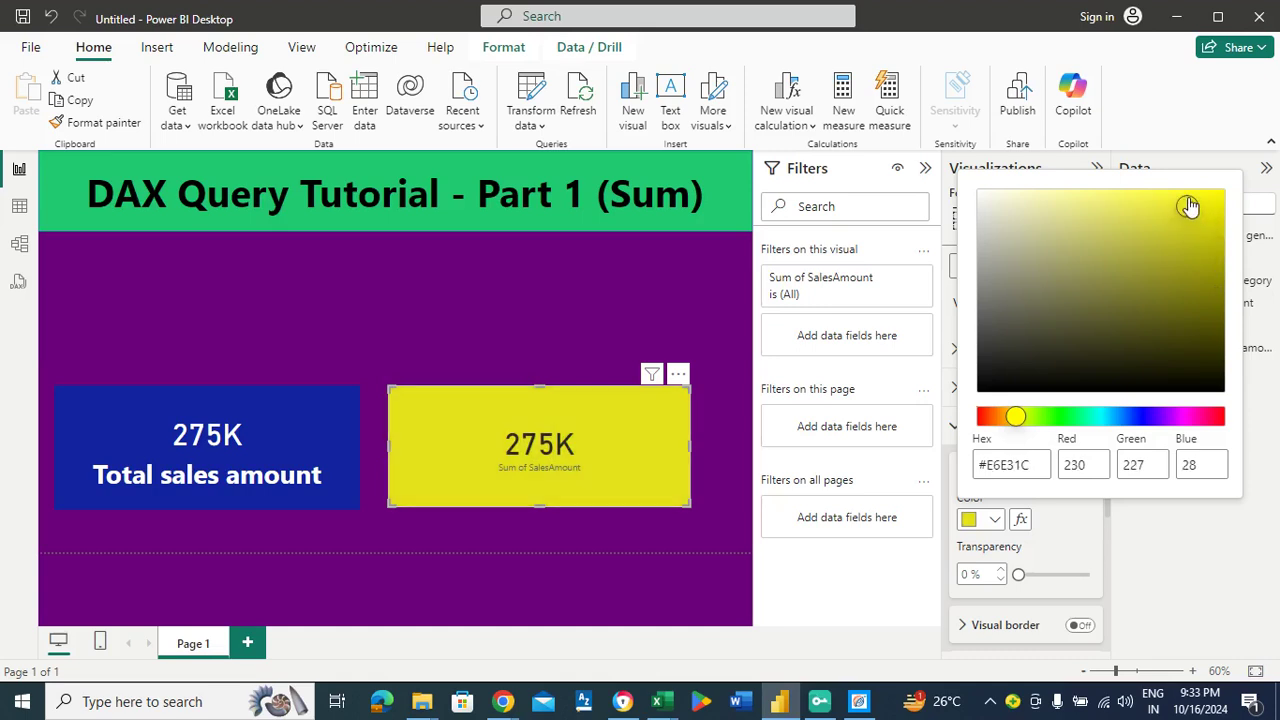
{"action": "left_click", "coordinate": [1083, 519]}
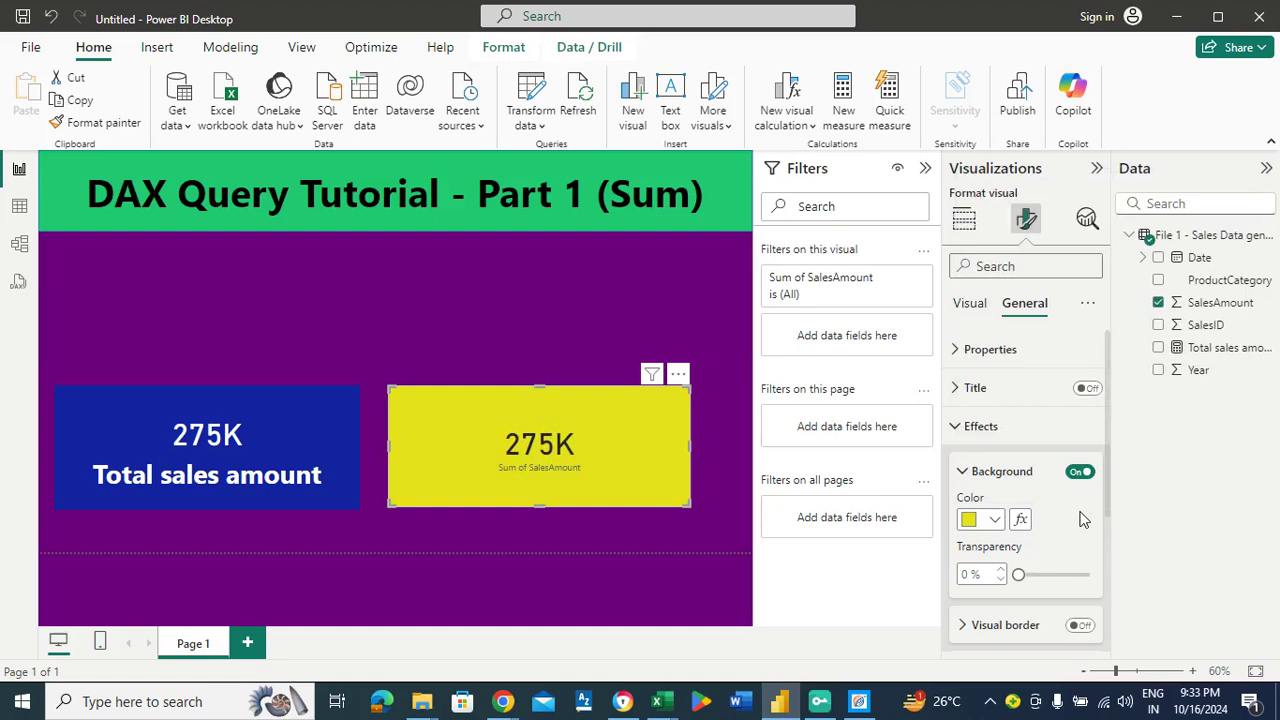
Make the Sum of SalesAmount card's category label bold and black, and enlarge it to about the first card's label size
{"action": "left_click", "coordinate": [973, 306]}
{"action": "left_click", "coordinate": [993, 352]}
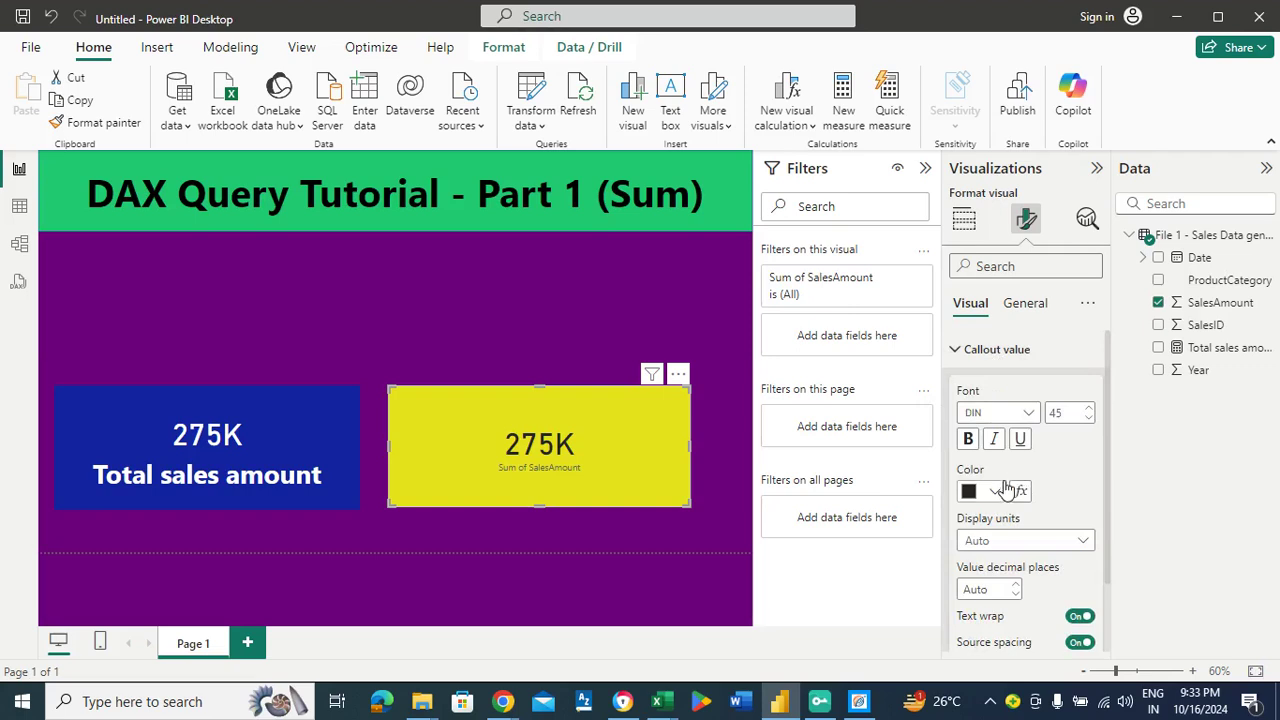
{"action": "left_click", "coordinate": [1020, 349]}
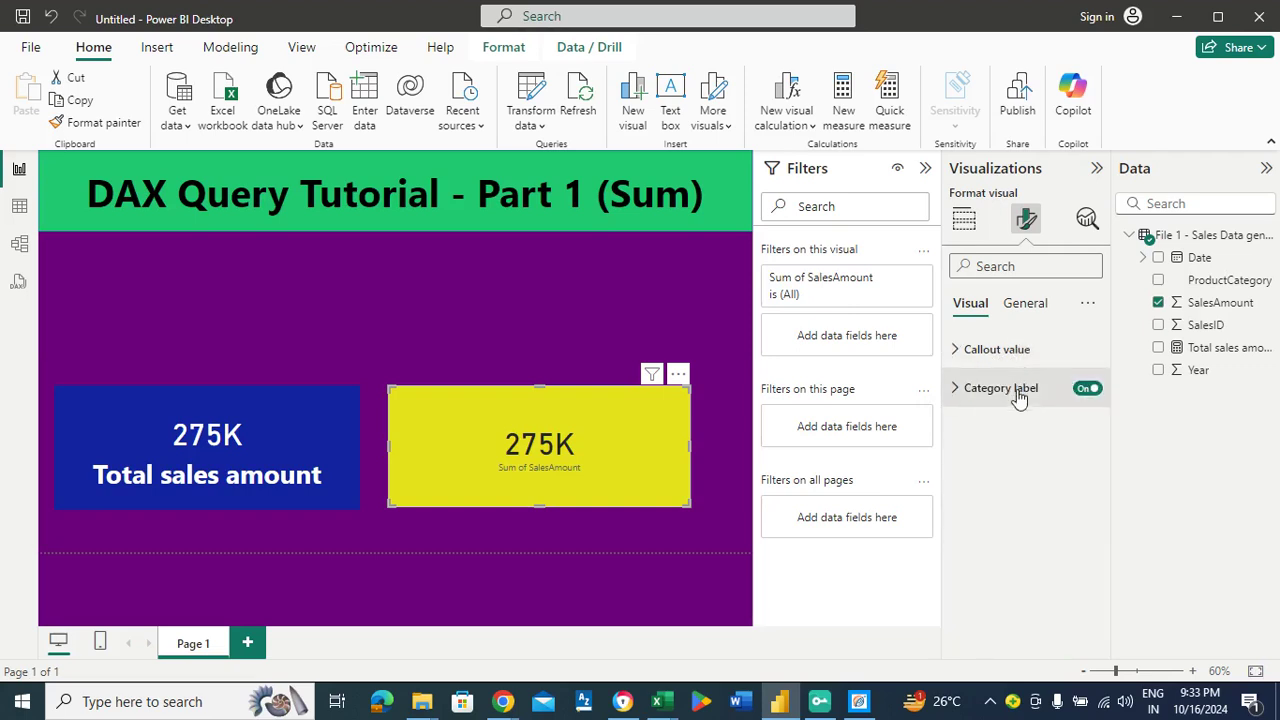
{"action": "left_click", "coordinate": [1018, 395]}
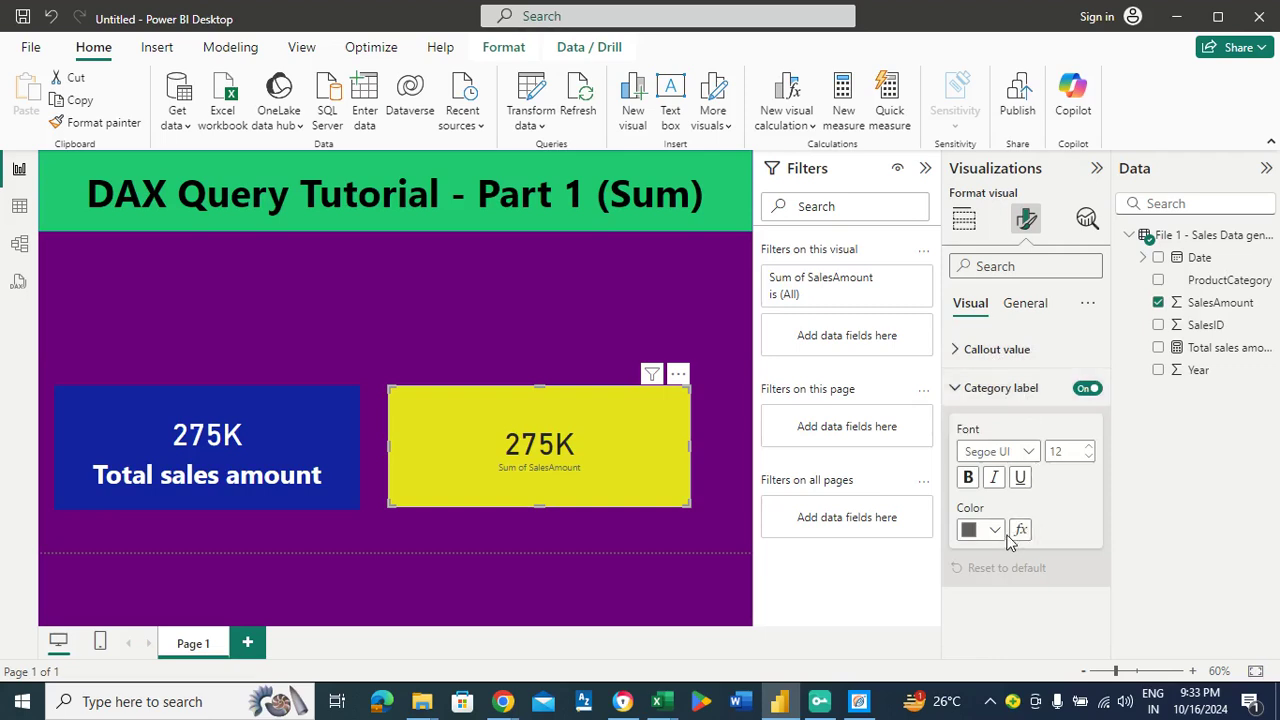
{"action": "left_click", "coordinate": [967, 479]}
{"action": "left_click", "coordinate": [1090, 447]}
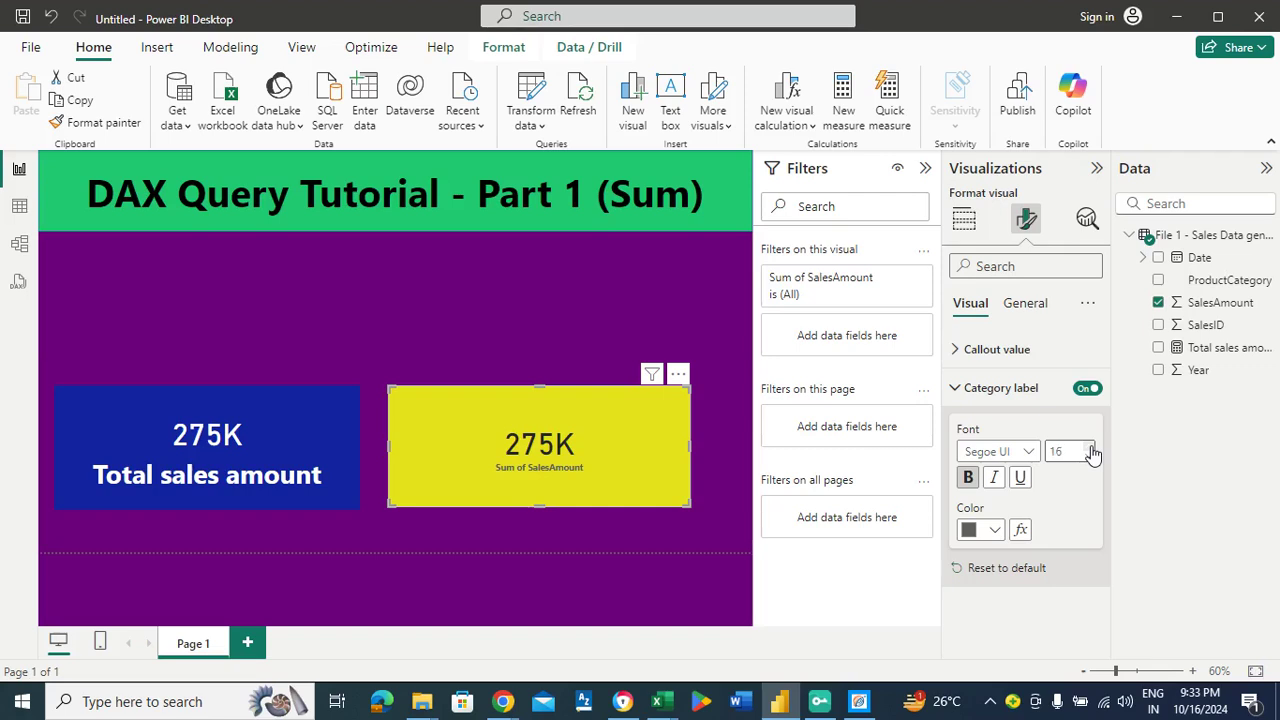
{"action": "left_click", "coordinate": [1090, 448]}
{"action": "left_click", "coordinate": [1090, 448]}
{"action": "left_click", "coordinate": [1090, 448]}
{"action": "left_click", "coordinate": [1090, 448]}
{"action": "left_click", "coordinate": [1090, 448]}
{"action": "left_click", "coordinate": [1090, 448]}
{"action": "left_click", "coordinate": [1090, 448]}
{"action": "left_click", "coordinate": [1090, 448]}
{"action": "left_click", "coordinate": [1090, 449]}
{"action": "left_click", "coordinate": [996, 527]}
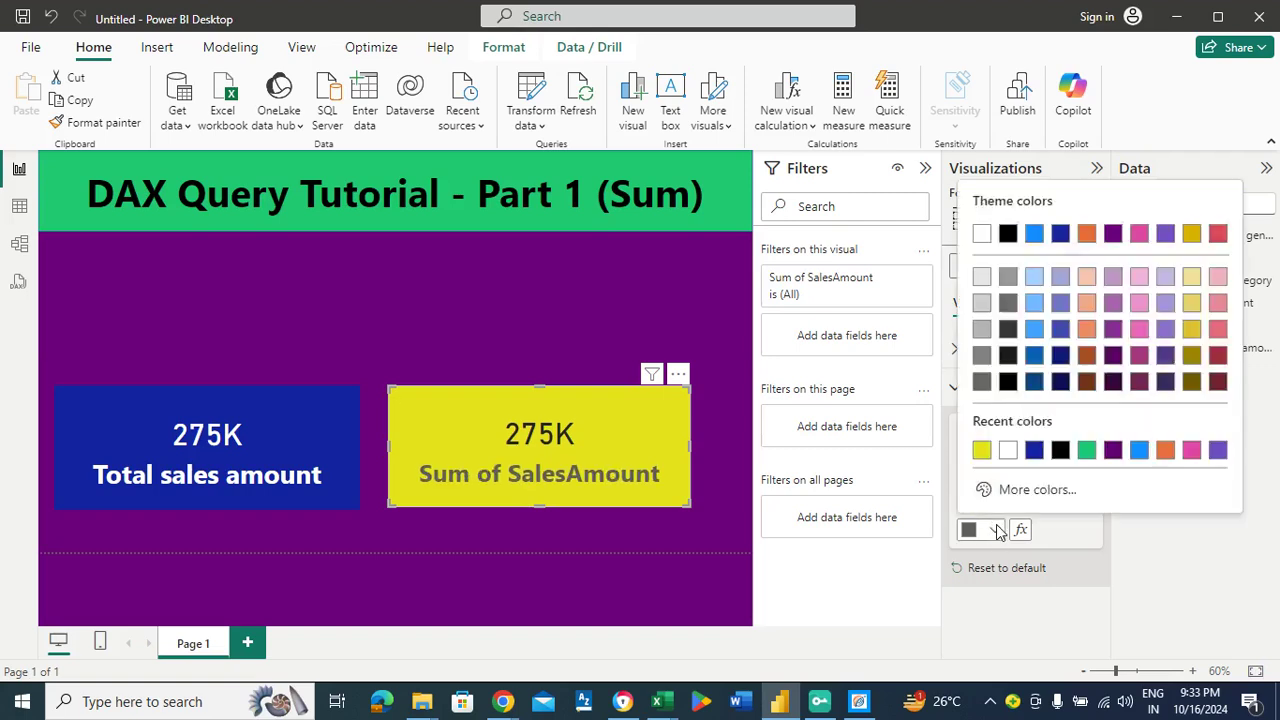
{"action": "left_click", "coordinate": [1060, 452]}
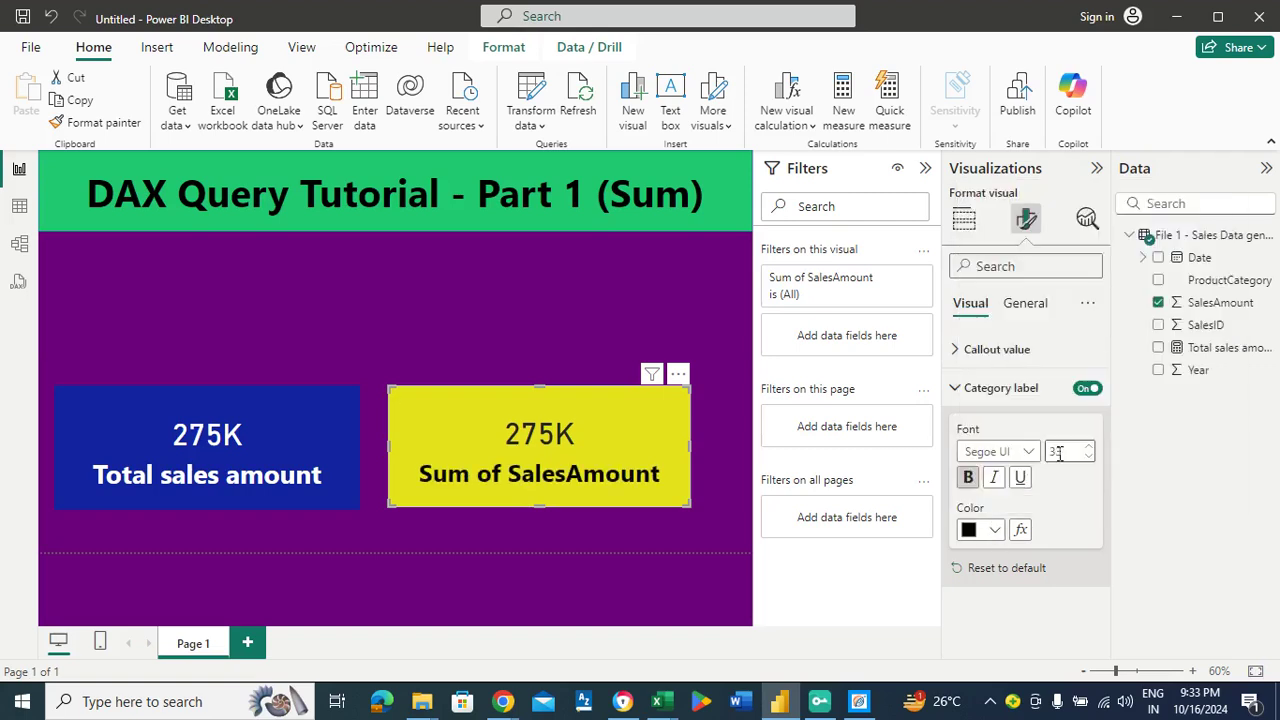
Make the callout value of the Sum of SalesAmount card bold, then deselect the card
{"action": "left_click", "coordinate": [990, 349]}
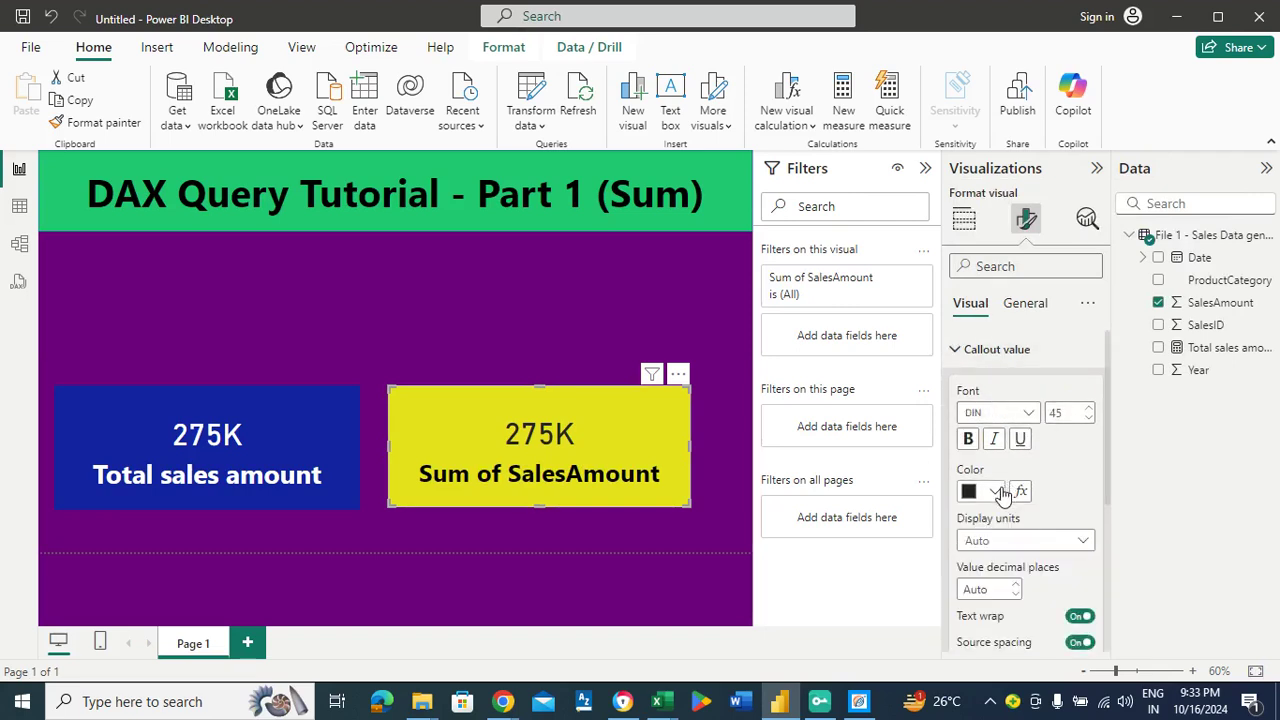
{"action": "left_click", "coordinate": [1002, 495]}
{"action": "left_click", "coordinate": [1078, 514]}
{"action": "left_click", "coordinate": [970, 439]}
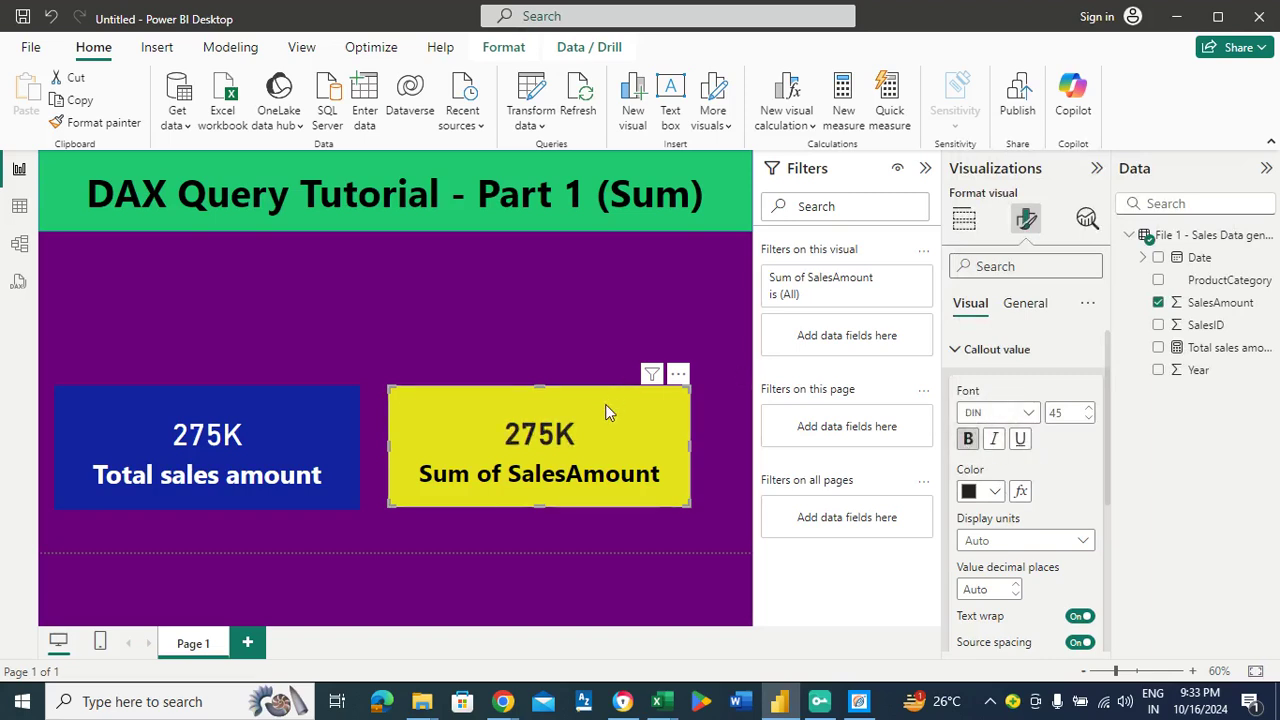
{"action": "left_click", "coordinate": [517, 304]}
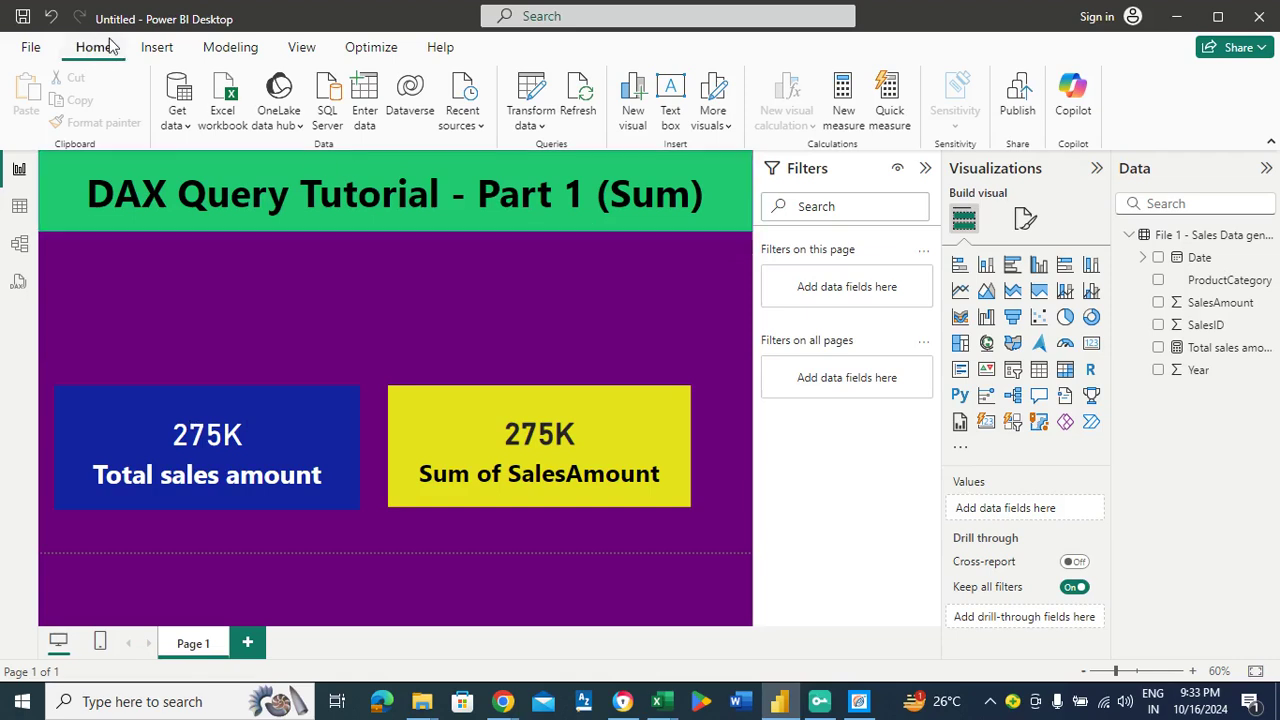
Insert a rectangle and resize it into a narrow strip directly above the Total sales amount card, matching the card's width
{"action": "left_click", "coordinate": [157, 47]}
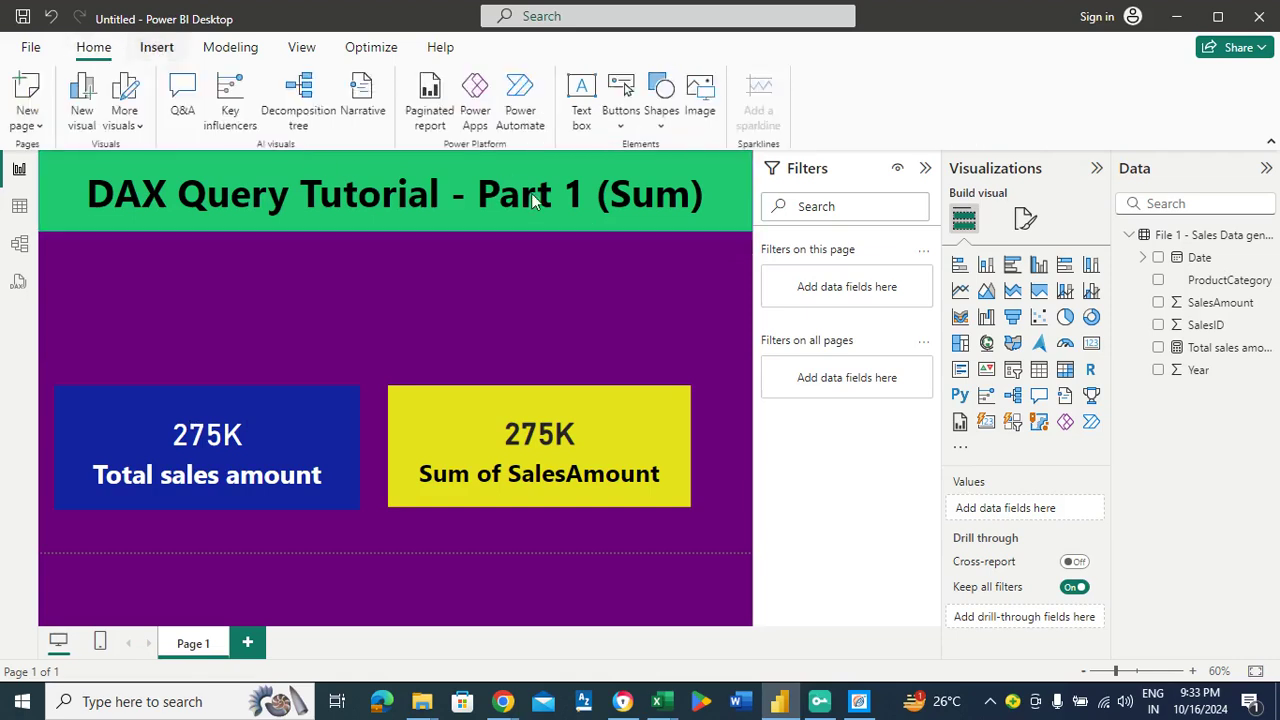
{"action": "left_click", "coordinate": [661, 112]}
{"action": "left_click", "coordinate": [678, 192]}
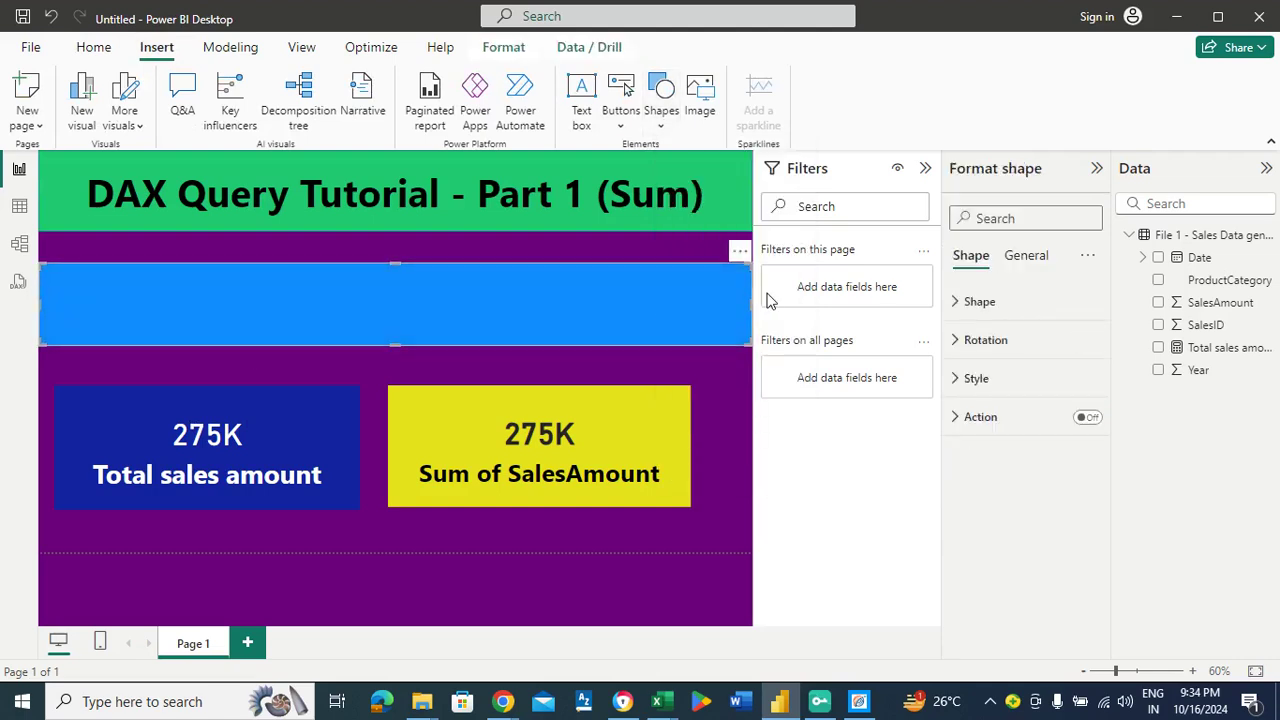
{"action": "left_click_drag", "start_coordinate": [752, 314], "coordinate": [231, 322]}
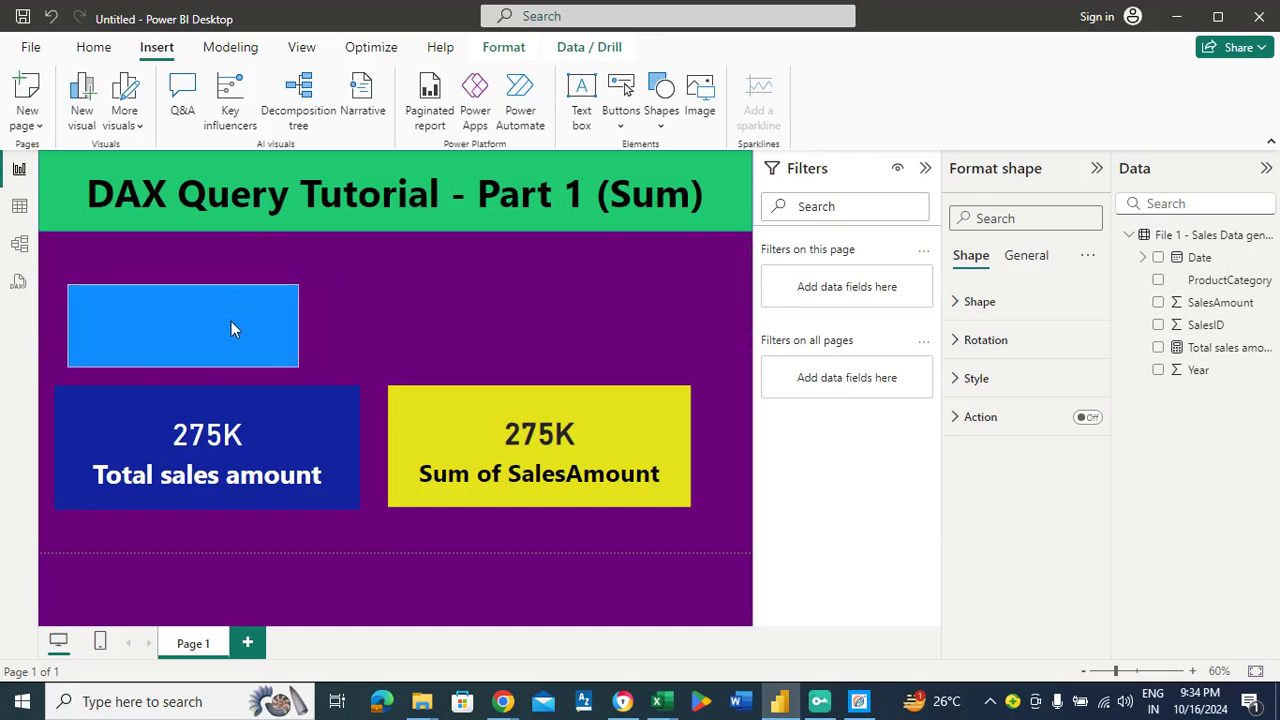
{"action": "left_click_drag", "start_coordinate": [182, 286], "coordinate": [167, 352]}
{"action": "left_click_drag", "start_coordinate": [286, 350], "coordinate": [357, 350]}
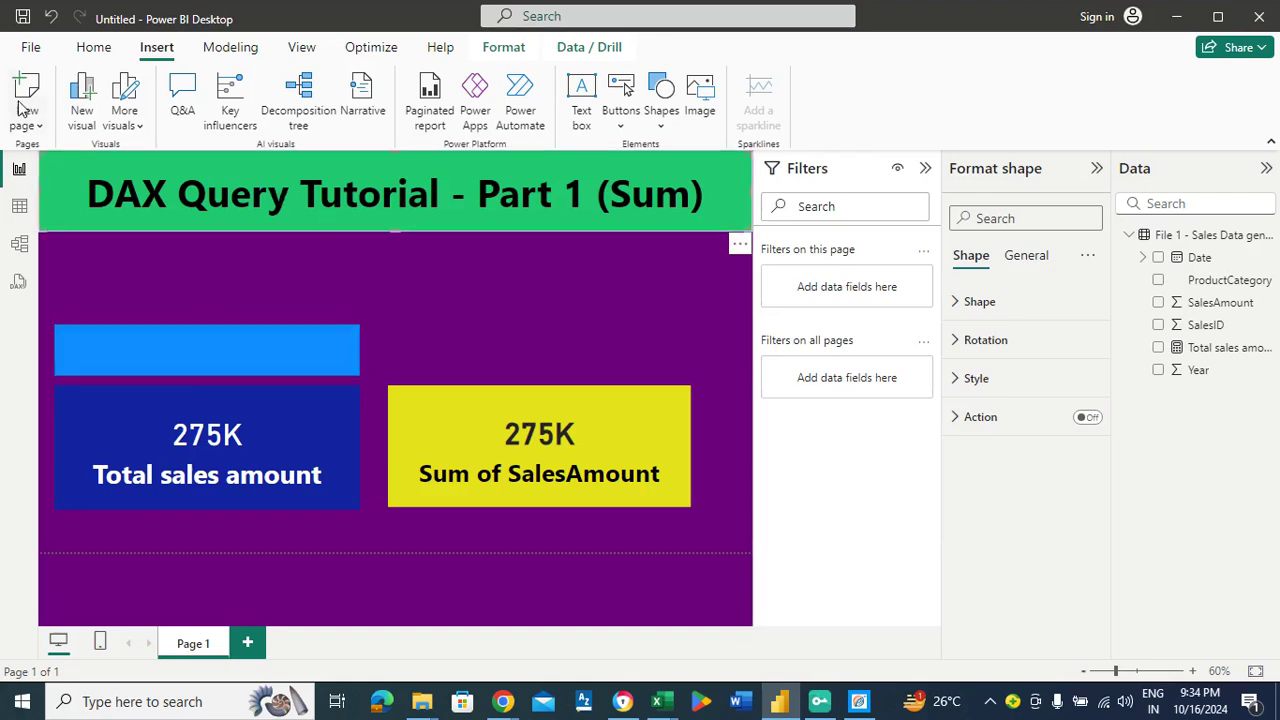
Copy the green title banner's formatting onto the new rectangle with Format painter, then deselect it
{"action": "left_click", "coordinate": [90, 48]}
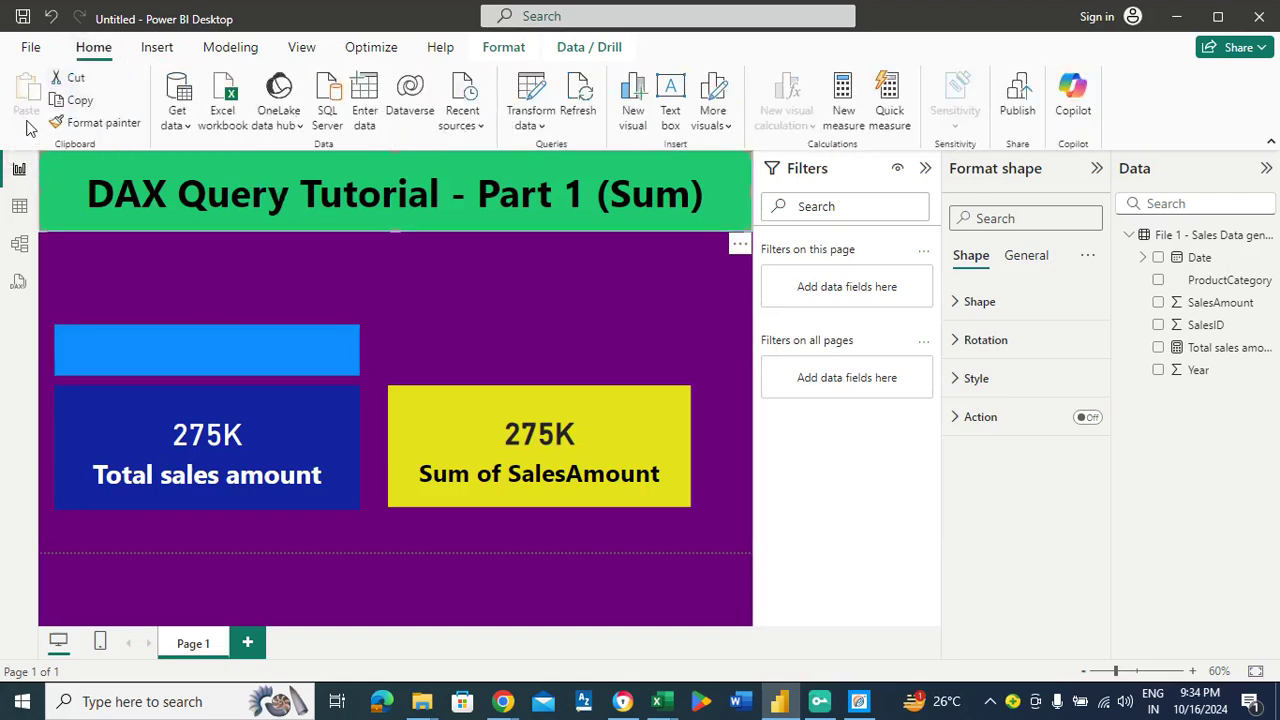
{"action": "left_click", "coordinate": [83, 122]}
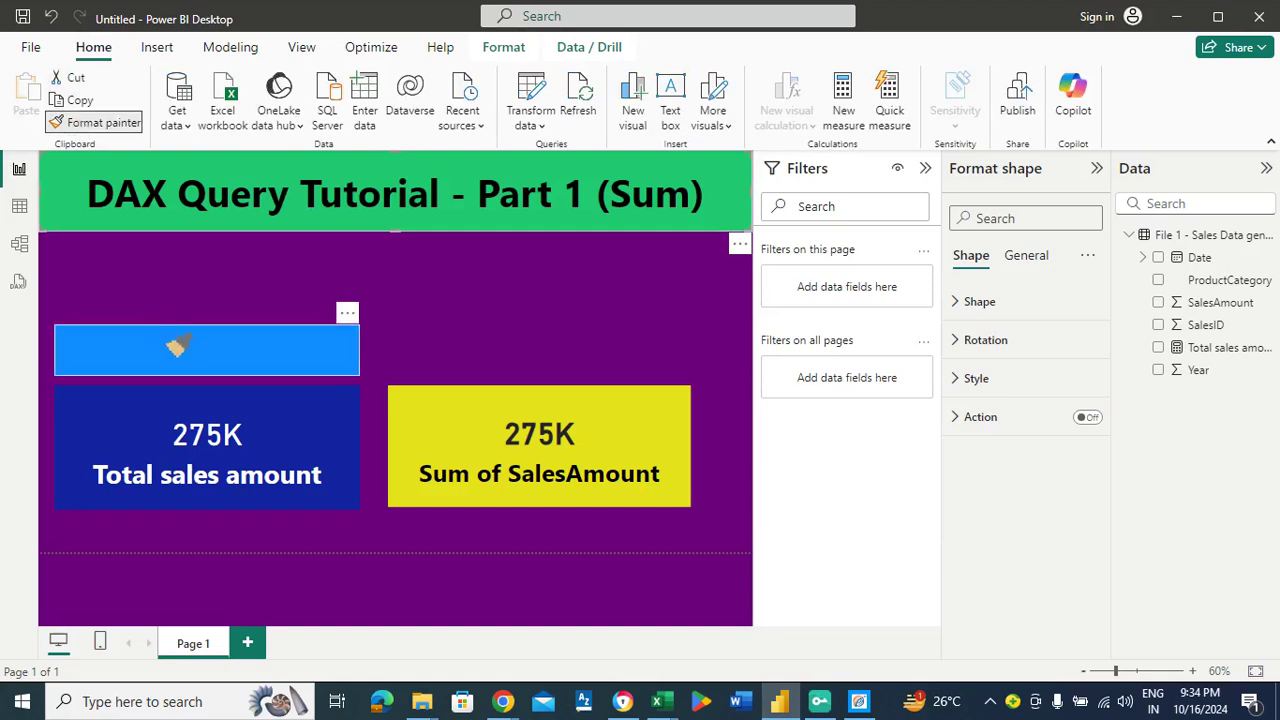
{"action": "left_click", "coordinate": [166, 339]}
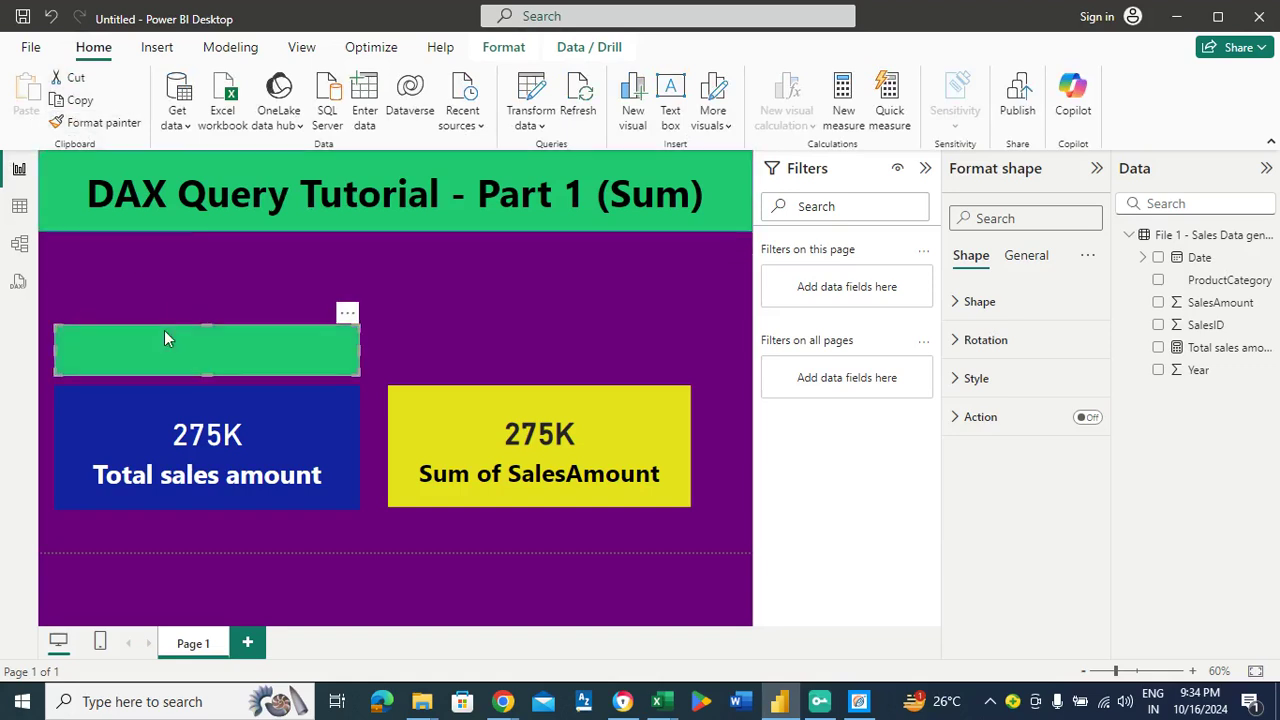
{"action": "left_click", "coordinate": [394, 331]}
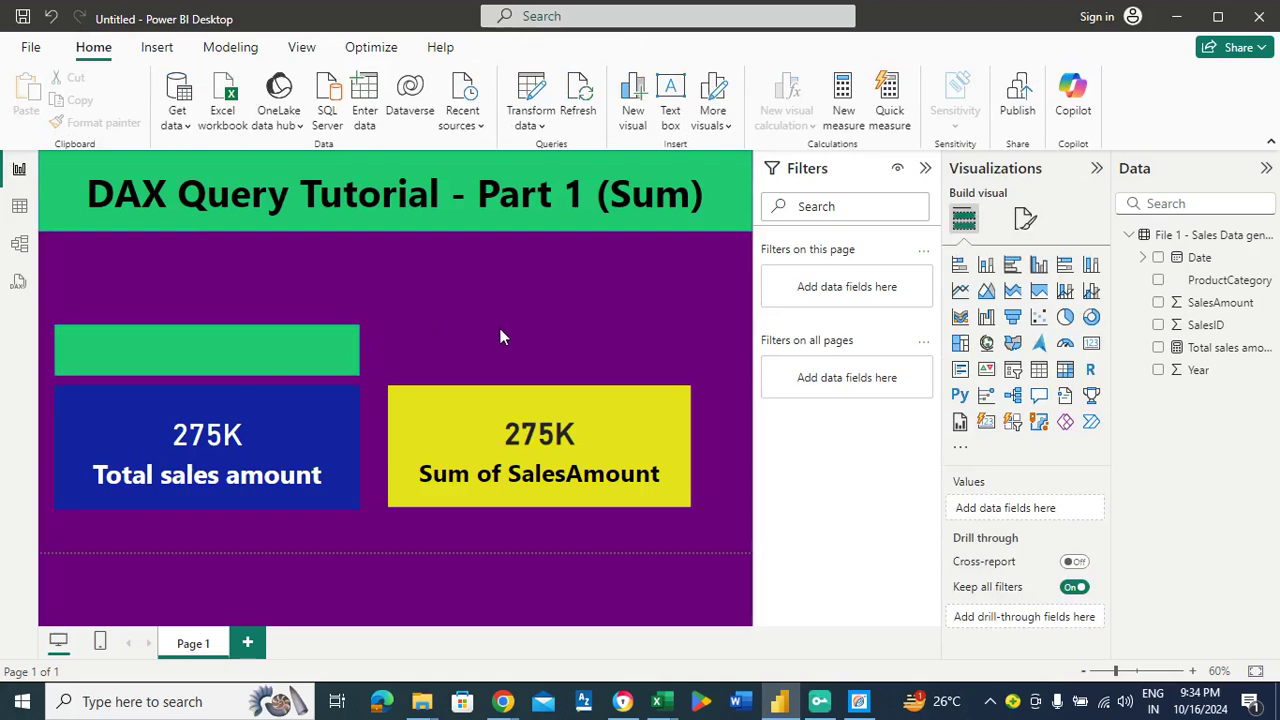
Duplicate the green rectangle and place the copy directly above the Sum of SalesAmount card, level with the original
{"action": "left_click", "coordinate": [321, 347]}
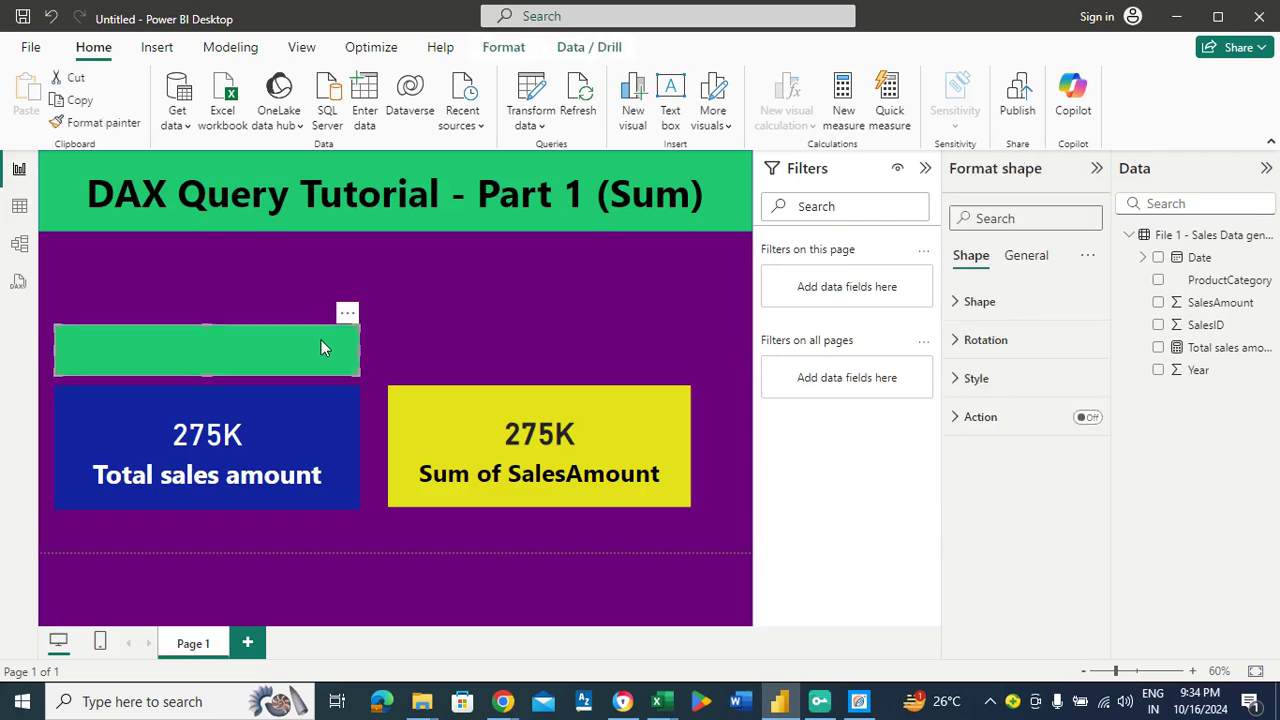
{"action": "left_click", "coordinate": [81, 100]}
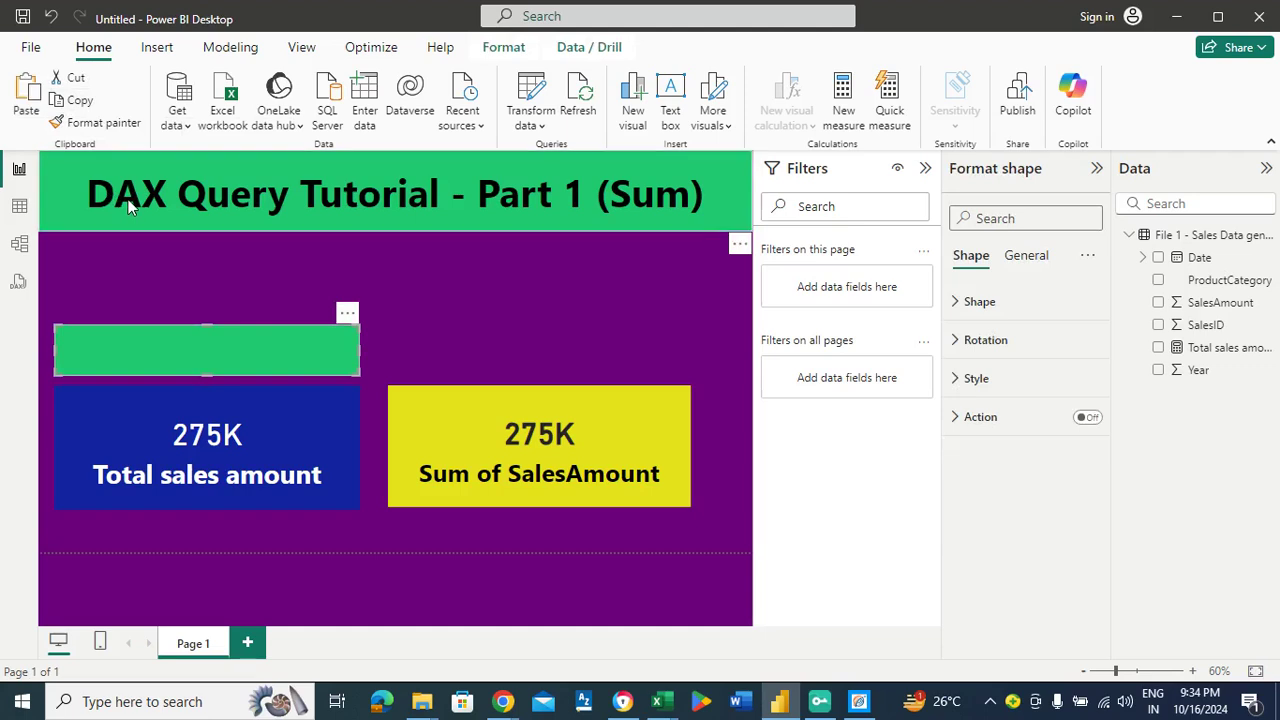
{"action": "left_click", "coordinate": [26, 110]}
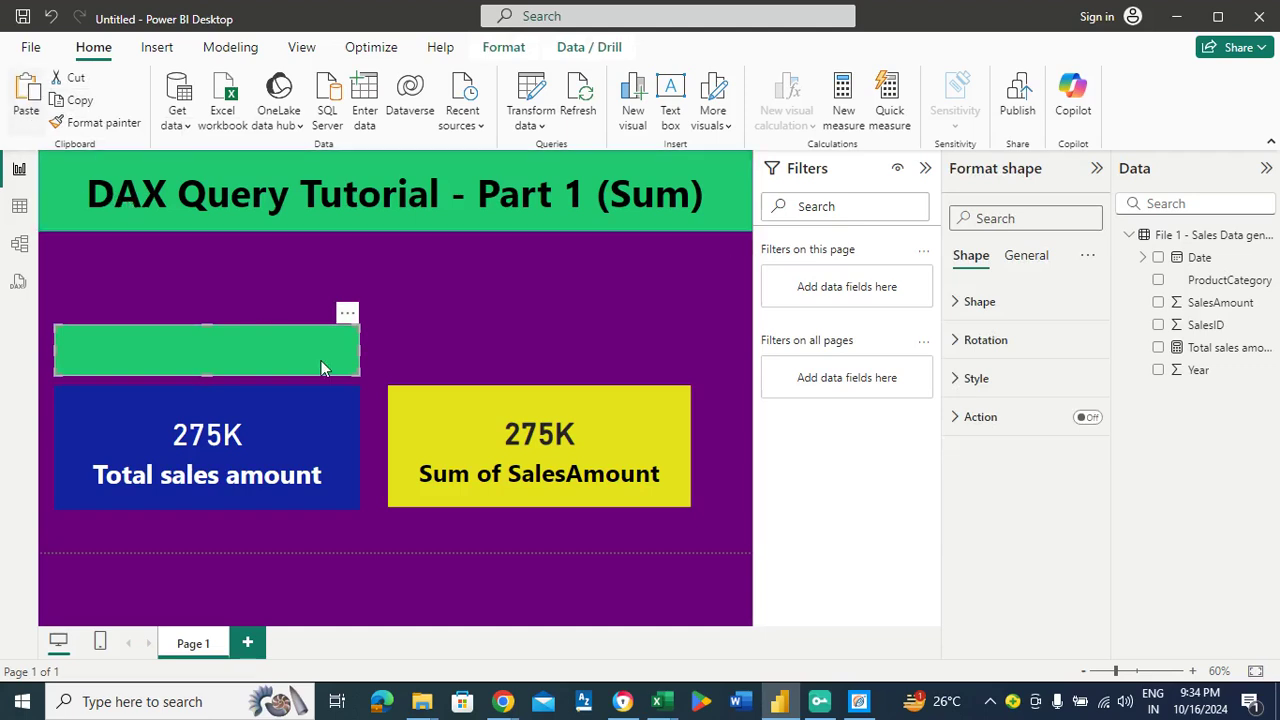
{"action": "left_click_drag", "start_coordinate": [245, 350], "coordinate": [575, 346]}
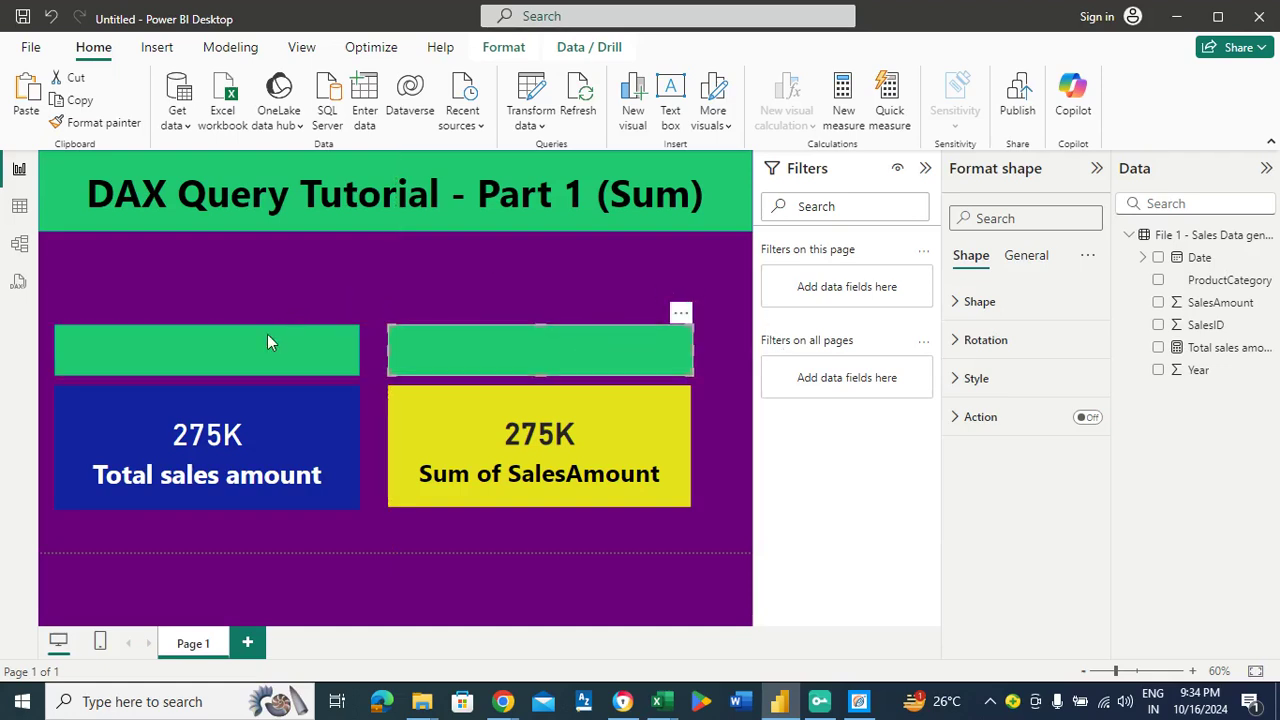
Try to label the rectangle above the Total sales amount card by enabling its title with the text Sum
{"action": "left_click", "coordinate": [258, 352]}
{"action": "left_click", "coordinate": [1020, 256]}
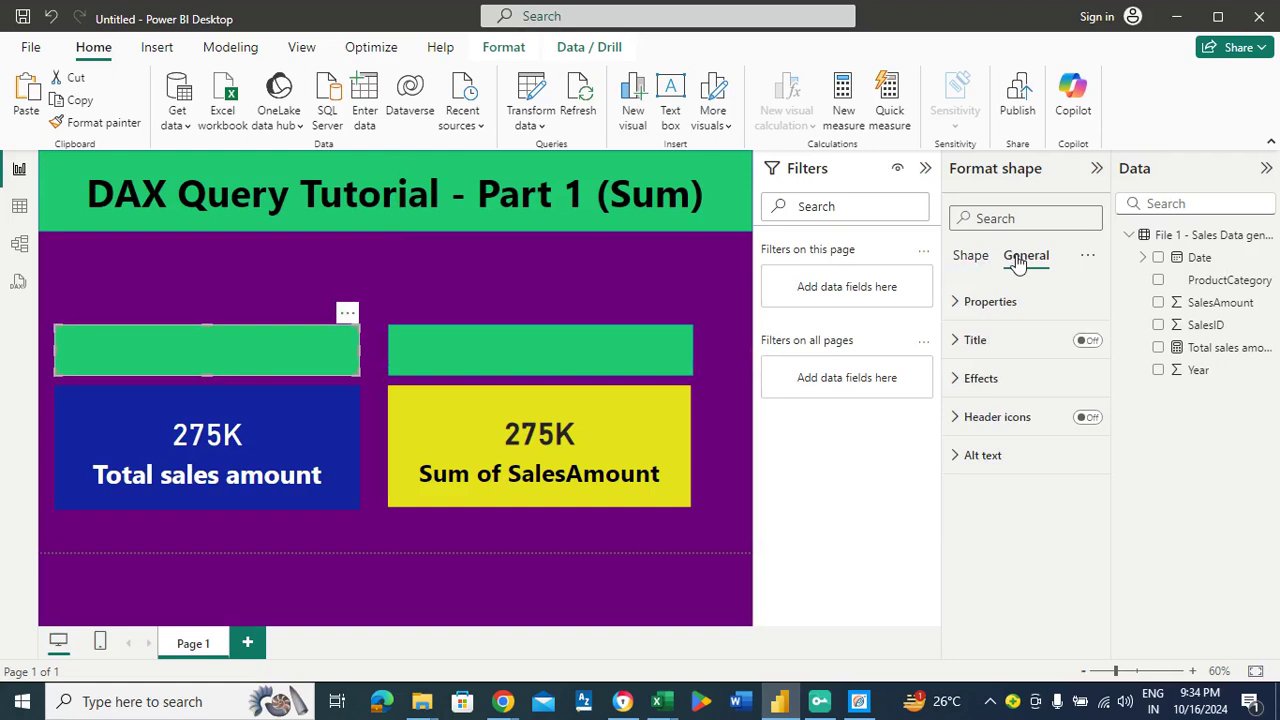
{"action": "left_click", "coordinate": [976, 341]}
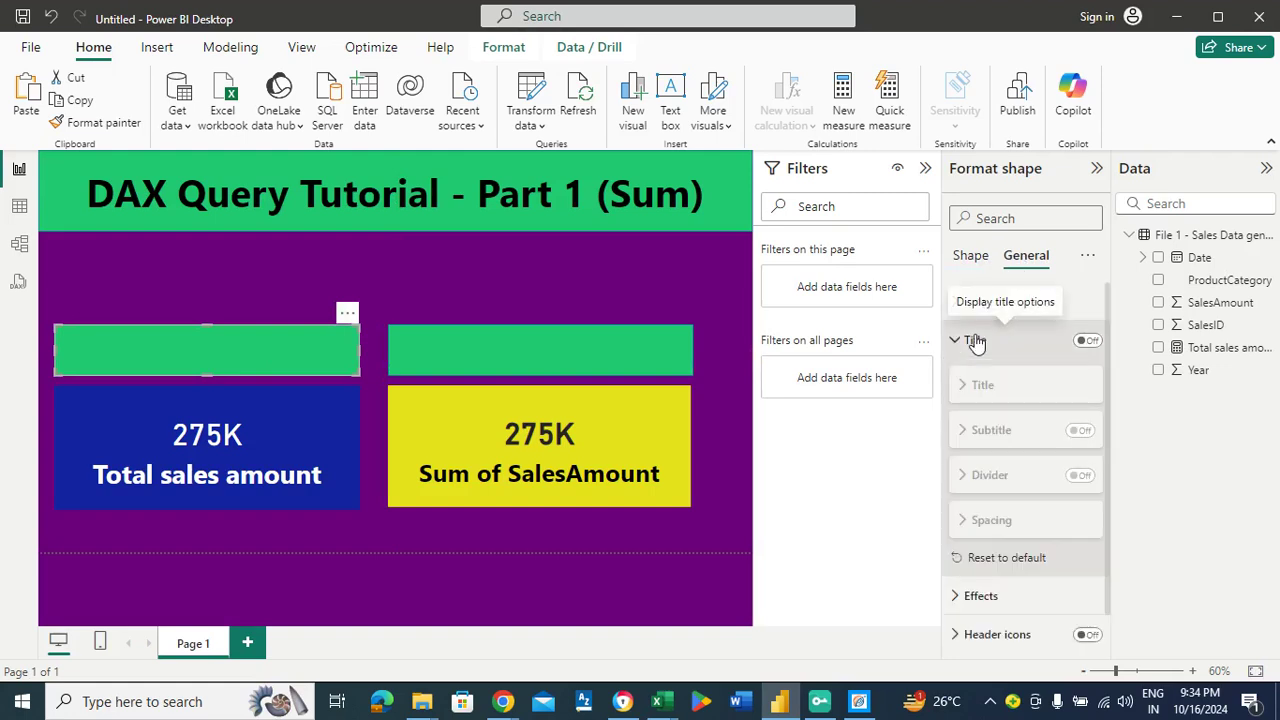
{"action": "left_click", "coordinate": [976, 341]}
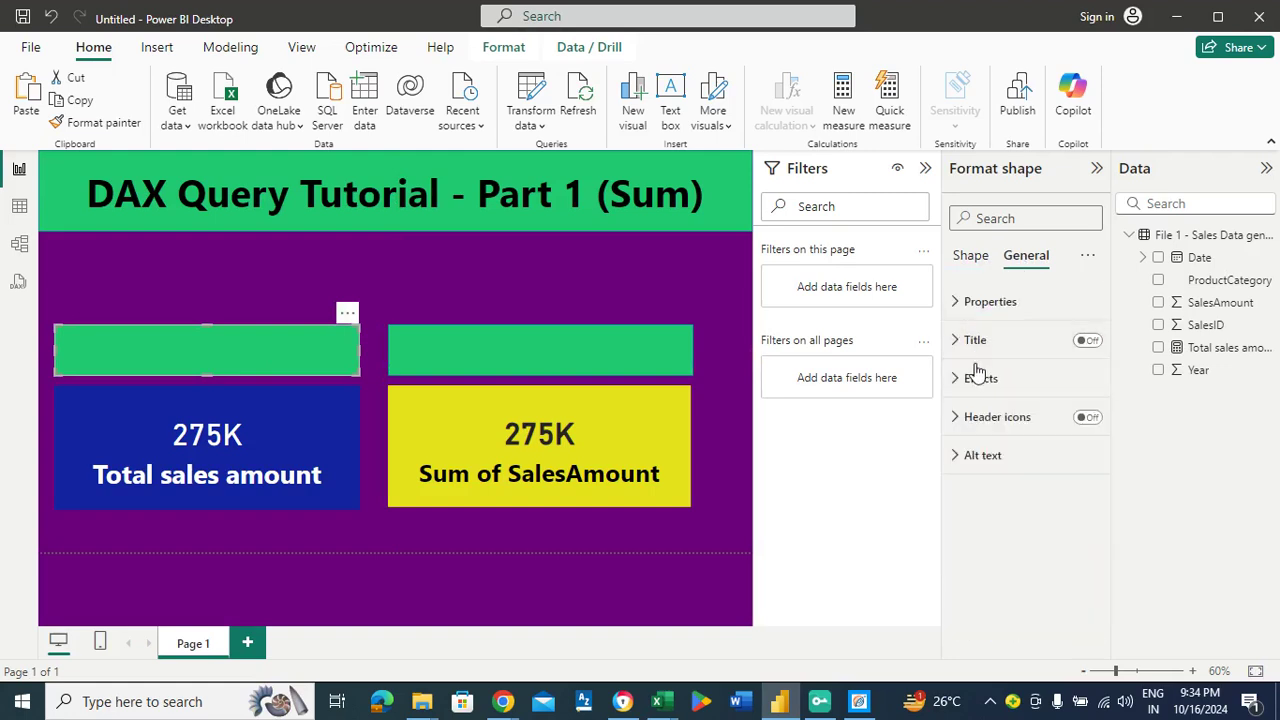
{"action": "left_click", "coordinate": [980, 378]}
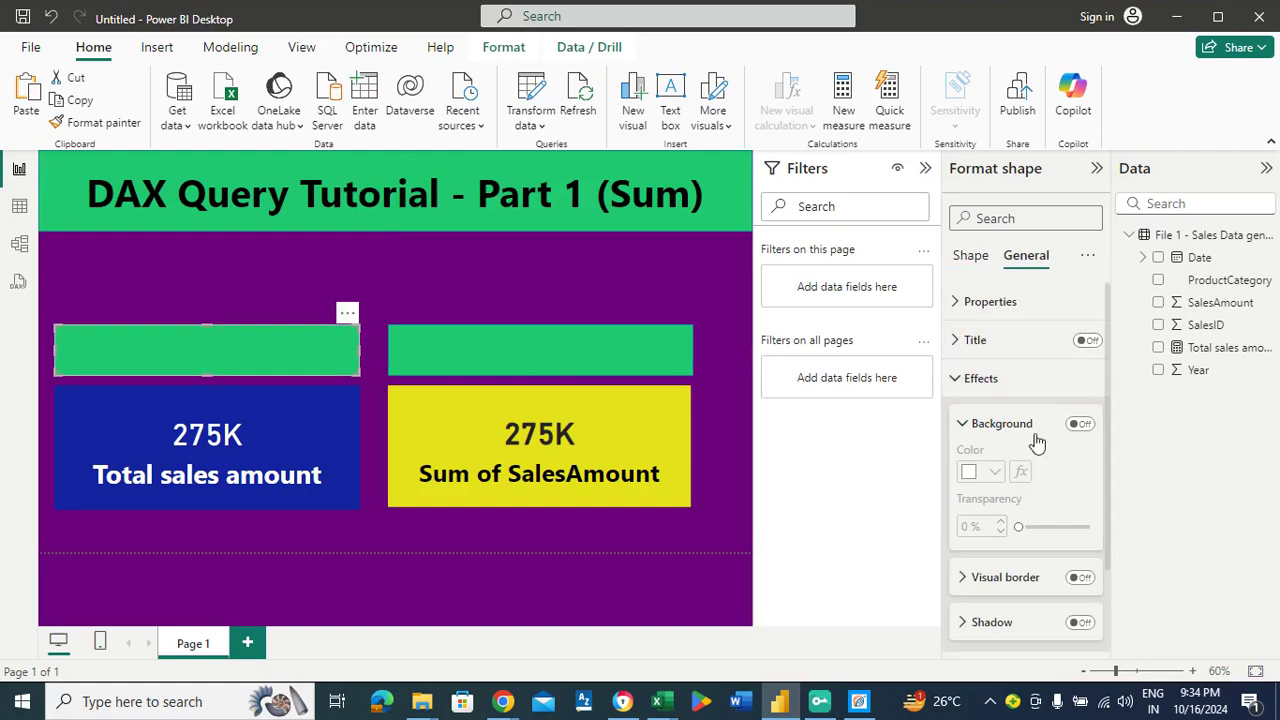
{"action": "left_click", "coordinate": [989, 350]}
{"action": "left_click", "coordinate": [990, 350]}
{"action": "left_click", "coordinate": [991, 350]}
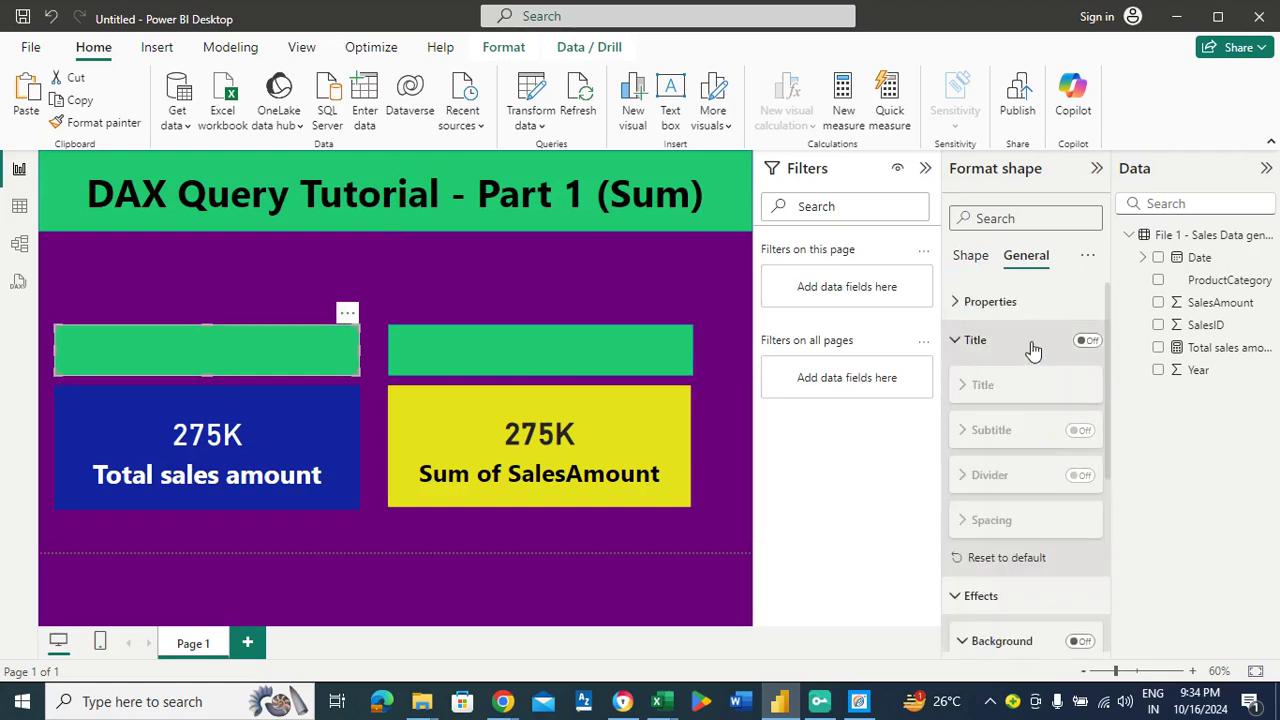
{"action": "left_click", "coordinate": [1091, 341]}
{"action": "left_click", "coordinate": [1003, 426]}
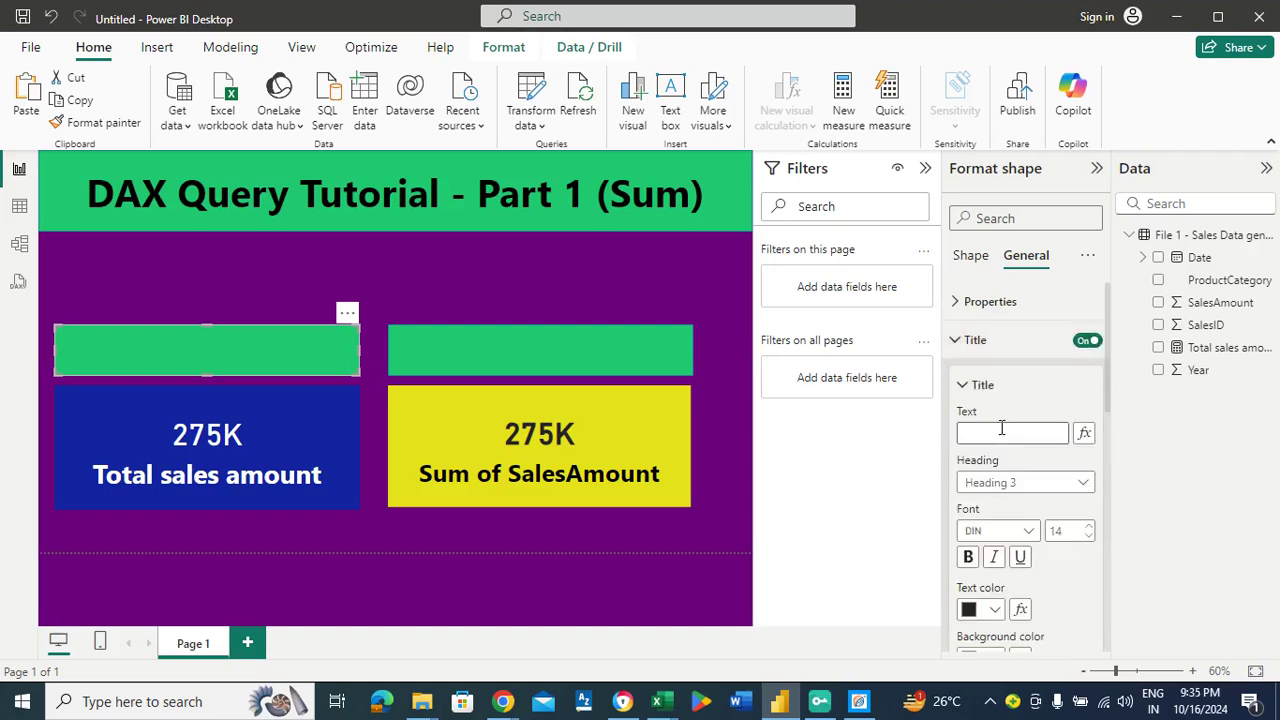
{"action": "type", "text": "hvvbvv"}
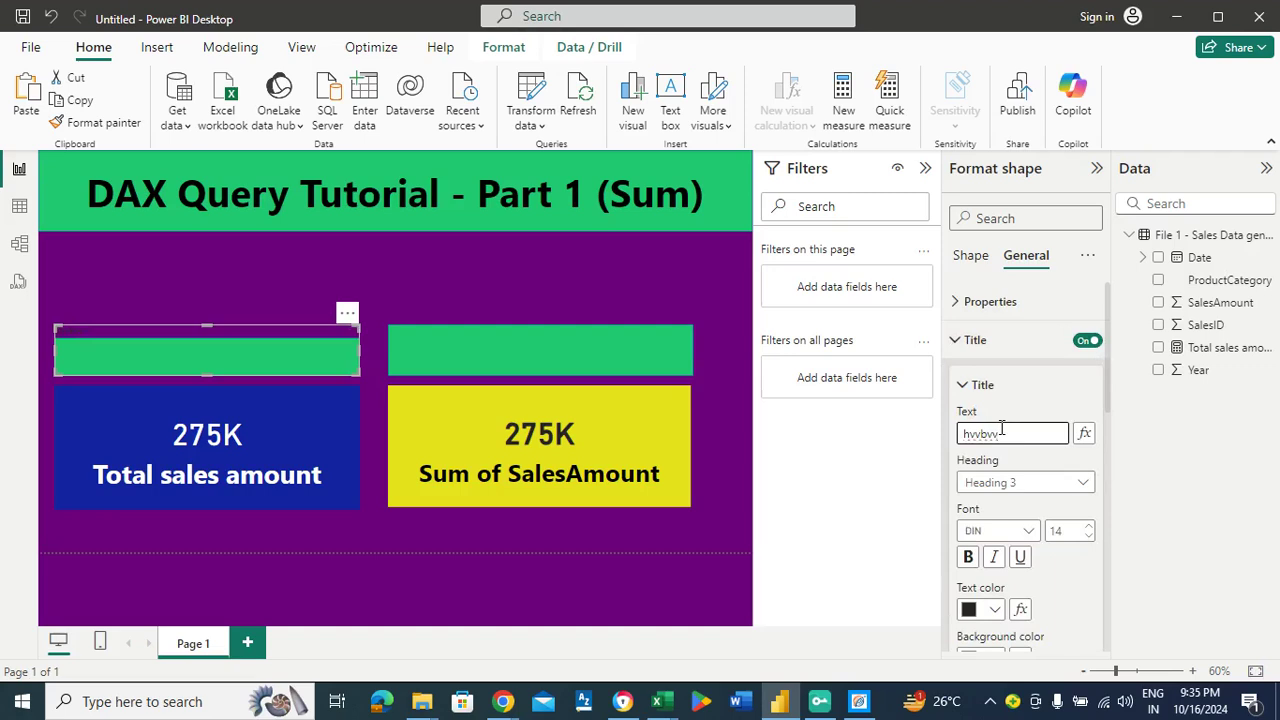
{"action": "double_click", "coordinate": [1020, 430]}
{"action": "type", "text": "Sum"}
Try larger font sizes up to 19 for the rectangle's title, reduce it to 17, and switch the title off
{"action": "left_click", "coordinate": [1087, 526]}
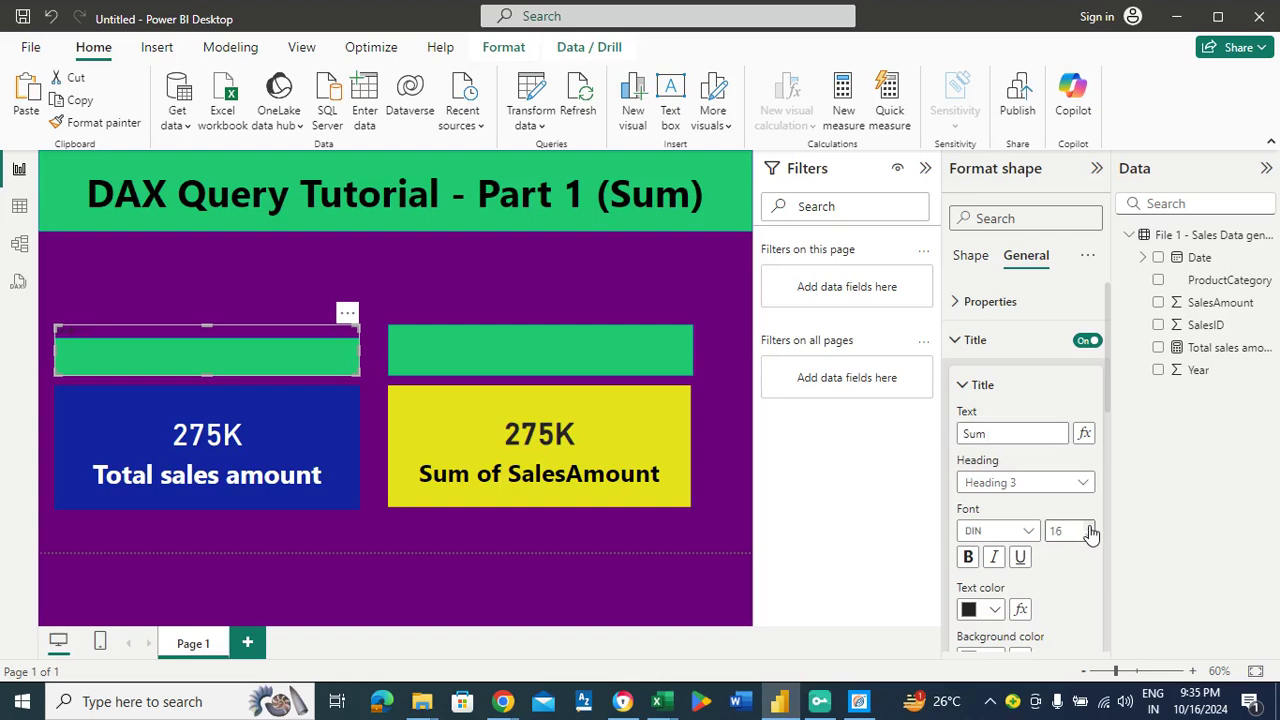
{"action": "left_click", "coordinate": [1089, 528]}
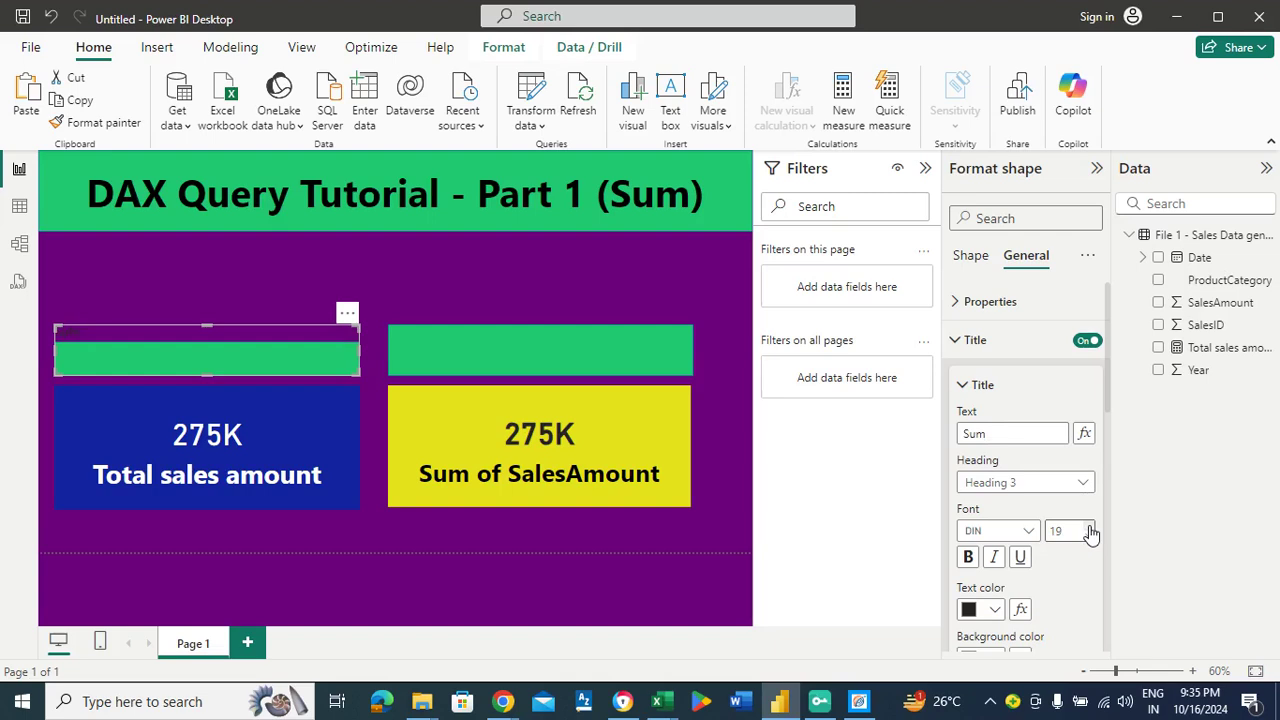
{"action": "left_click", "coordinate": [1089, 535]}
{"action": "left_click", "coordinate": [1089, 535]}
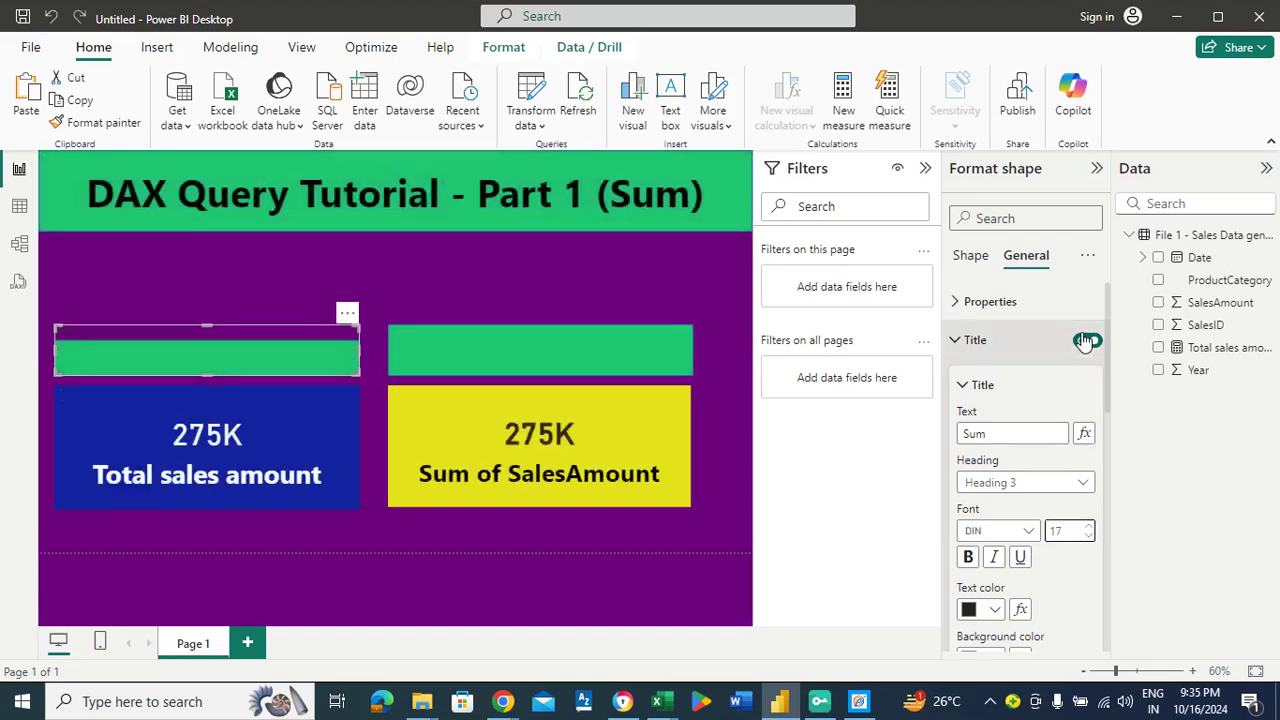
{"action": "left_click", "coordinate": [1085, 341]}
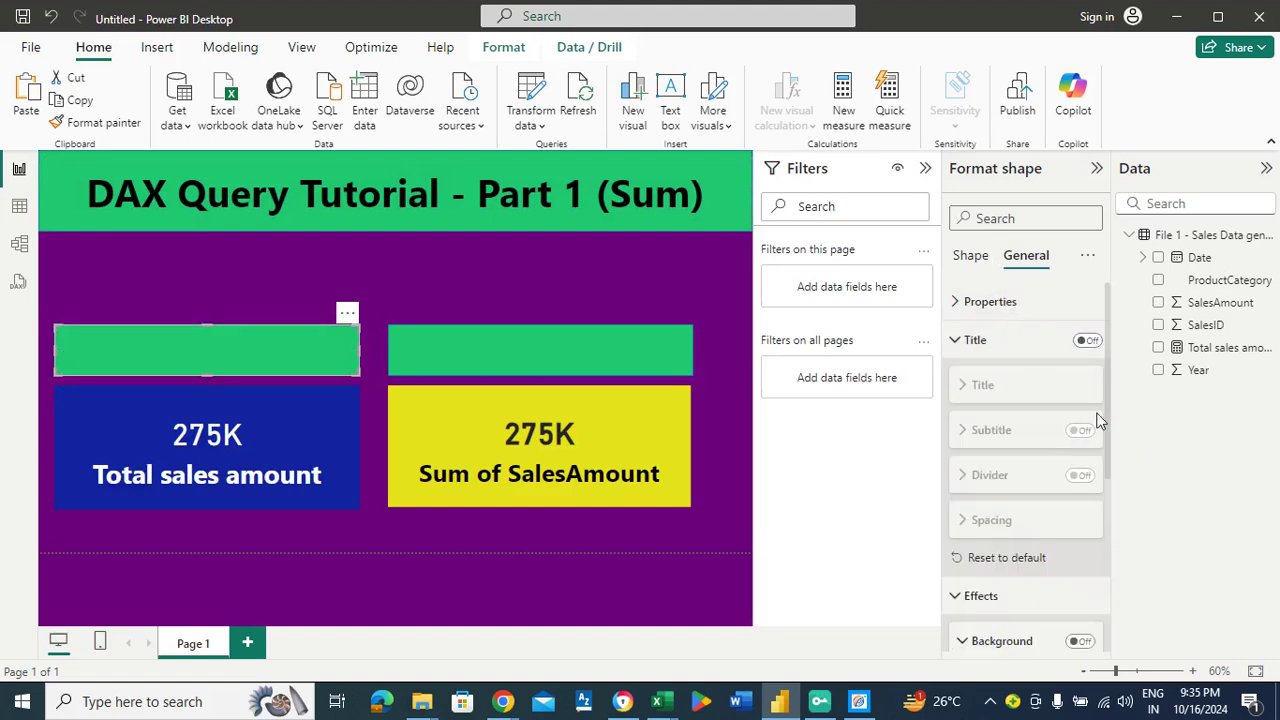
Enter s as the shape text of the rectangle above the Total sales amount card and reduce its font size to 41
{"action": "left_click_drag", "start_coordinate": [1106, 422], "coordinate": [1098, 557]}
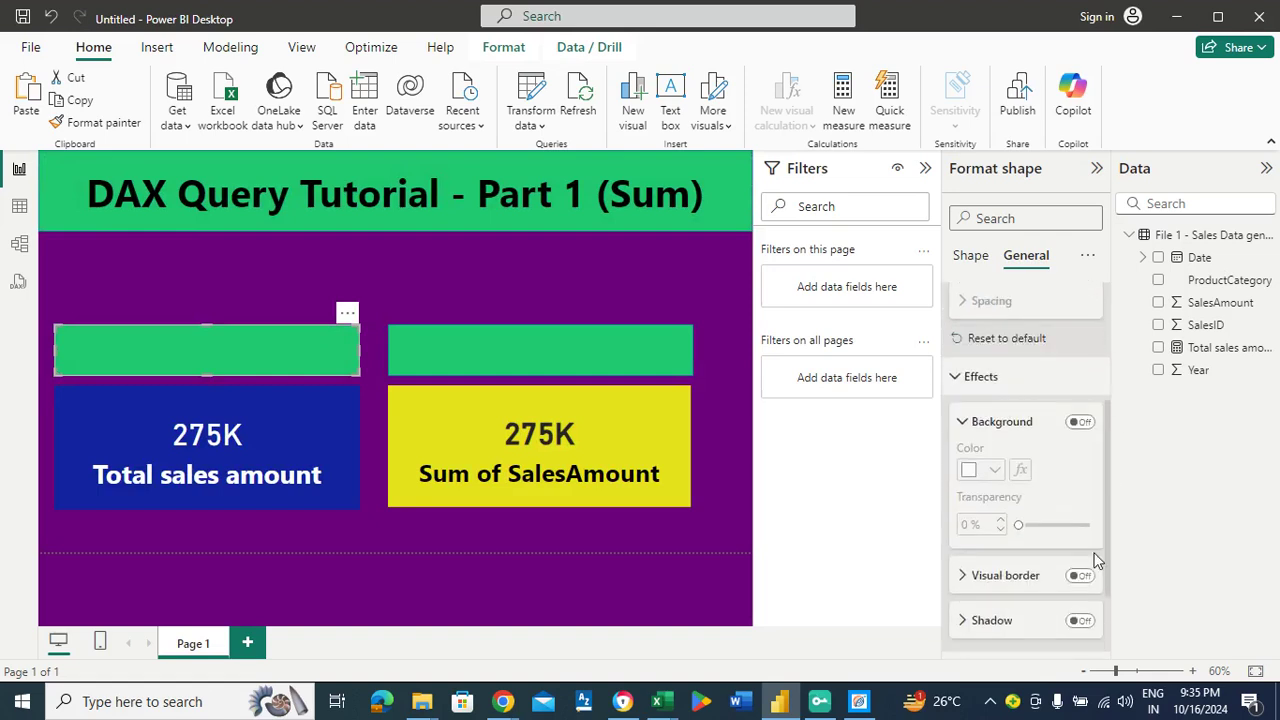
{"action": "scroll", "coordinate": [1098, 557], "scroll_direction": "down", "scroll_amount": 3}
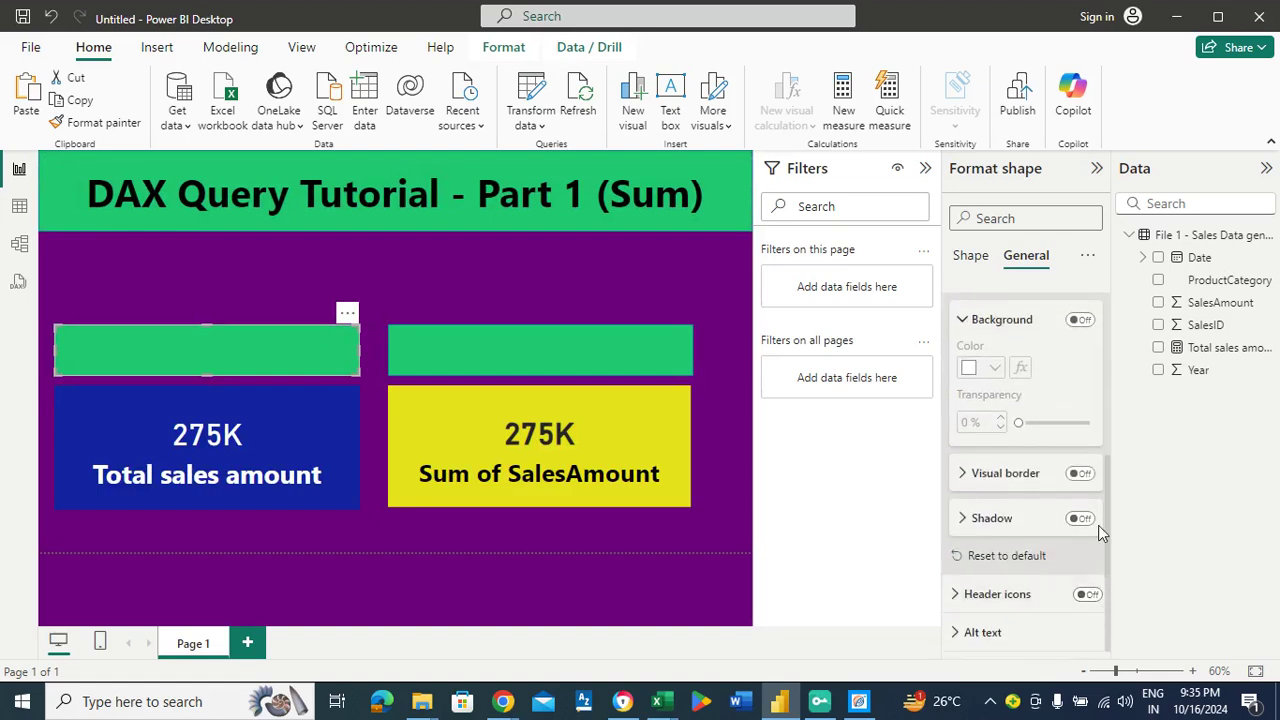
{"action": "scroll", "coordinate": [1108, 597], "scroll_direction": "up", "scroll_amount": 3}
{"action": "left_click", "coordinate": [968, 256]}
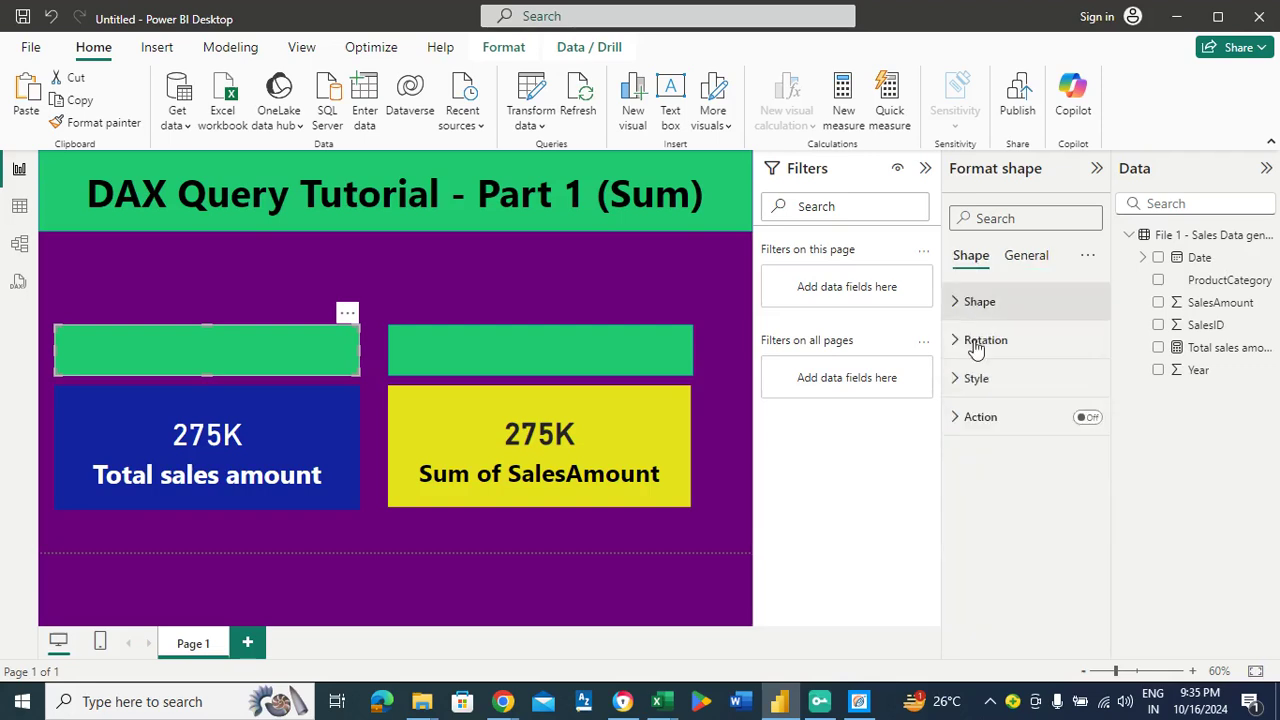
{"action": "left_click", "coordinate": [975, 378]}
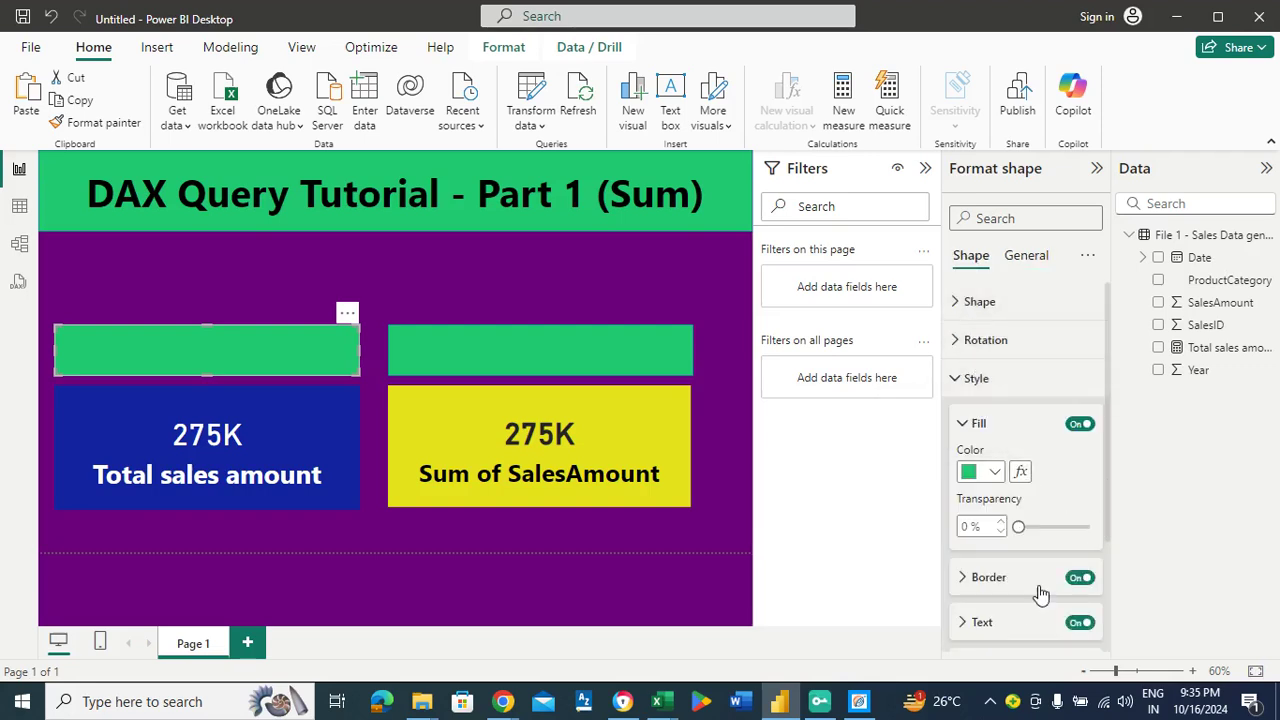
{"action": "left_click", "coordinate": [1014, 622]}
{"action": "left_click_drag", "start_coordinate": [1107, 375], "coordinate": [1112, 517]}
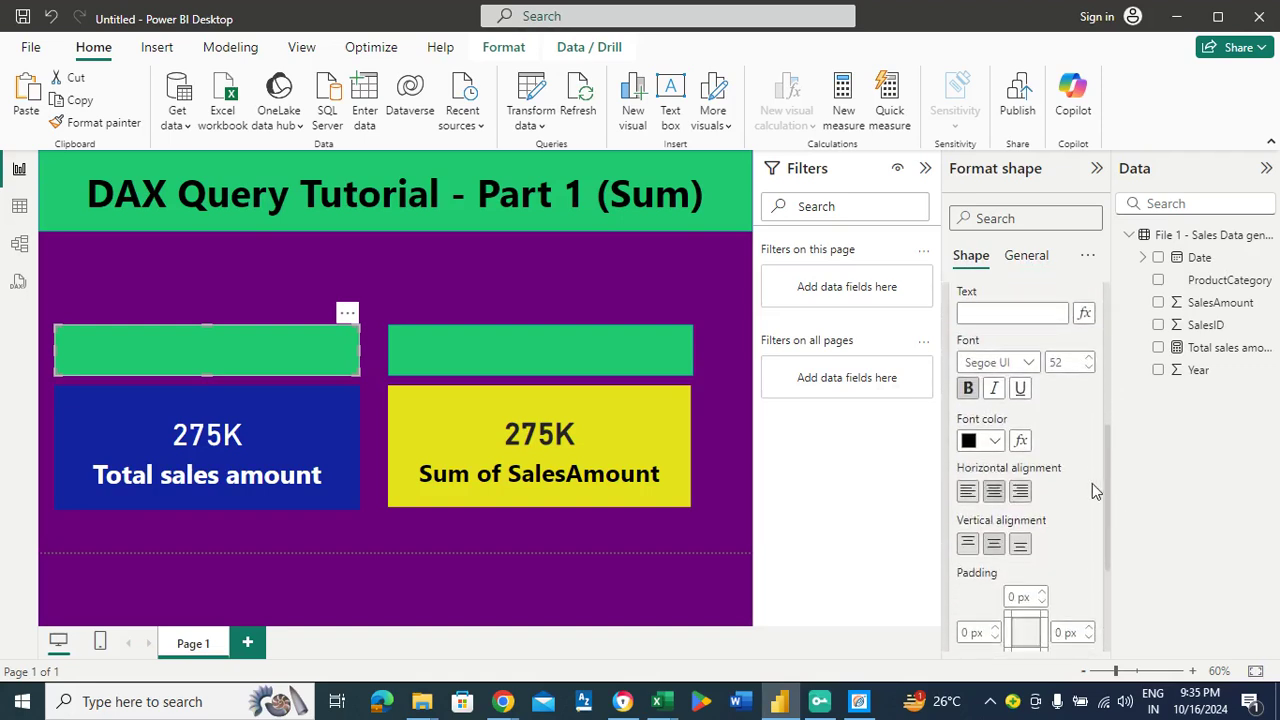
{"action": "left_click", "coordinate": [1006, 314]}
{"action": "type", "text": "s"}
{"action": "left_click", "coordinate": [1089, 367]}
{"action": "left_click", "coordinate": [1089, 367]}
Change the text of the rectangle above the Total sales amount card to Sum calculated and reduce its font size to 31
{"action": "left_click", "coordinate": [1058, 312]}
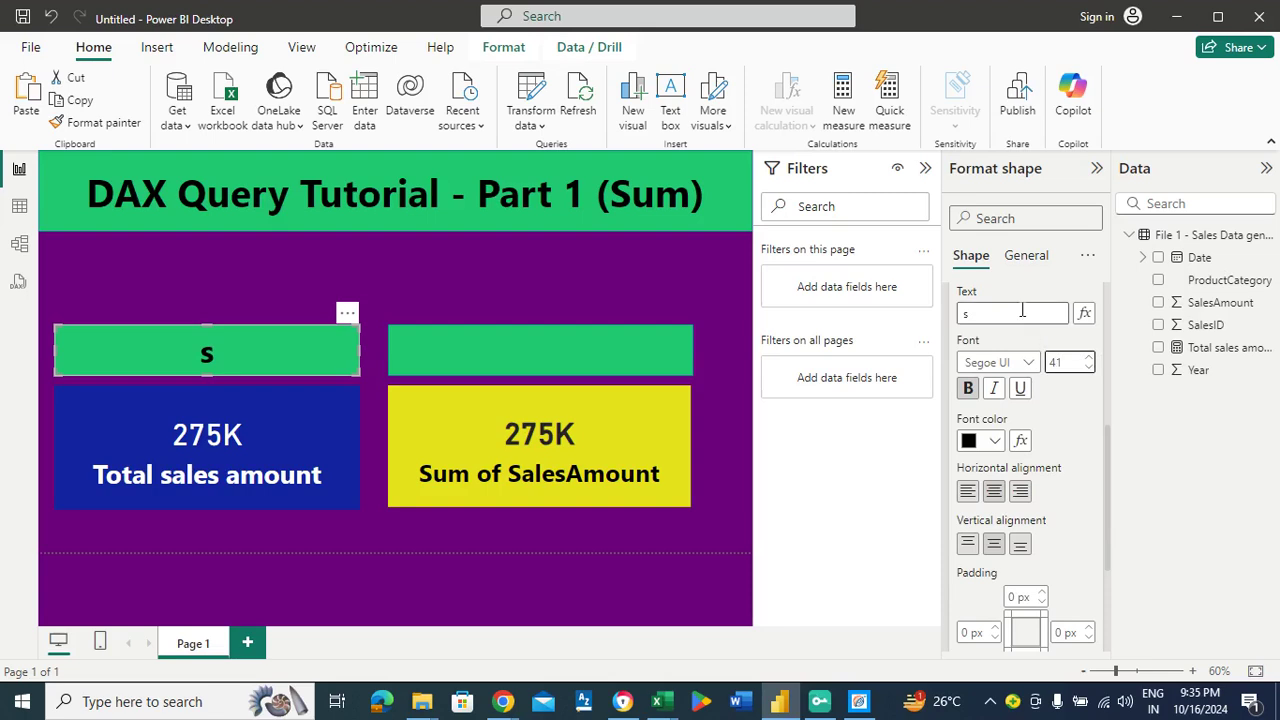
{"action": "type", "text": "\\"}
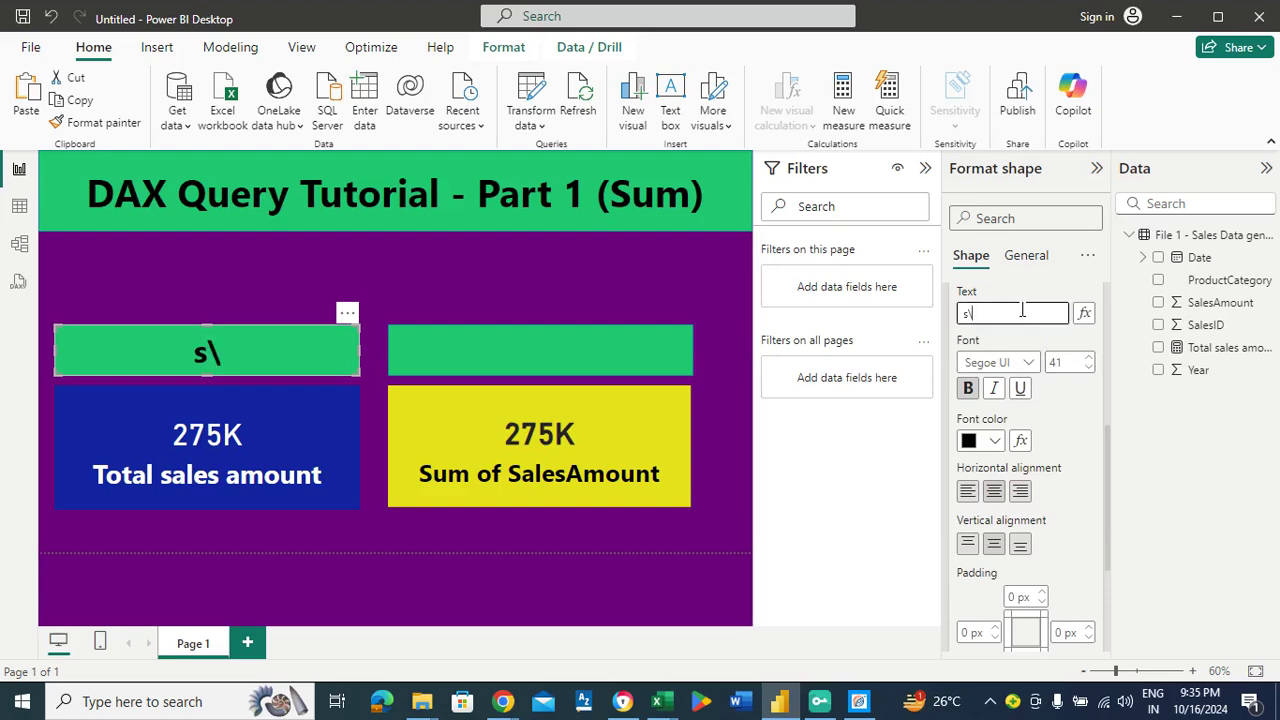
{"action": "type", "text": "Sum calculated"}
{"action": "left_click", "coordinate": [1089, 366]}
{"action": "left_click", "coordinate": [1089, 366]}
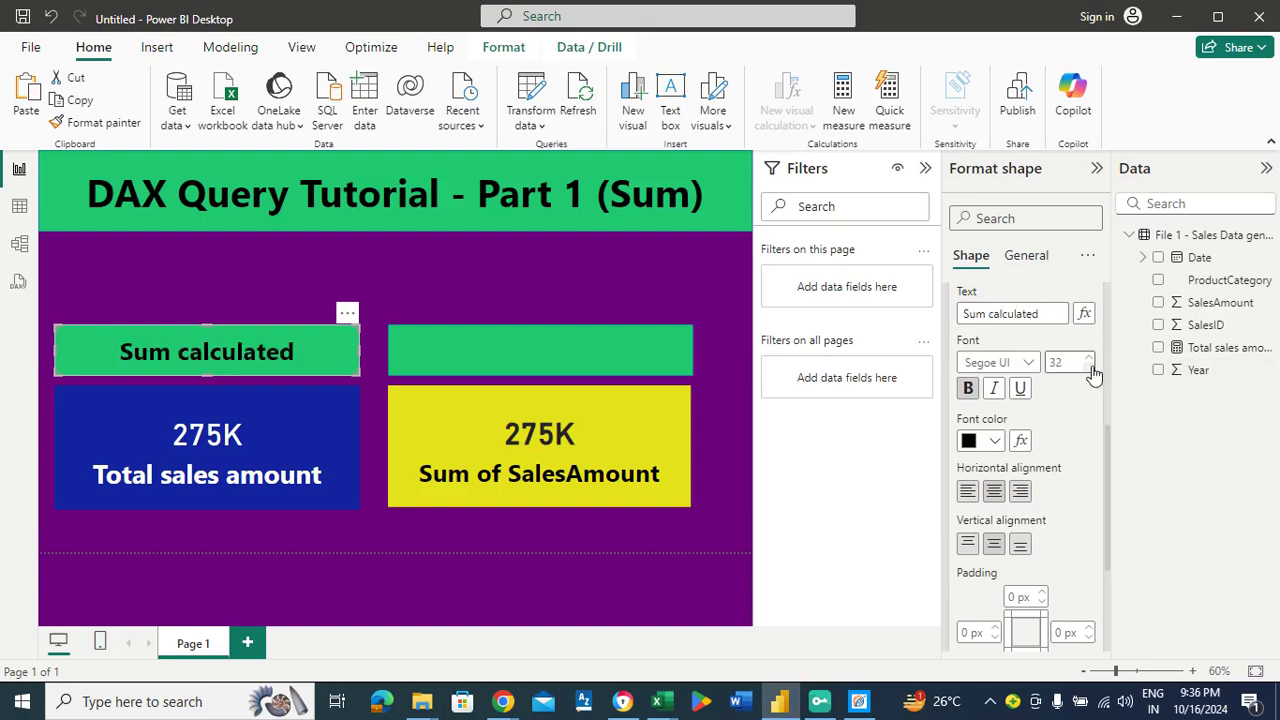
Extend the rectangle's text to Sum calculated through DAX and reduce the font size to 27
{"action": "left_click", "coordinate": [1049, 315]}
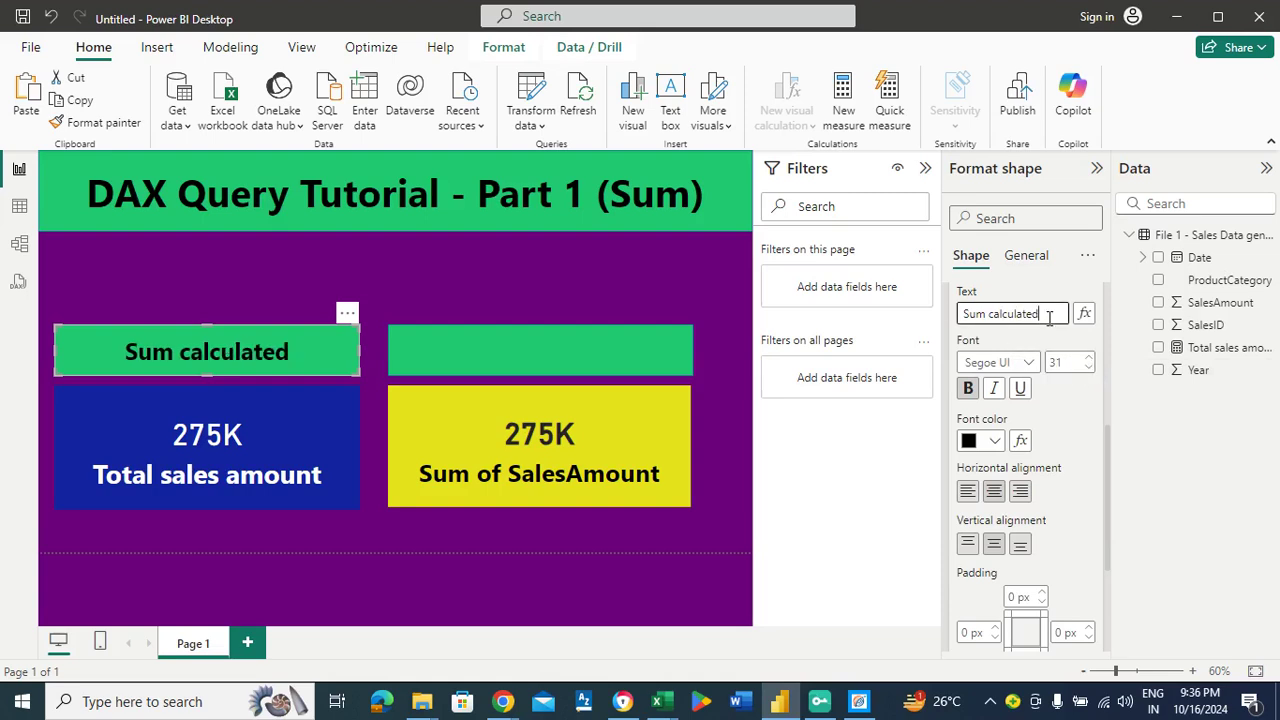
{"action": "type", "text": "through"}
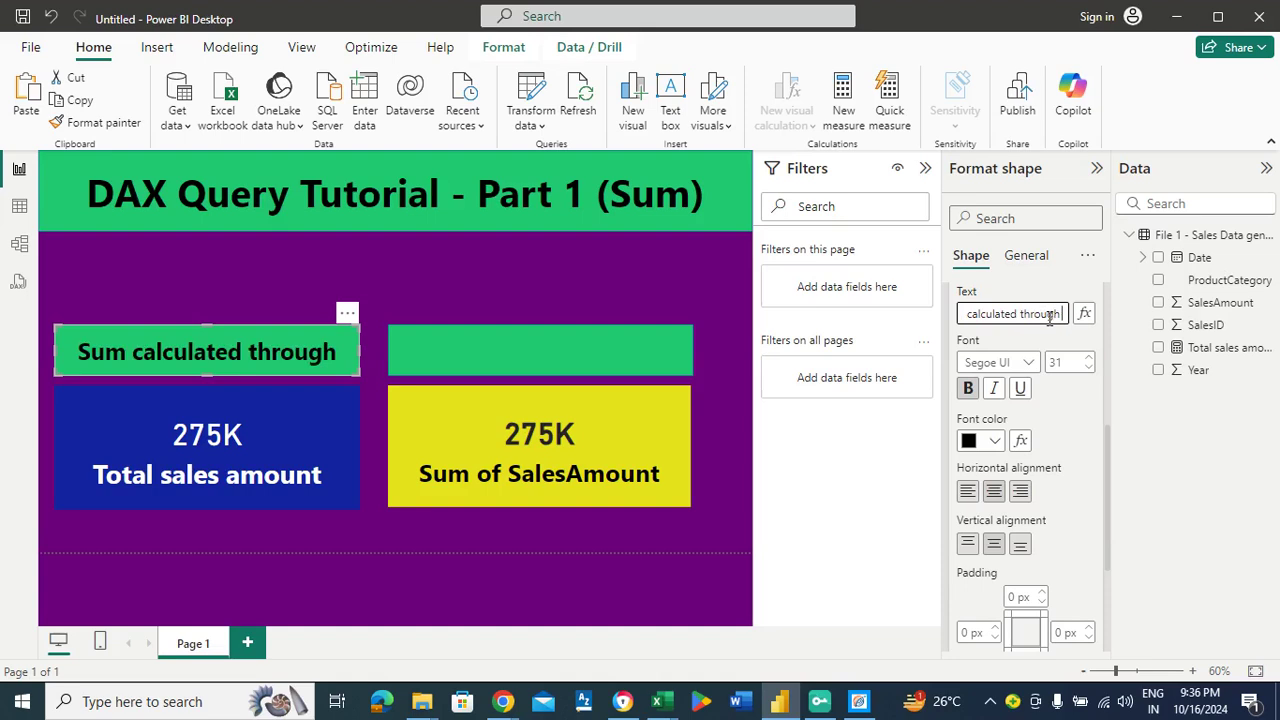
{"action": "type", "text": " S"}
{"action": "key", "text": "BackSpace"}
{"action": "type", "text": "DAX"}
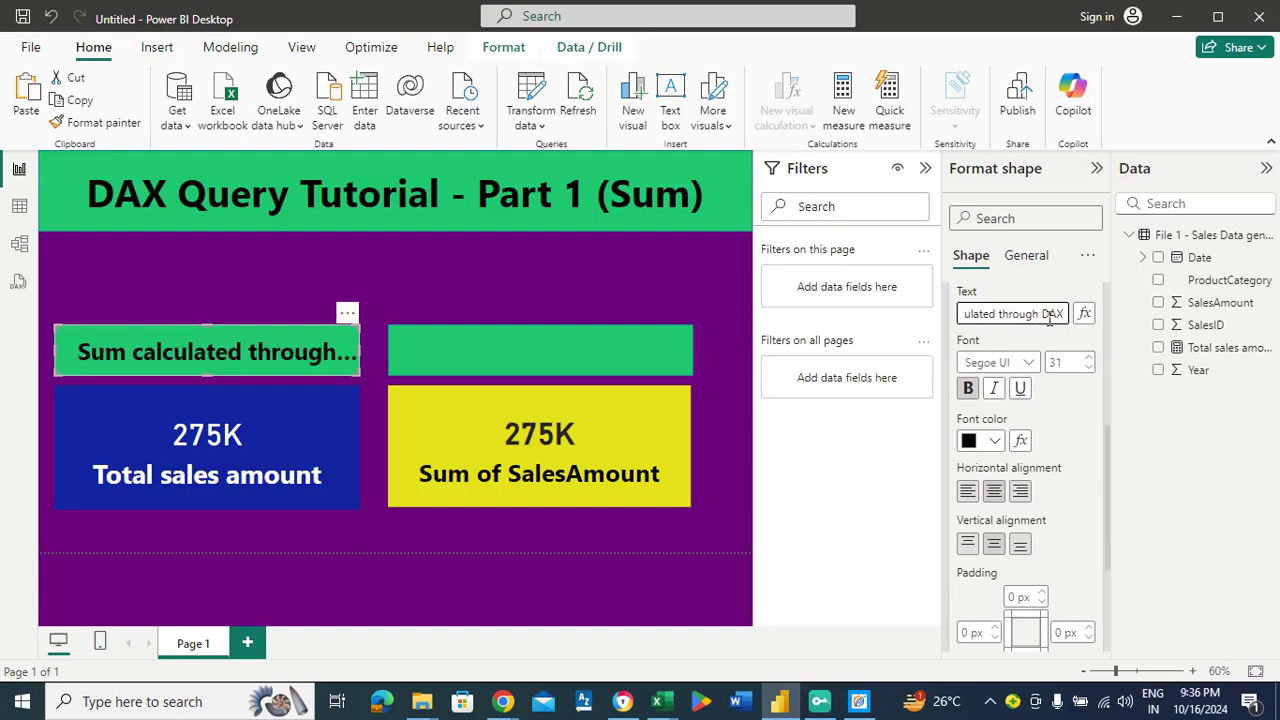
{"action": "left_click", "coordinate": [1089, 367]}
{"action": "left_click", "coordinate": [1089, 367]}
{"action": "left_click", "coordinate": [1089, 367]}
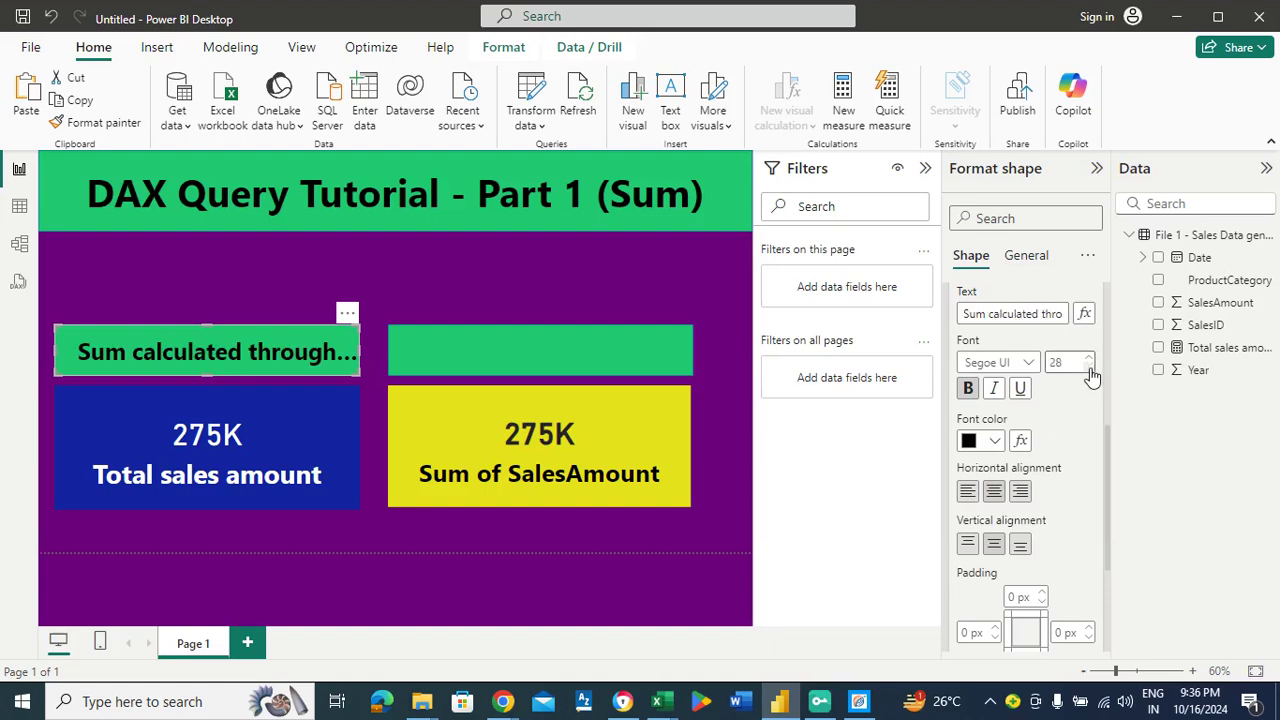
{"action": "left_click", "coordinate": [1089, 367]}
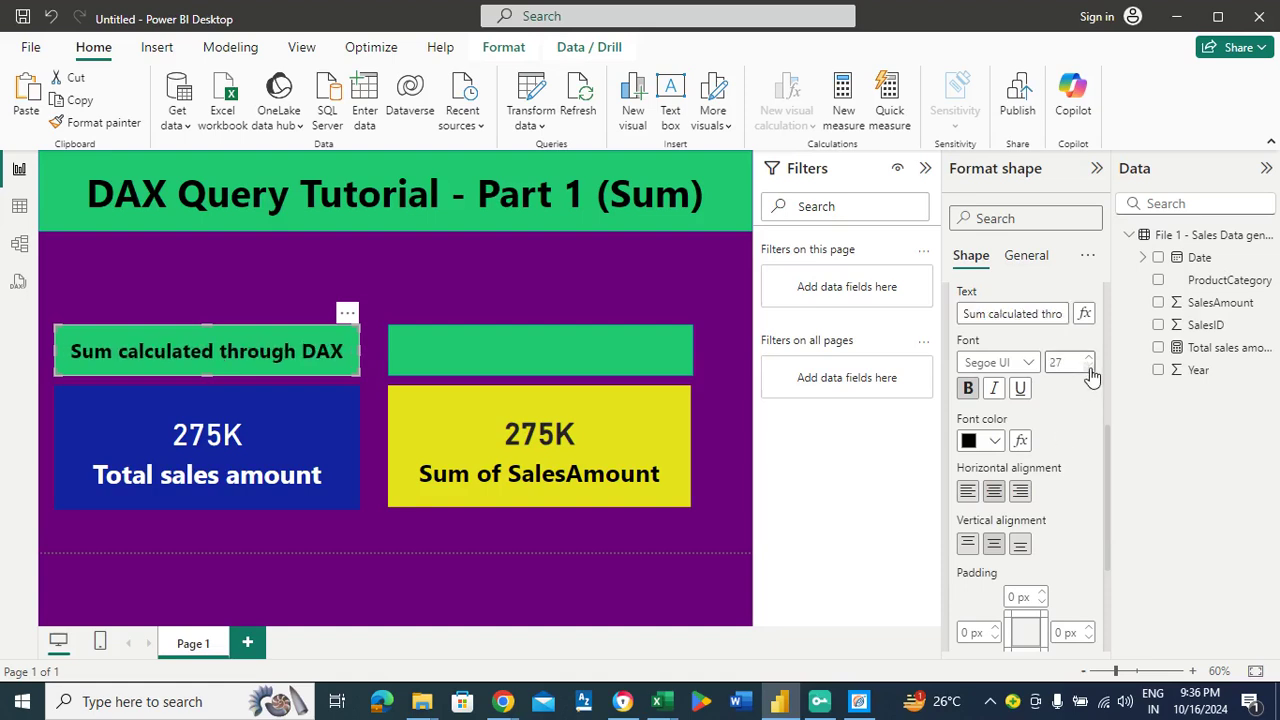
Complete the text as Sum calculated through DAX Query, reduce the font size to 24 and keep it bold
{"action": "left_click", "coordinate": [1061, 320]}
{"action": "key", "text": "Right"}
{"action": "key", "text": "Right"}
{"action": "key", "text": "Right"}
{"action": "key", "text": "Right"}
{"action": "key", "text": "Right"}
{"action": "key", "text": "Right"}
{"action": "key", "text": "Right"}
{"action": "key", "text": "Right"}
{"action": "type", "text": "Query"}
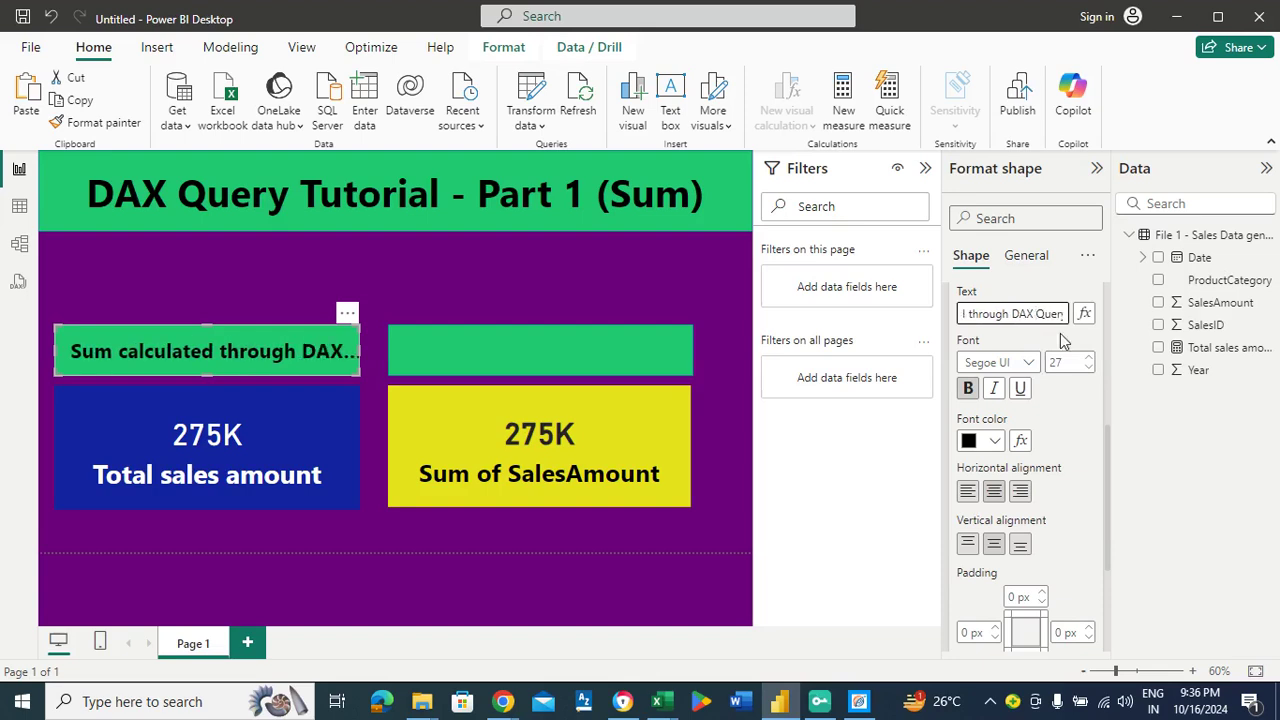
{"action": "left_click", "coordinate": [1088, 368]}
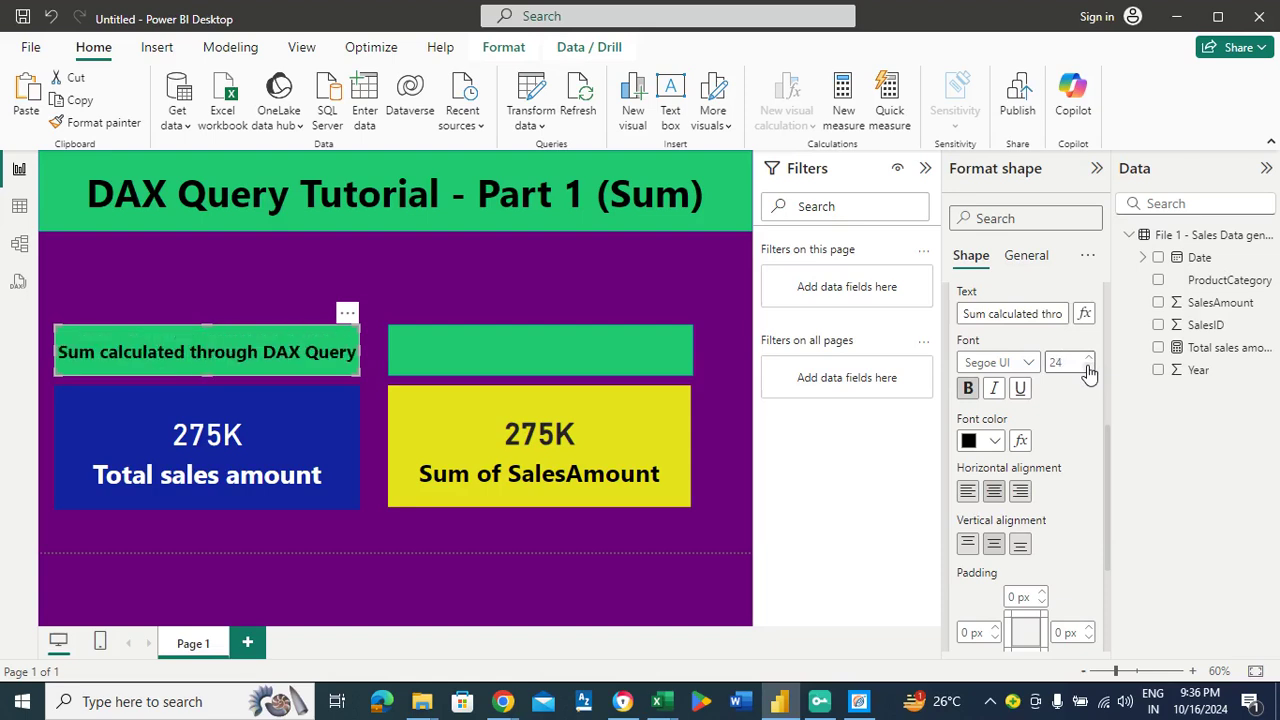
{"action": "left_click", "coordinate": [968, 390]}
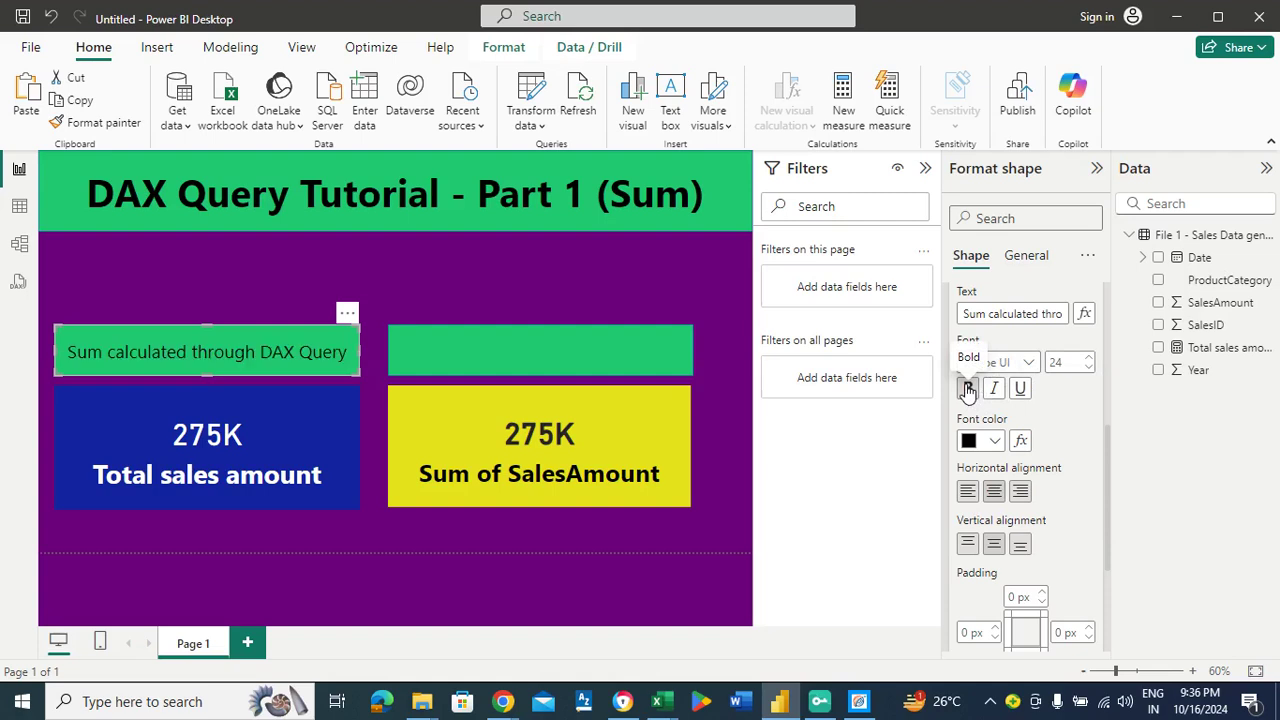
{"action": "left_click", "coordinate": [968, 390]}
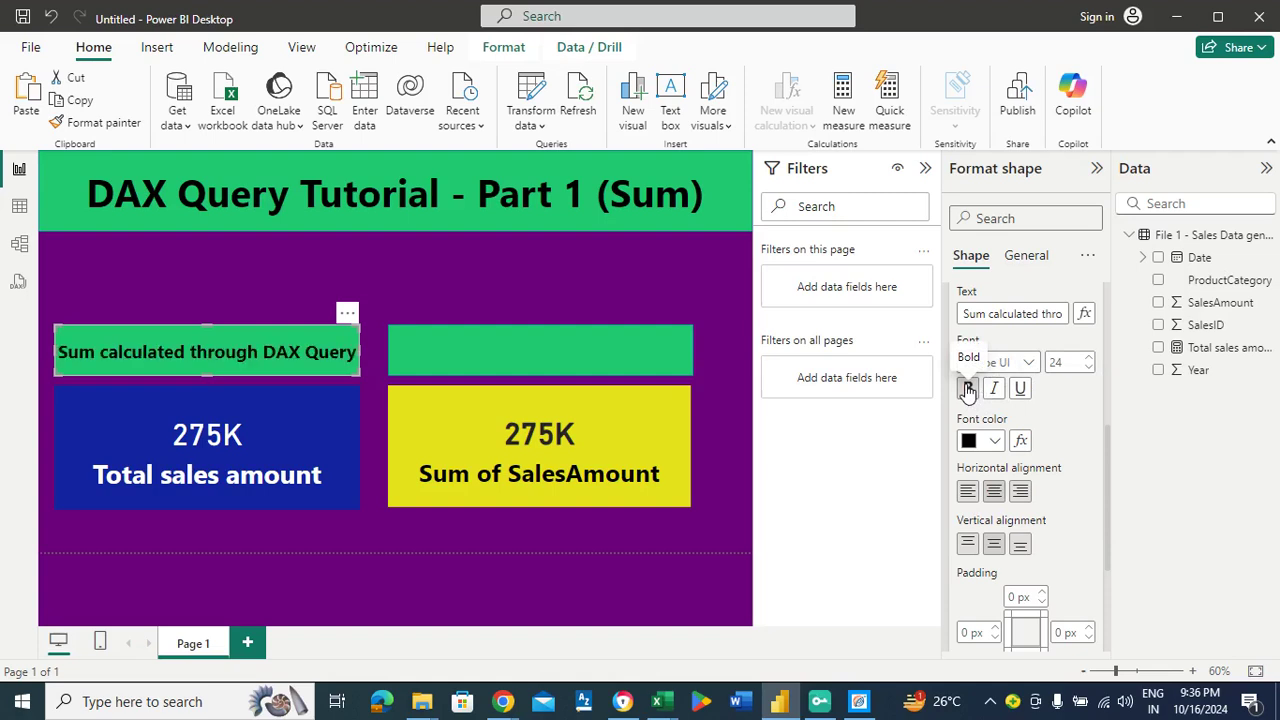
{"action": "left_click", "coordinate": [458, 298]}
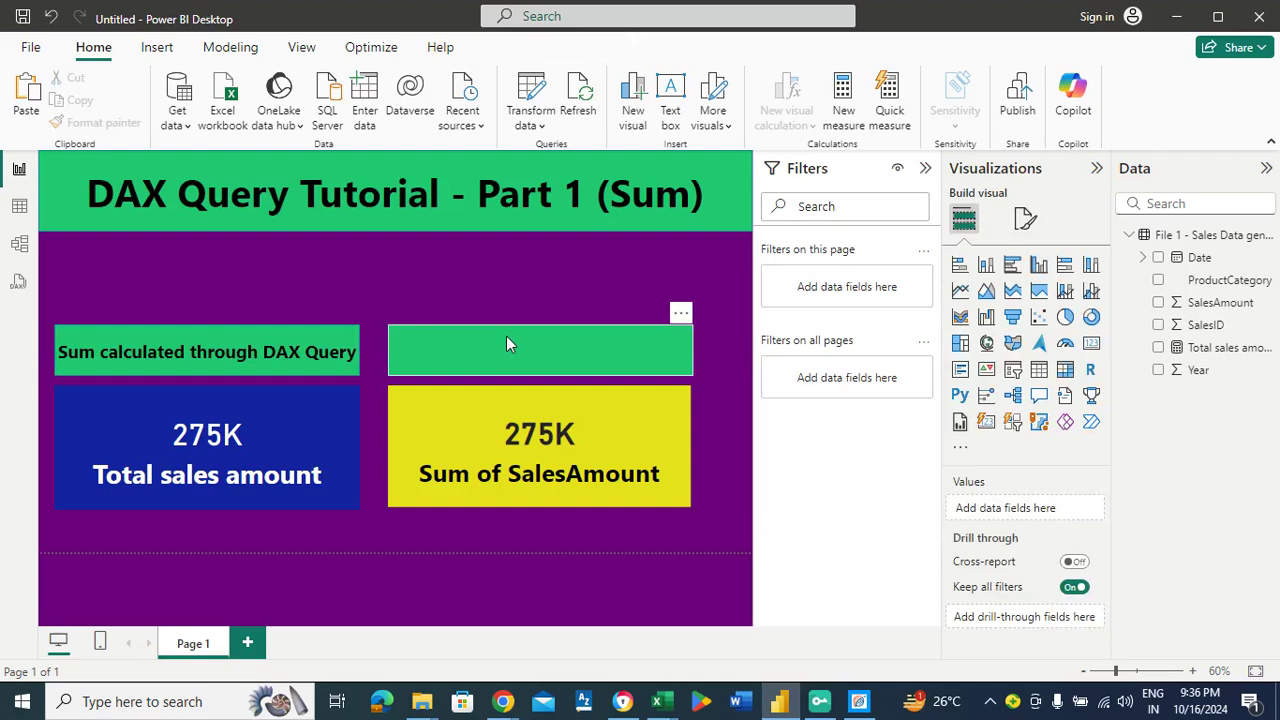
Enter Sum without as the shape text of the green rectangle above the Sum of SalesAmount card
{"action": "left_click", "coordinate": [507, 343]}
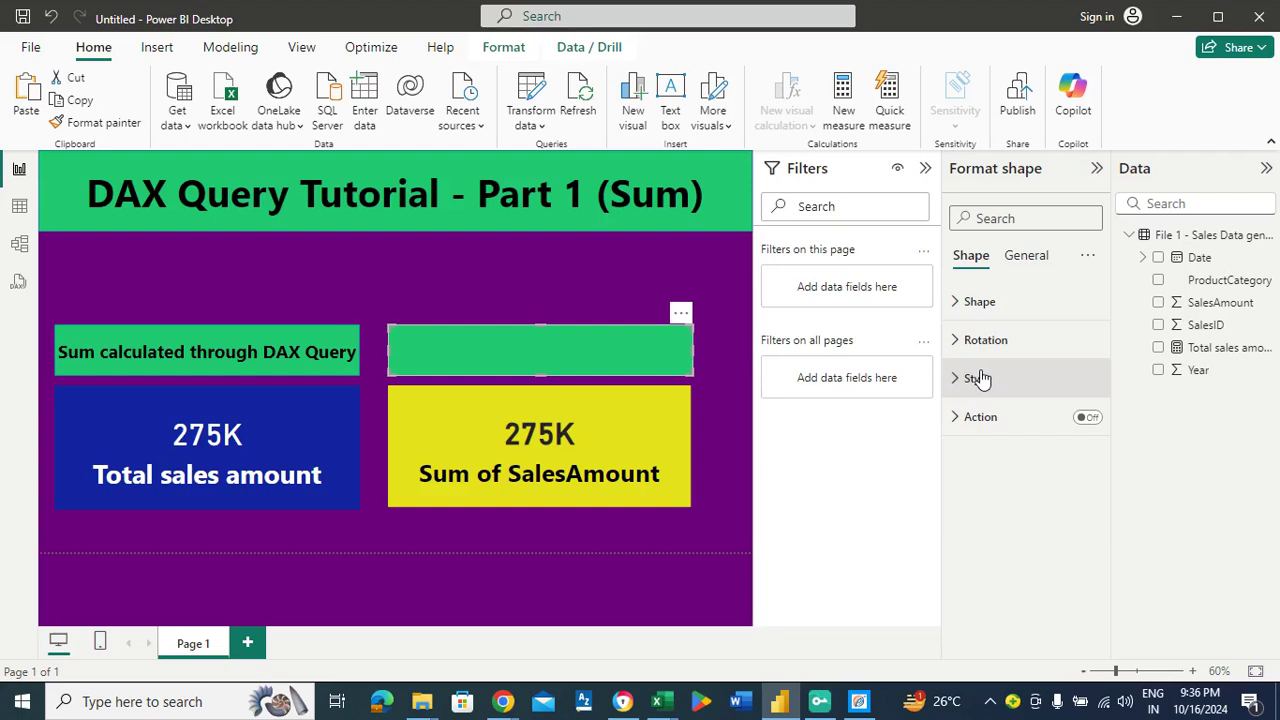
{"action": "left_click", "coordinate": [978, 378]}
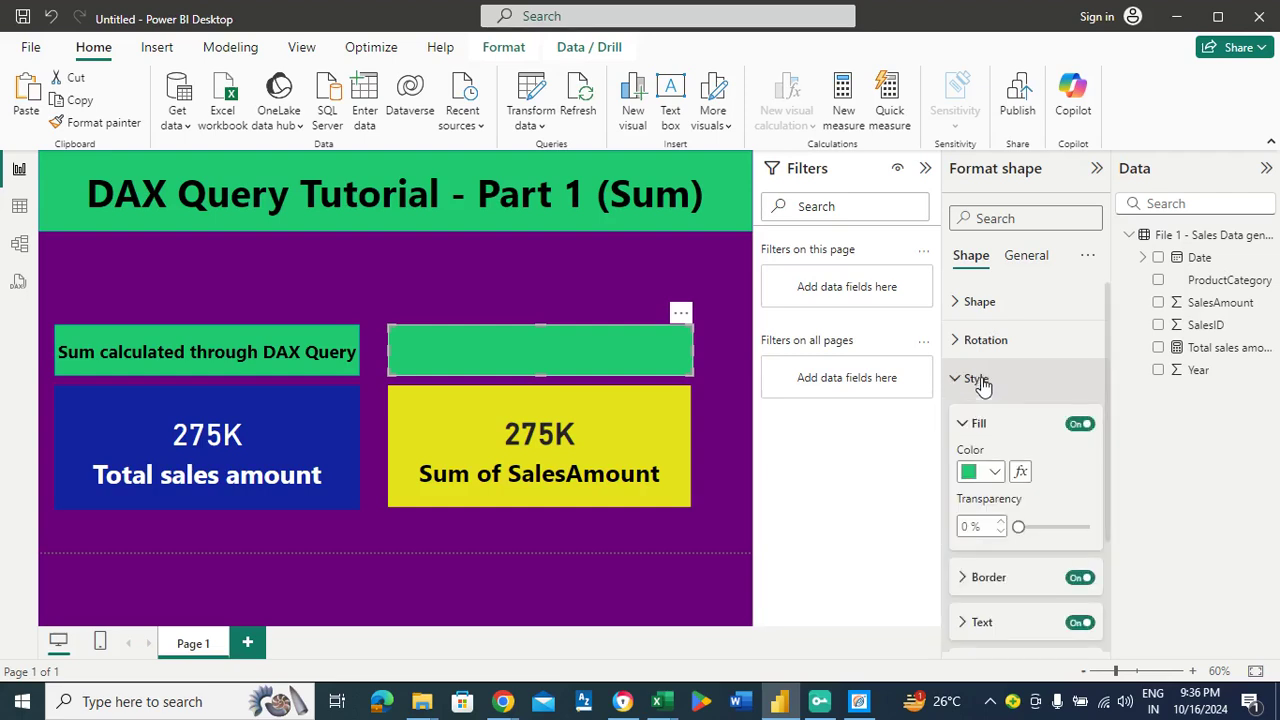
{"action": "left_click", "coordinate": [1000, 622]}
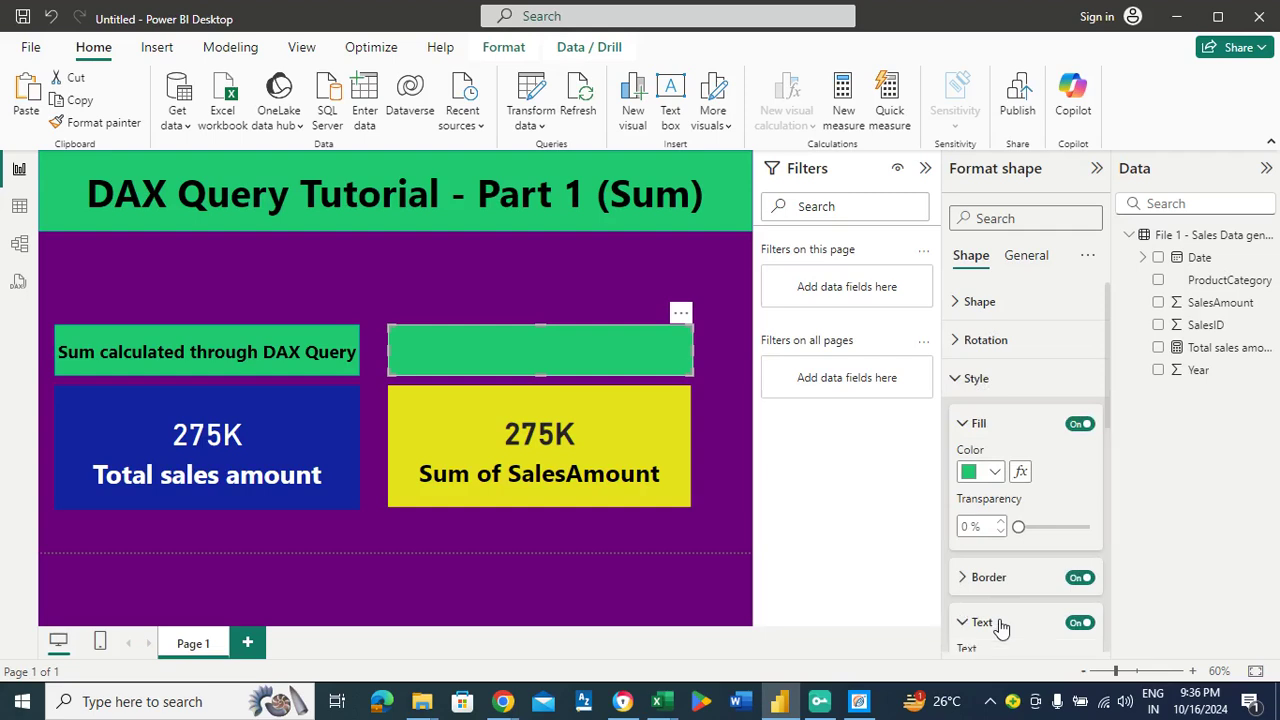
{"action": "left_click_drag", "start_coordinate": [1105, 398], "coordinate": [1117, 509]}
{"action": "left_click", "coordinate": [1036, 389]}
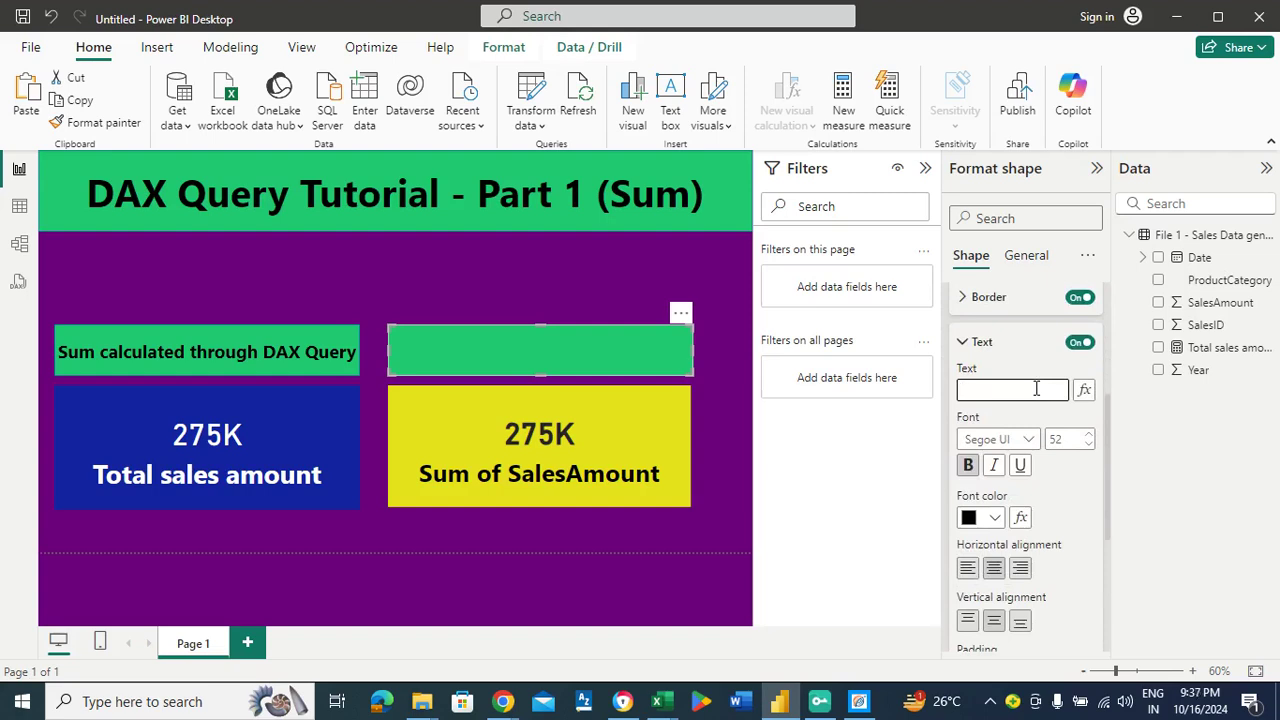
{"action": "type", "text": "Sum"}
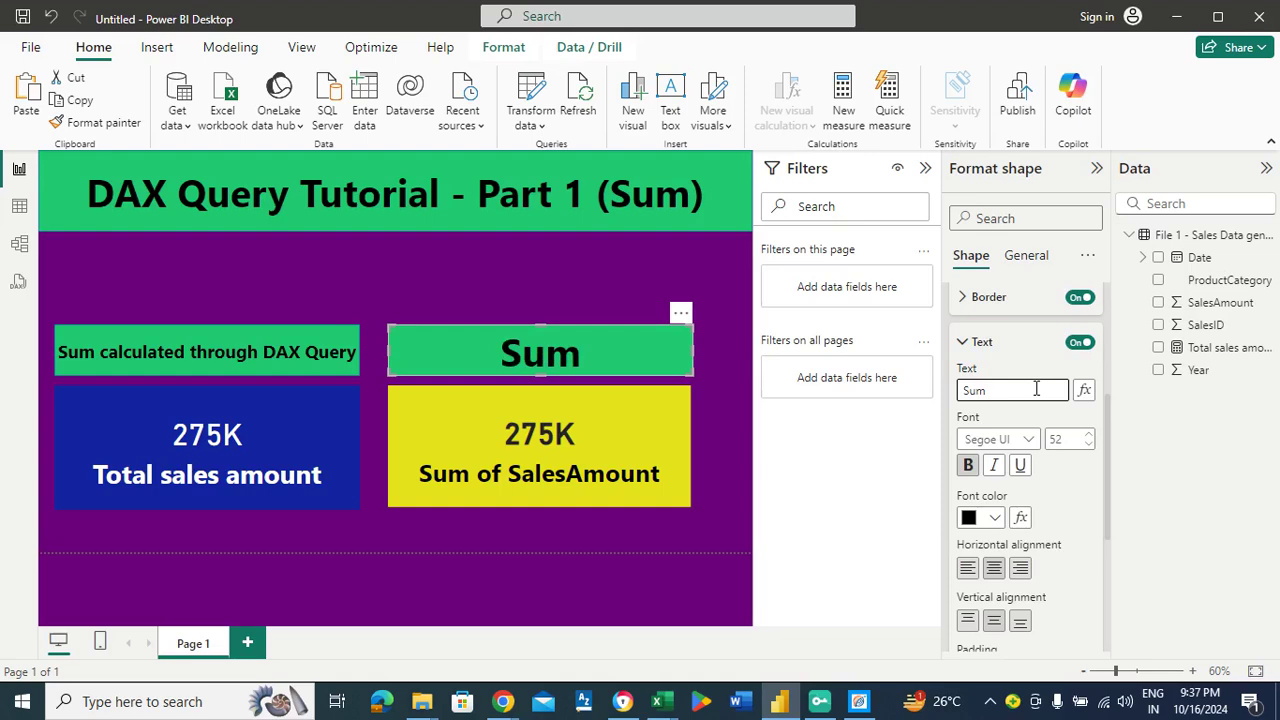
{"action": "type", "text": " without"}
Reduce the font size of the text in the rectangle above the Sum of SalesAmount card to 33
{"action": "left_click", "coordinate": [1087, 436]}
{"action": "left_click", "coordinate": [1087, 436]}
{"action": "left_click", "coordinate": [1087, 436]}
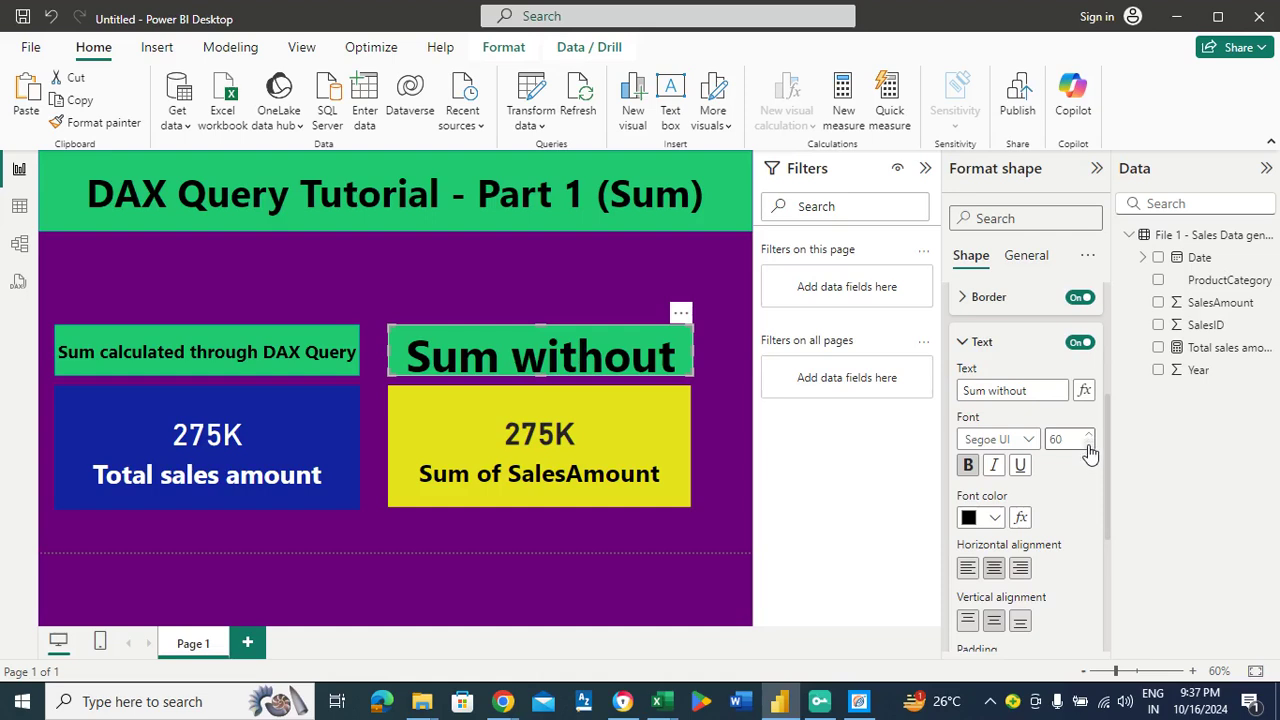
{"action": "left_click", "coordinate": [1087, 445]}
{"action": "left_click", "coordinate": [1087, 445]}
{"action": "left_click", "coordinate": [1087, 445]}
{"action": "left_click", "coordinate": [1087, 445]}
{"action": "left_click", "coordinate": [1087, 445]}
{"action": "left_click", "coordinate": [1087, 445]}
{"action": "left_click", "coordinate": [1088, 446]}
{"action": "left_click", "coordinate": [1088, 446]}
{"action": "left_click", "coordinate": [1088, 446]}
{"action": "left_click", "coordinate": [1088, 446]}
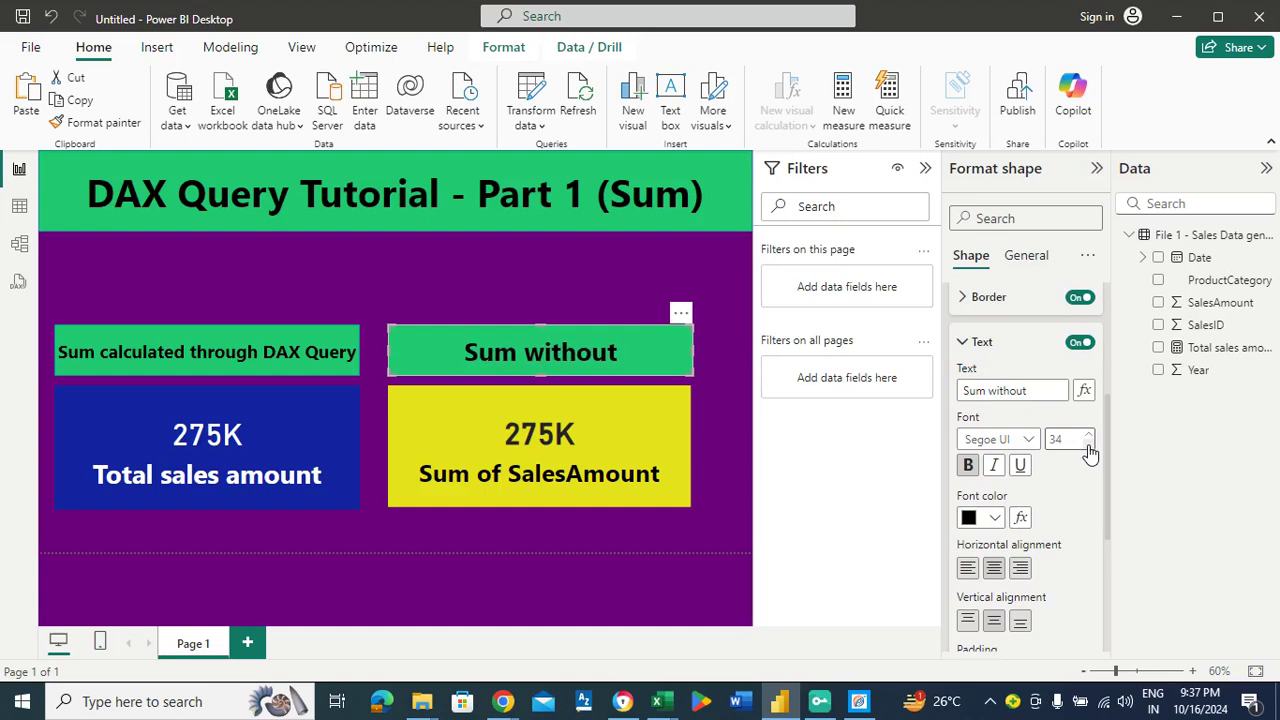
{"action": "left_click", "coordinate": [1088, 447]}
Try extending the rectangle's text to Sum without any calcula
{"action": "left_click", "coordinate": [1044, 391]}
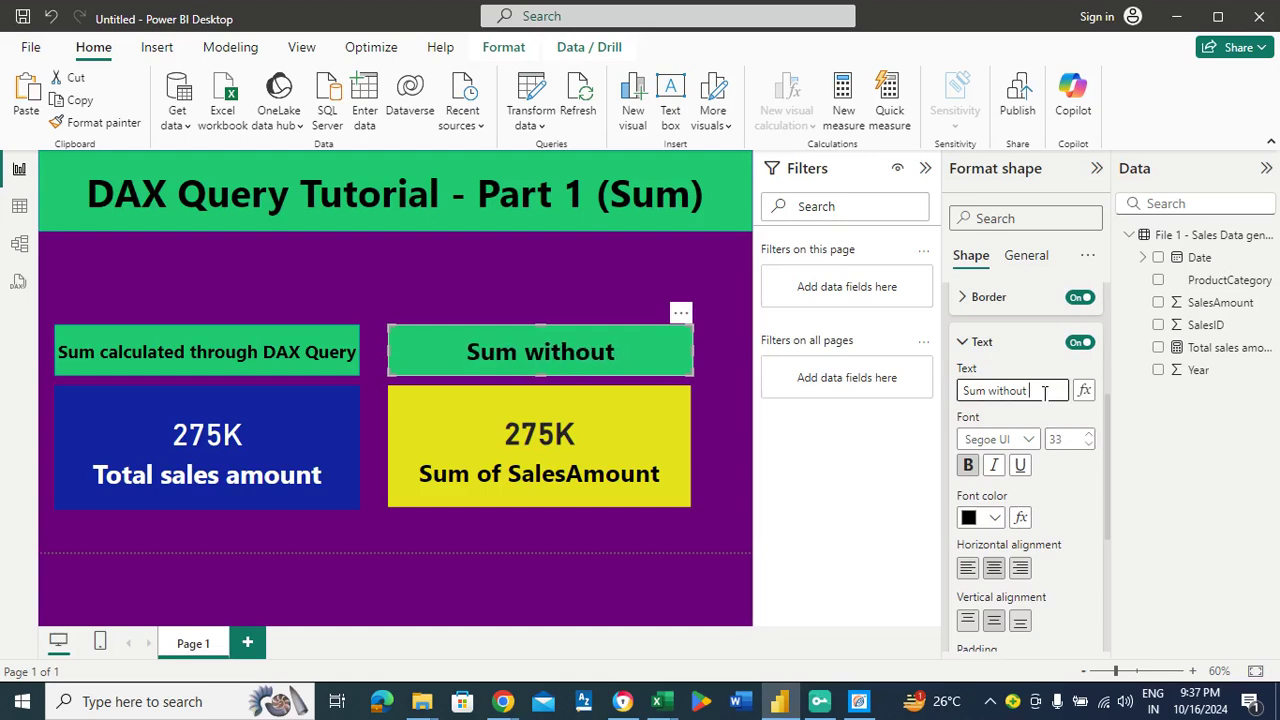
{"action": "type", "text": "any cal"}
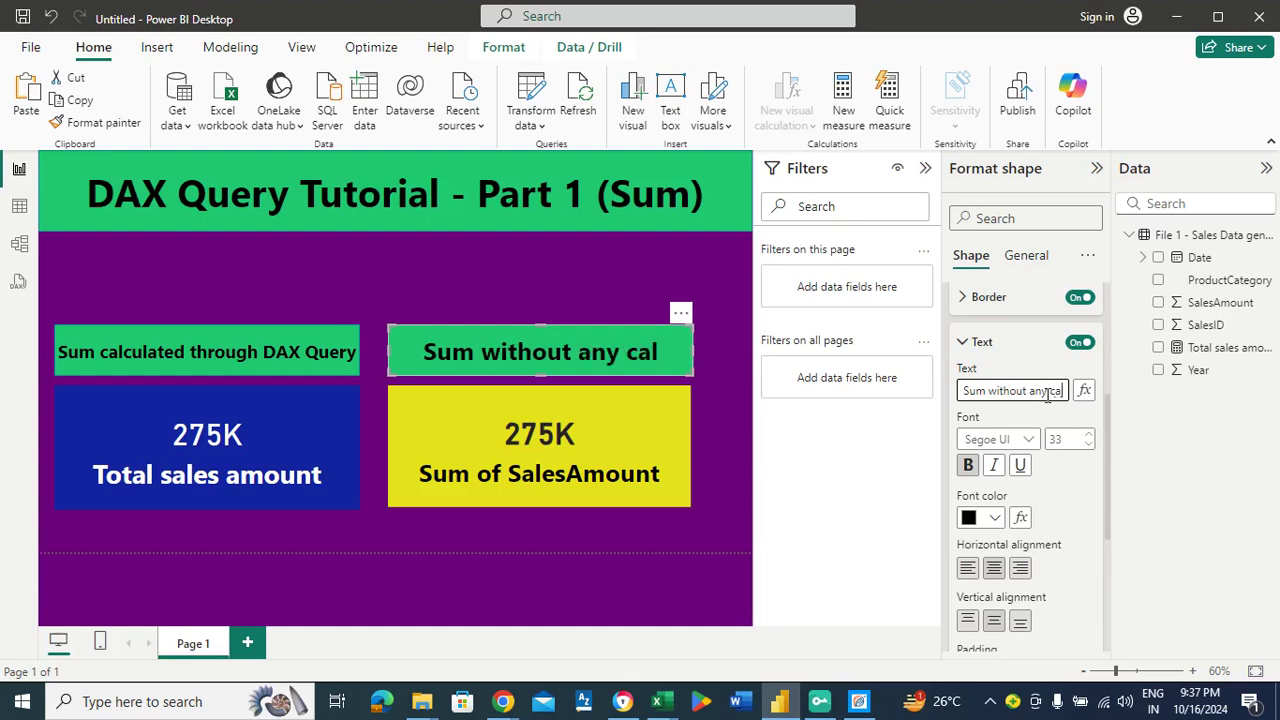
{"action": "type", "text": "cula"}
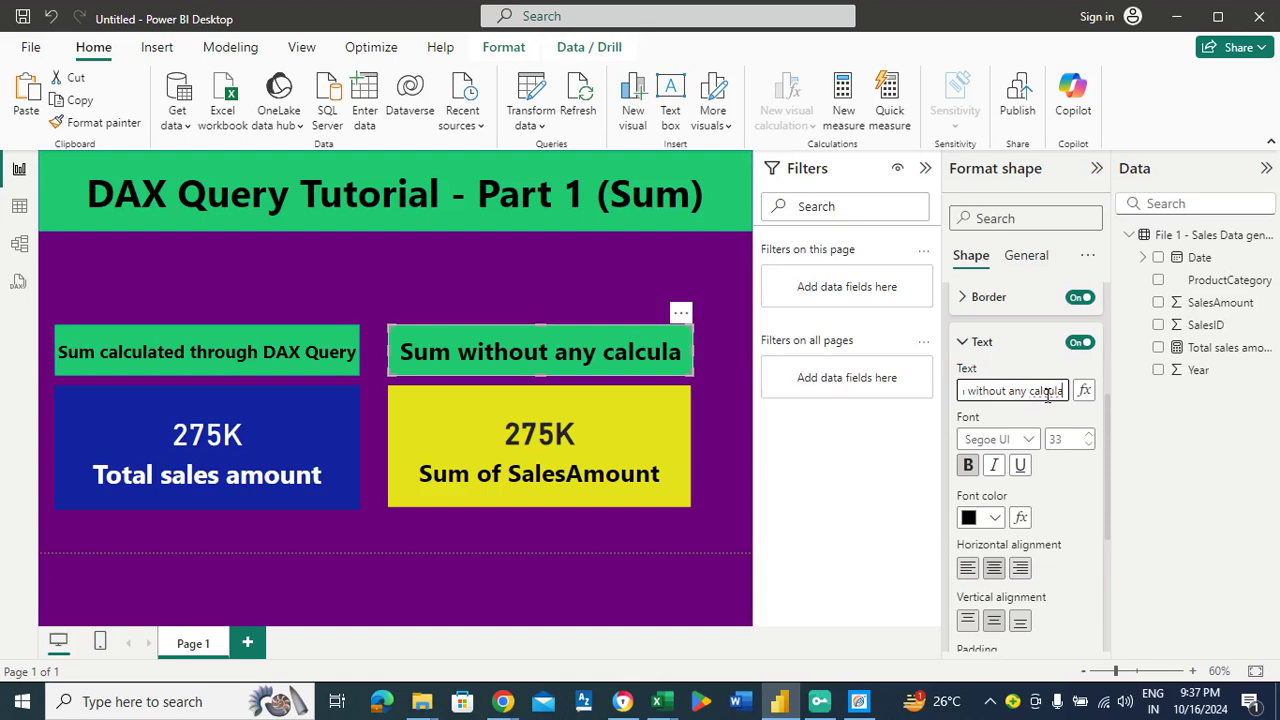
Reword the text of the rectangle above the Sum of SalesAmount card as Normal Sum calculation
{"action": "key", "text": "BackSpace"}
{"action": "key", "text": "BackSpace"}
{"action": "key", "text": "BackSpace"}
{"action": "key", "text": "BackSpace"}
{"action": "key", "text": "BackSpace"}
{"action": "key", "text": "BackSpace"}
{"action": "key", "text": "BackSpace"}
{"action": "key", "text": "BackSpace"}
{"action": "key", "text": "BackSpace"}
{"action": "key", "text": "BackSpace"}
{"action": "key", "text": "BackSpace"}
{"action": "key", "text": "BackSpace"}
{"action": "key", "text": "BackSpace"}
{"action": "key", "text": "BackSpace"}
{"action": "key", "text": "BackSpace"}
{"action": "key", "text": "BackSpace"}
{"action": "key", "text": "BackSpace"}
{"action": "key", "text": "BackSpace"}
{"action": "key", "text": "BackSpace"}
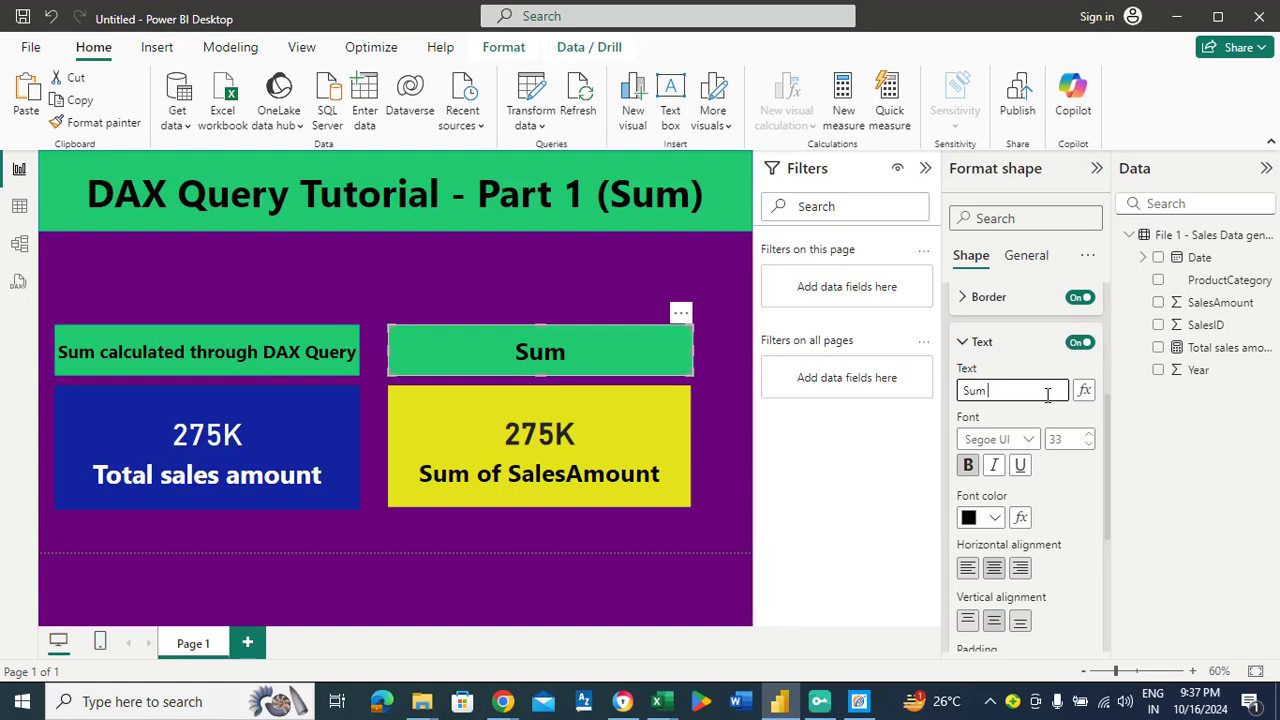
{"action": "type", "text": "calcul"}
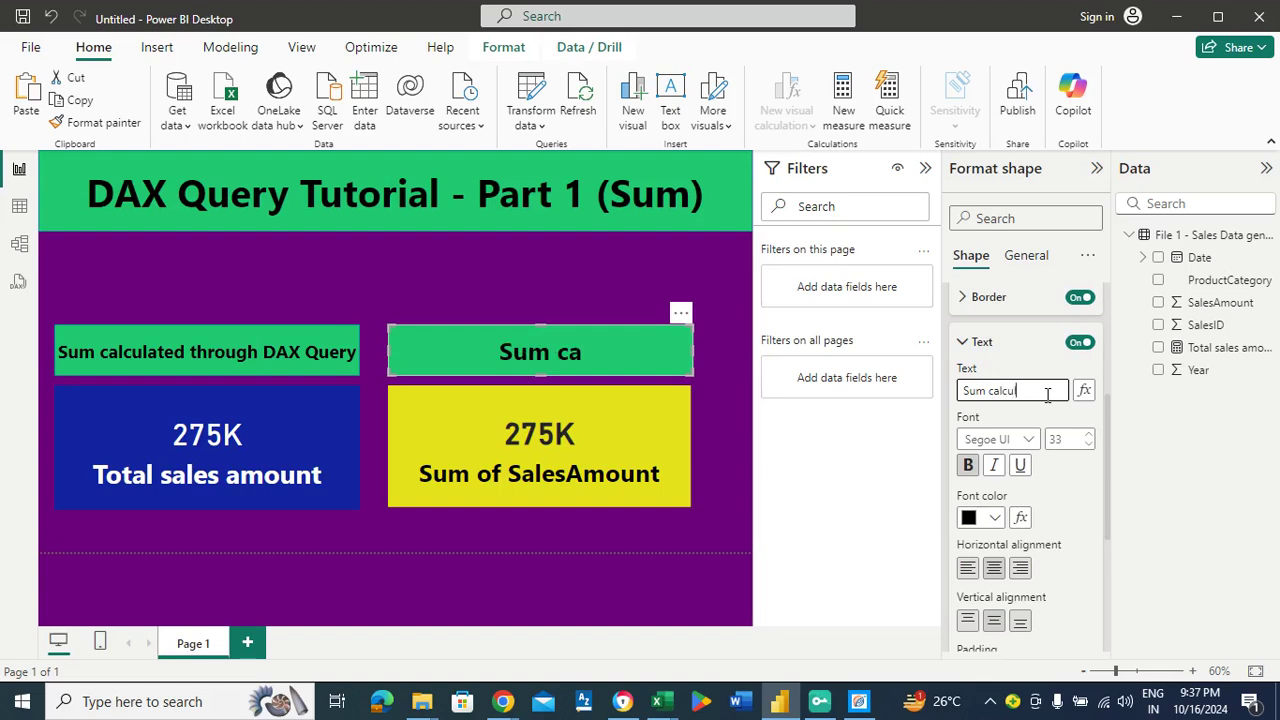
{"action": "type", "text": "ation"}
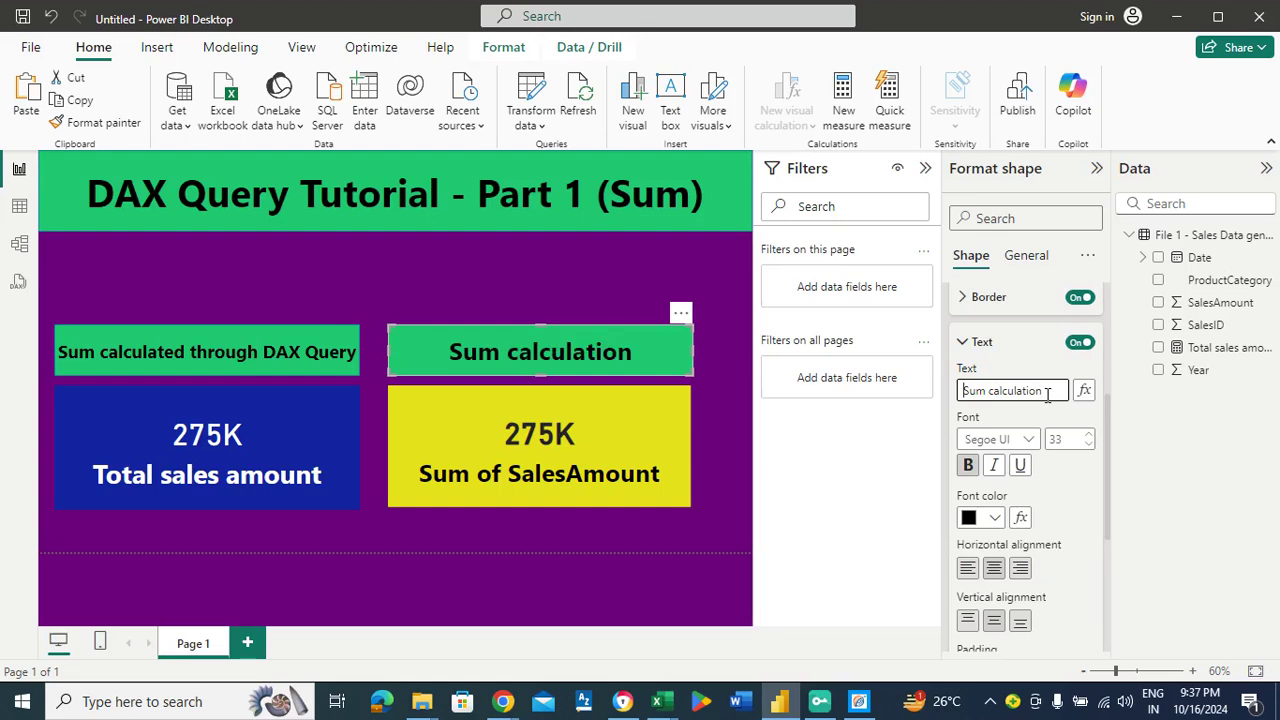
{"action": "type", "text": "Normal"}
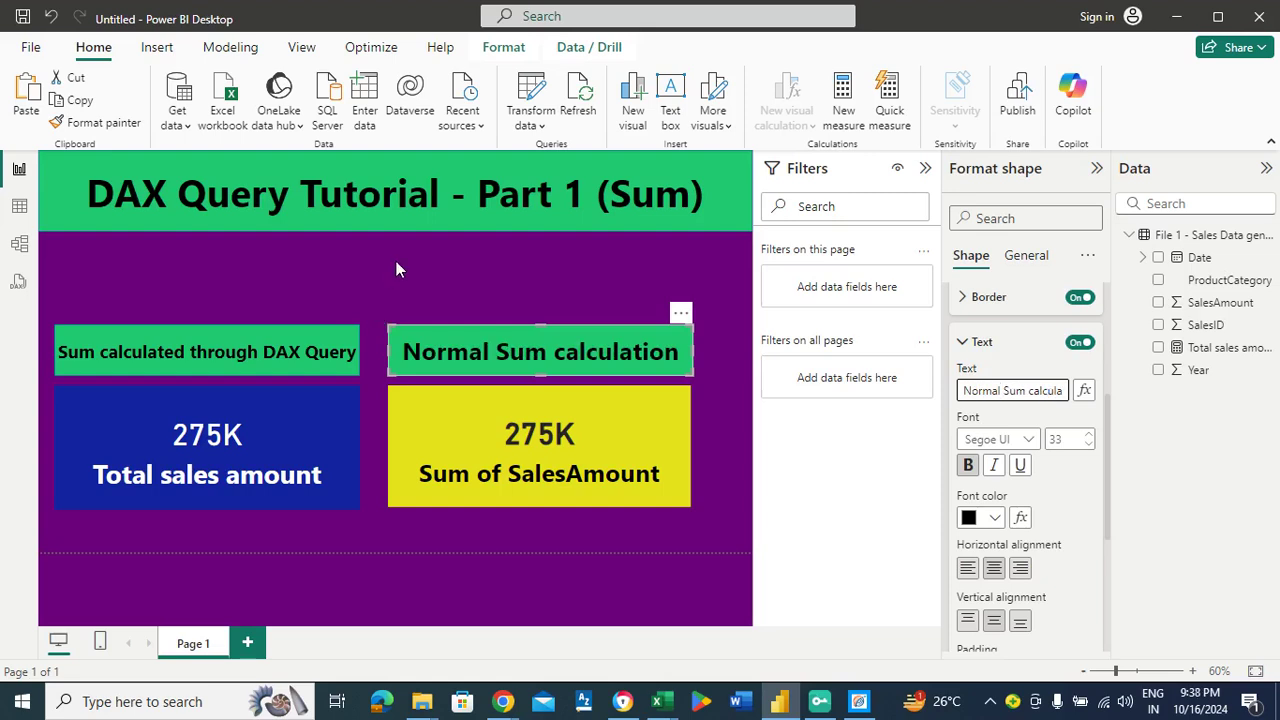
Add a button slicer between the page title and the two label rectangles and assign the Year field to it
{"action": "left_click", "coordinate": [133, 264]}
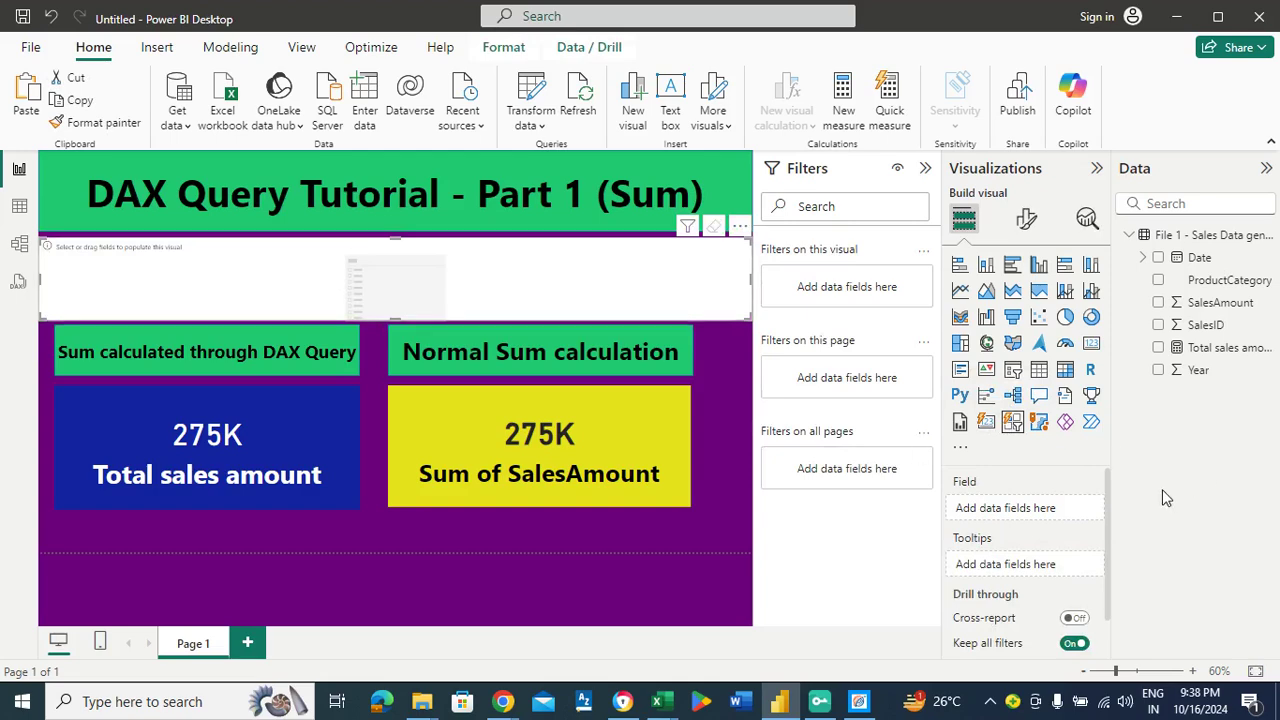
{"action": "left_click_drag", "start_coordinate": [1205, 378], "coordinate": [1040, 512]}
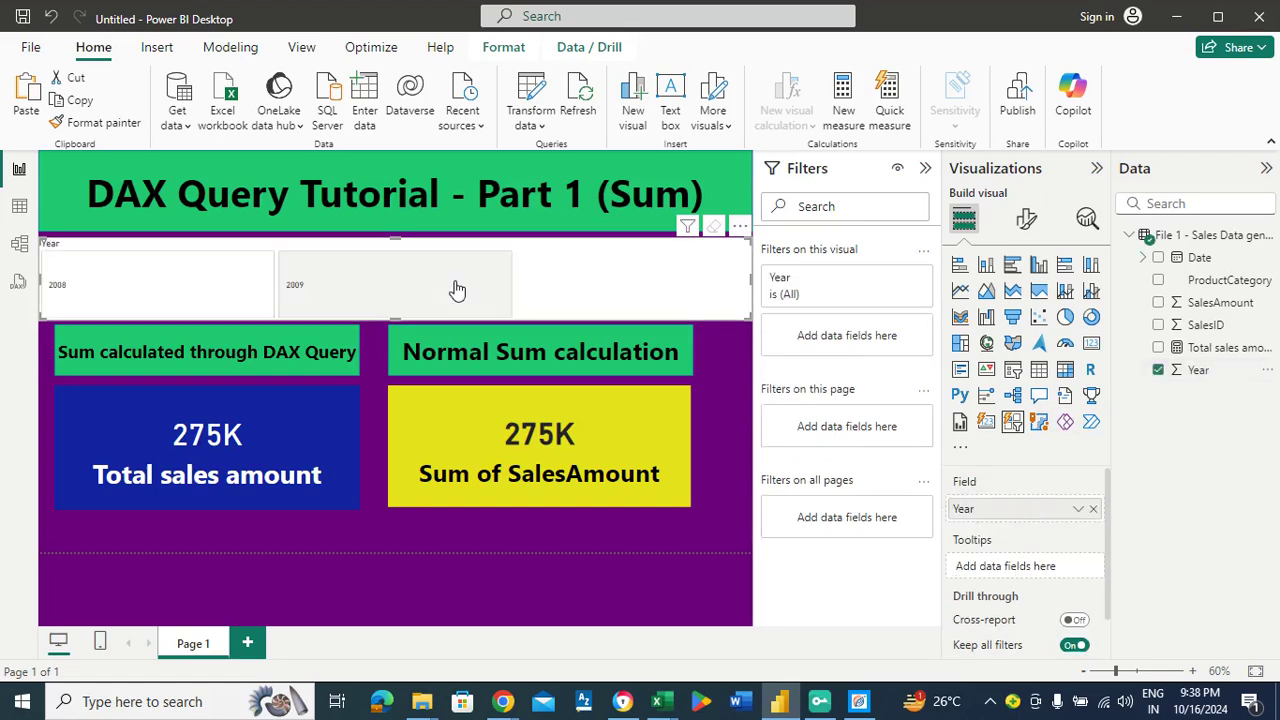
Filter the cards by 2008, 2009 and 2008 again in the Year slicer, and clear the selection
{"action": "left_click", "coordinate": [183, 289]}
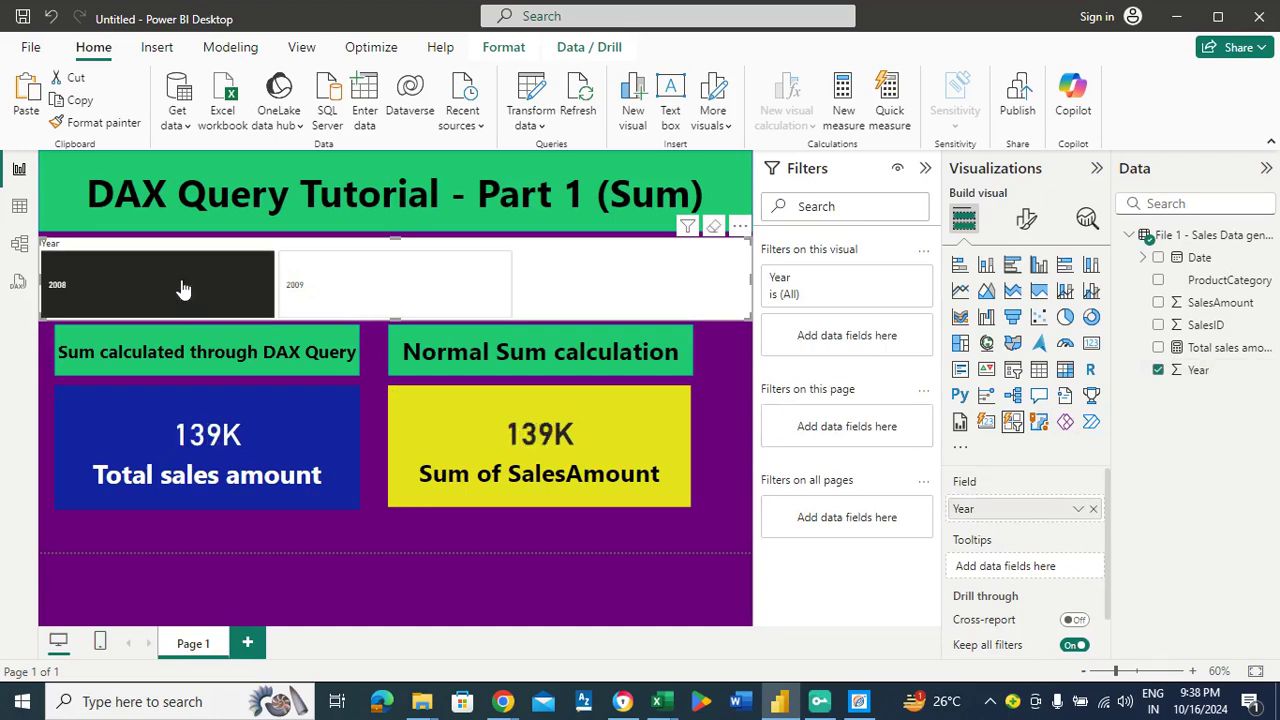
{"action": "left_click", "coordinate": [363, 283]}
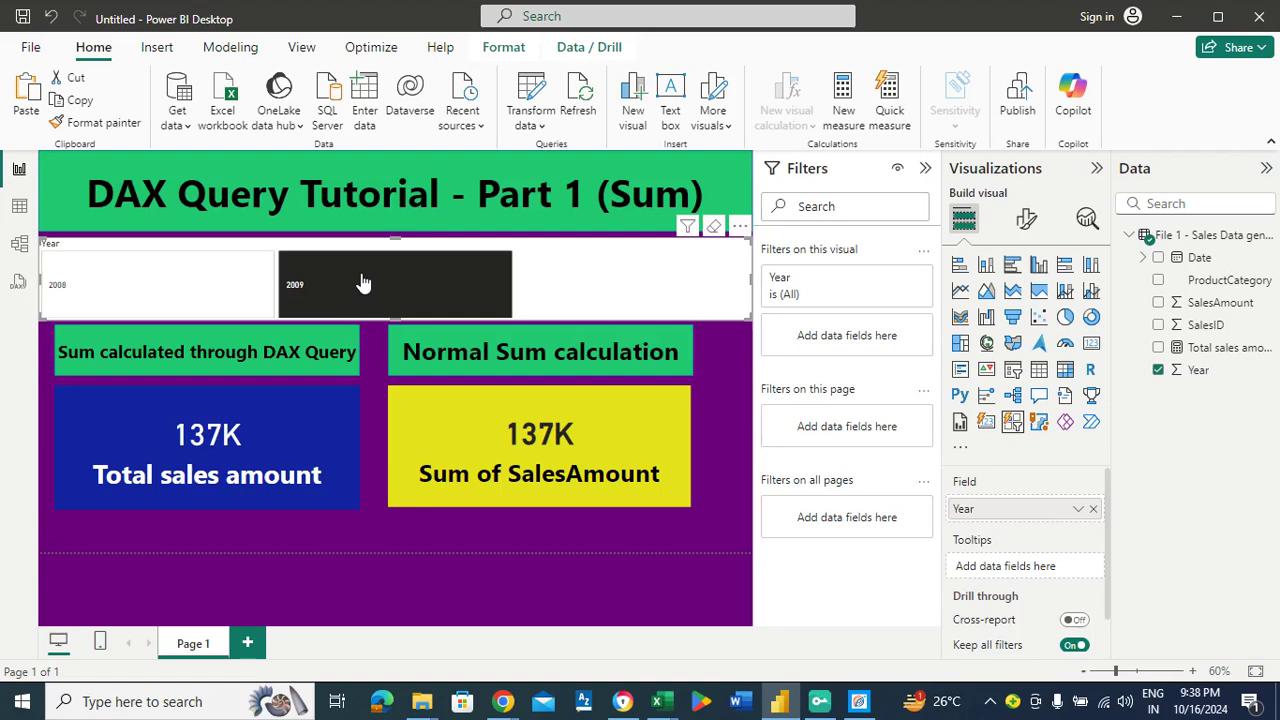
{"action": "left_click", "coordinate": [202, 290]}
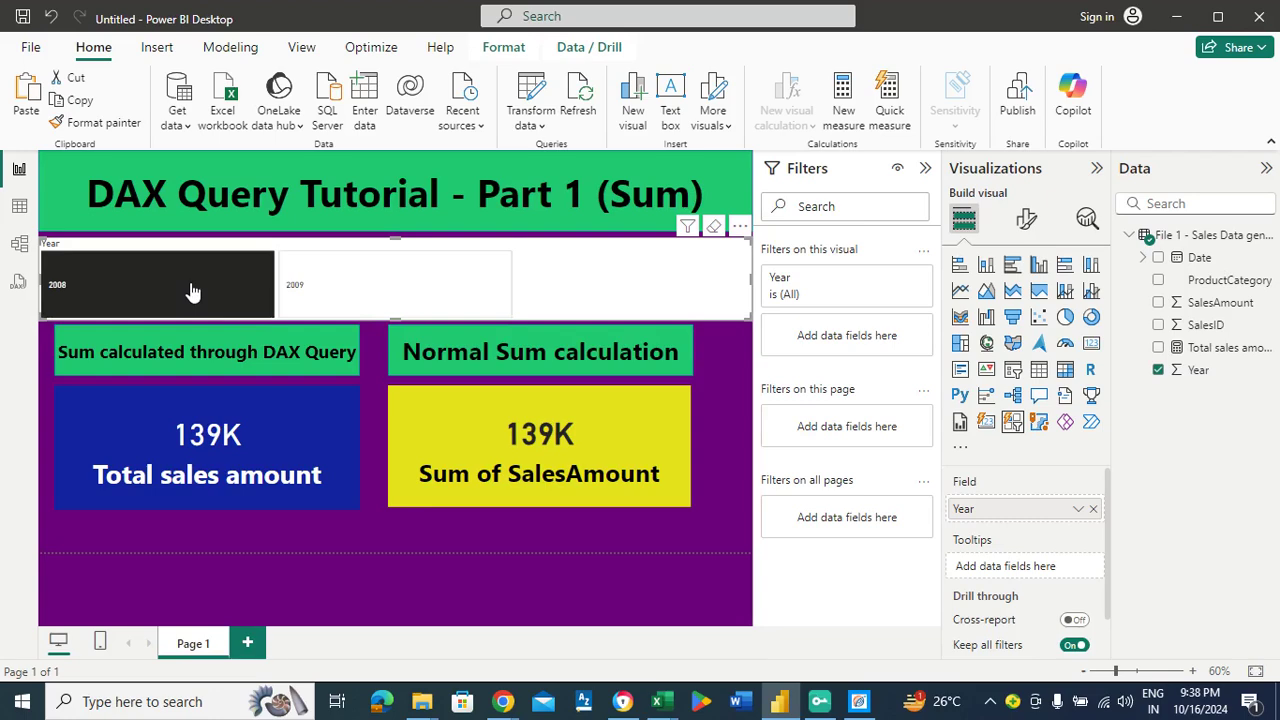
{"action": "left_click", "coordinate": [193, 290]}
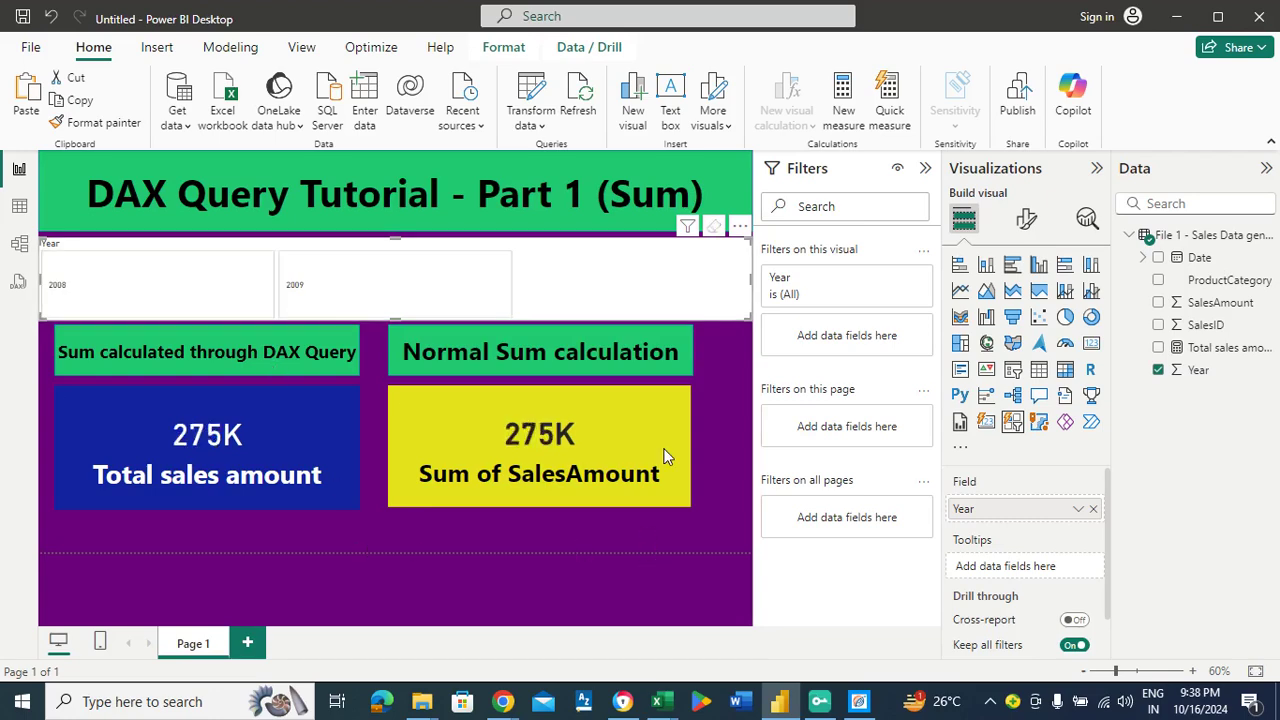
Move the Year slicer slightly up, narrow it from both sides, and lower its upper edge to leave a gap below the title
{"action": "mouse_move", "coordinate": [608, 275]}
{"action": "left_mouse_down"}
{"action": "mouse_move", "coordinate": [640, 274]}
{"action": "mouse_move", "coordinate": [608, 265]}
{"action": "left_mouse_up"}
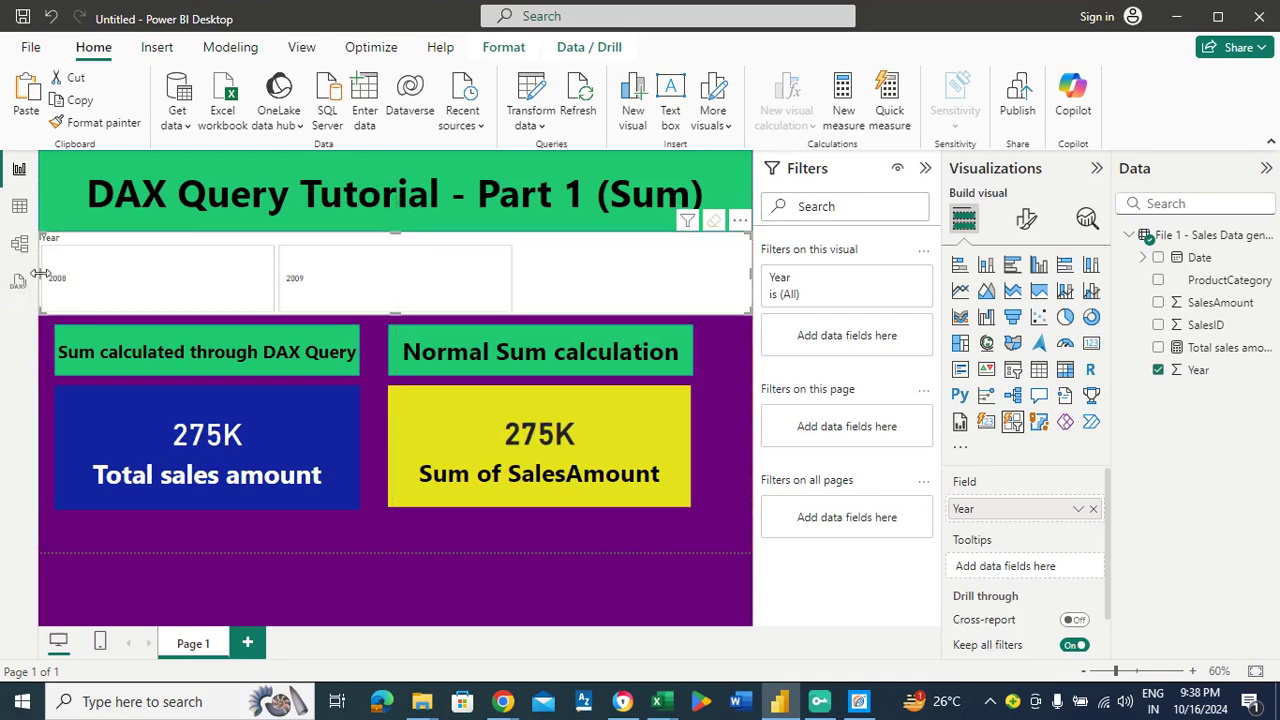
{"action": "left_click_drag", "start_coordinate": [40, 278], "coordinate": [62, 281]}
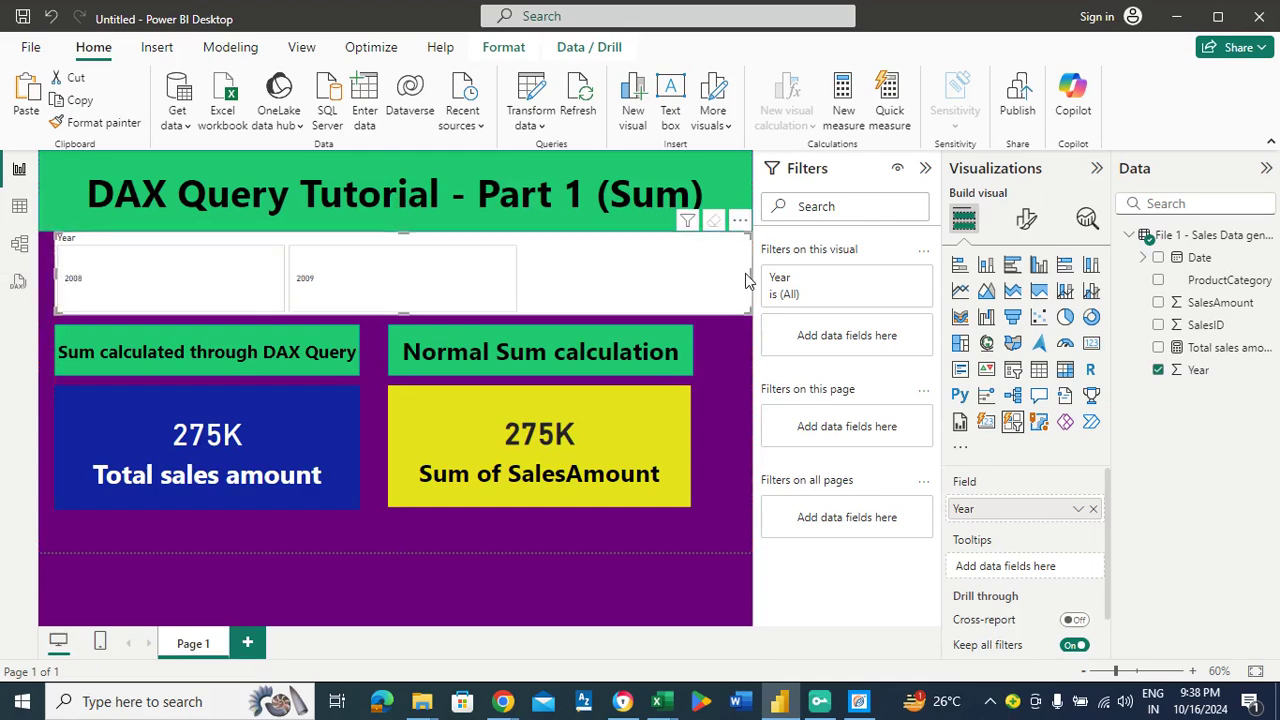
{"action": "left_click_drag", "start_coordinate": [749, 273], "coordinate": [729, 275]}
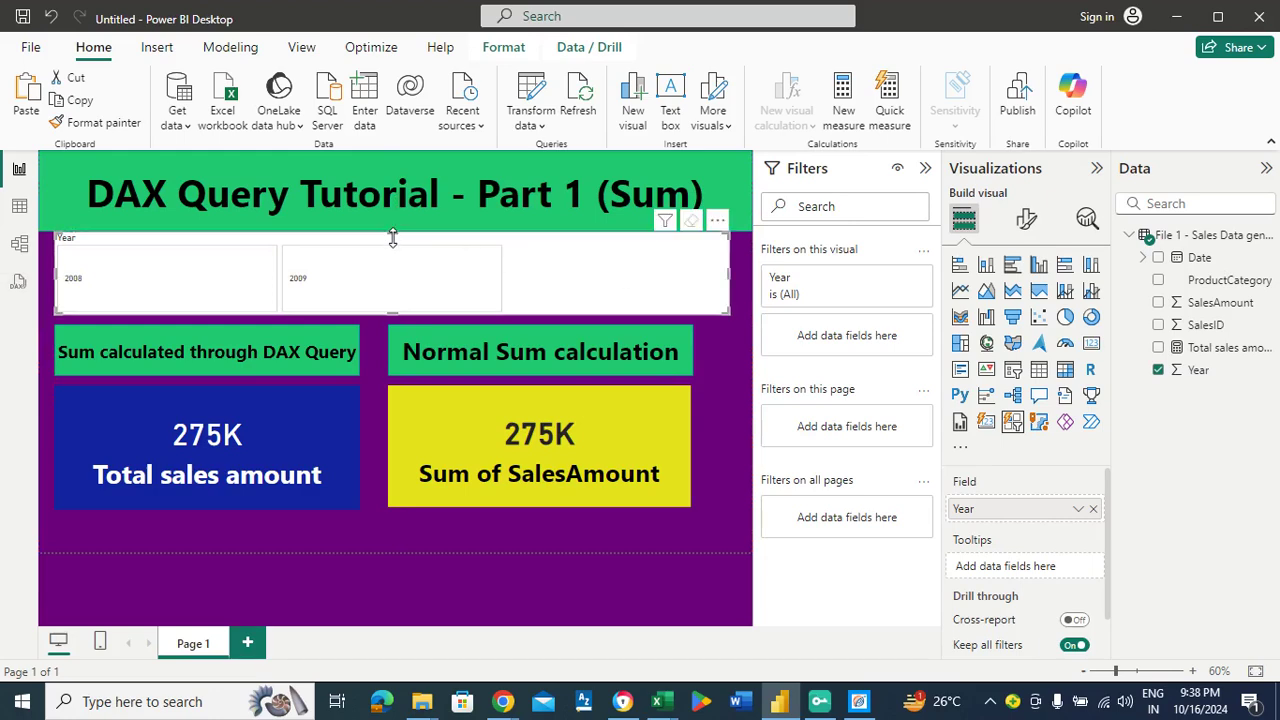
{"action": "left_click_drag", "start_coordinate": [394, 234], "coordinate": [394, 241]}
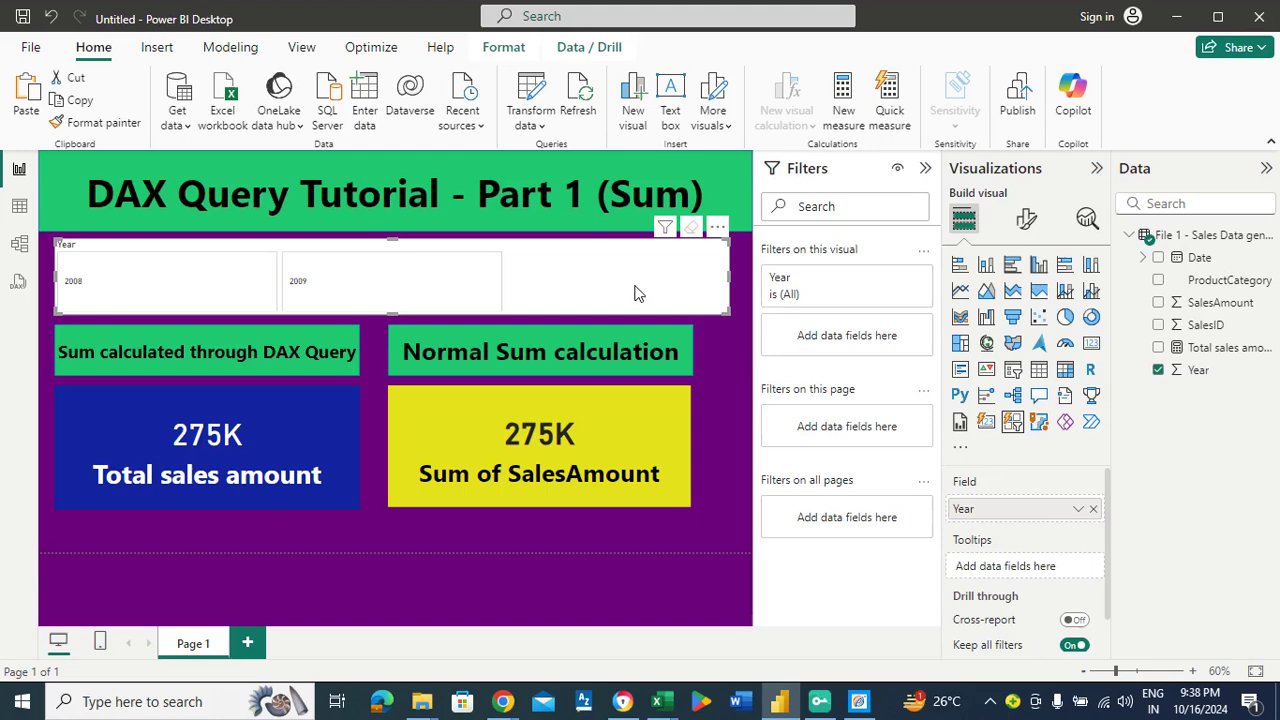